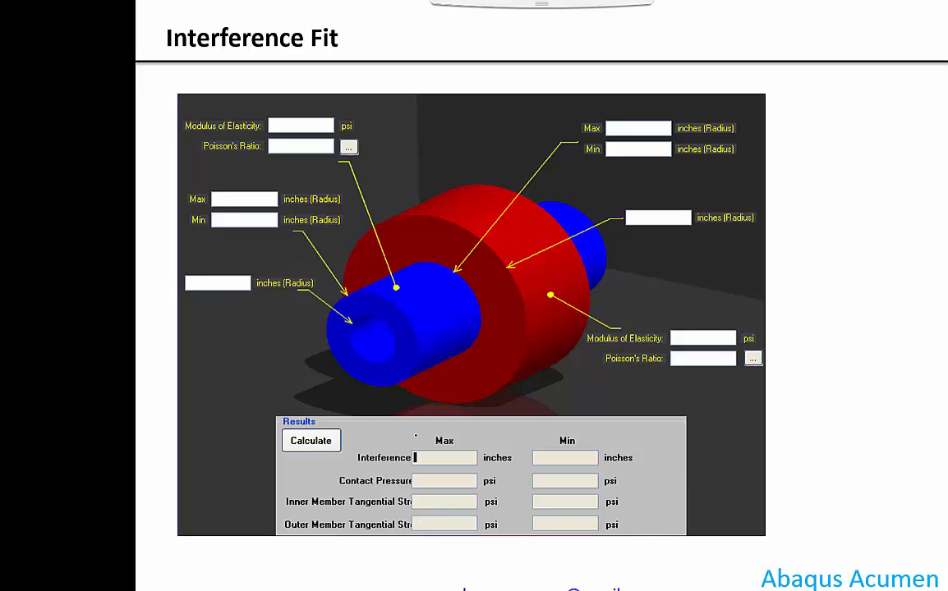
# Step: Advance to the Abaqus steps slide and outline the Contact Pair interaction text with a red pen box
pyautogui.click(167, 332)
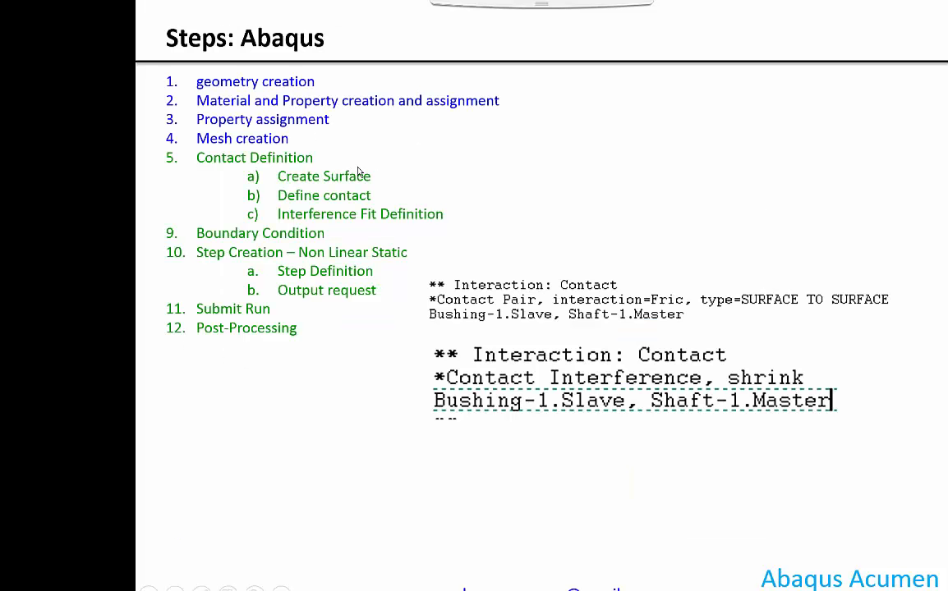
pyautogui.click(201, 588)
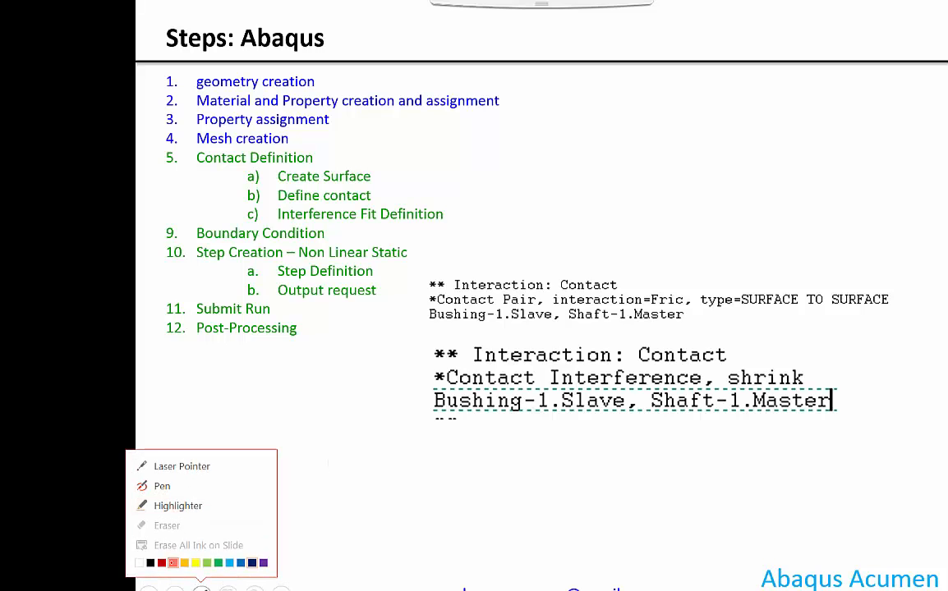
pyautogui.click(172, 564)
pyautogui.moveTo(412, 271)
pyautogui.mouseDown()
pyautogui.moveTo(416, 326)
pyautogui.moveTo(908, 332)
pyautogui.moveTo(887, 255)
pyautogui.moveTo(393, 267)
pyautogui.mouseUp()
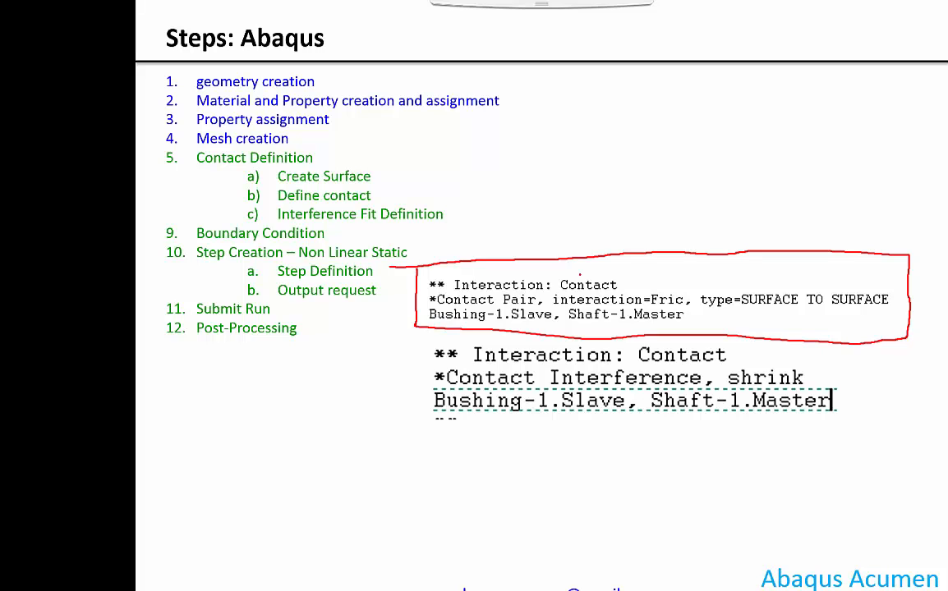
# Step: End the slide show, discard the ink annotations and switch to Abaqus/CAE
pyautogui.click(446, 408)
pyautogui.click(446, 408)
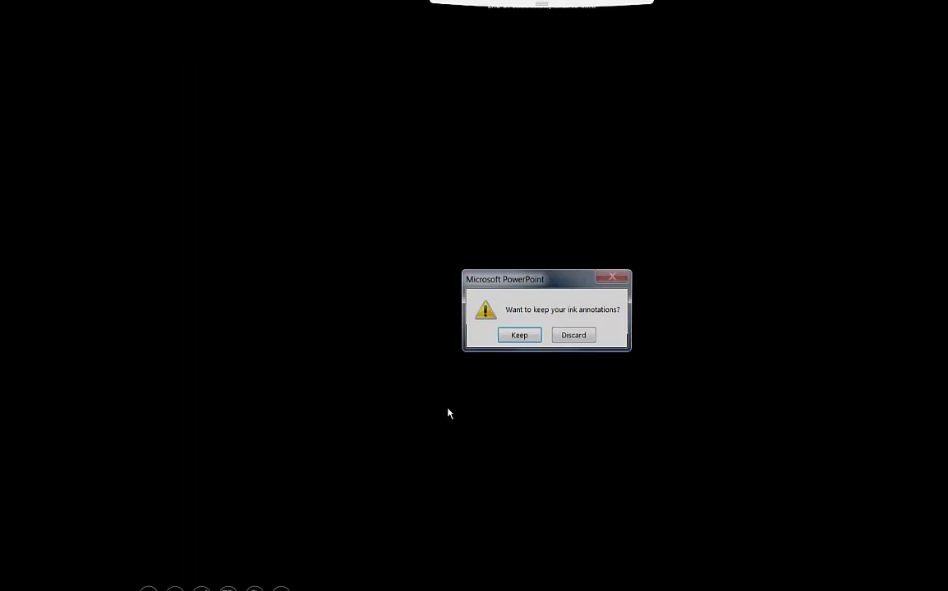
pyautogui.click(568, 336)
pyautogui.hotkey('alt', 'Tab')
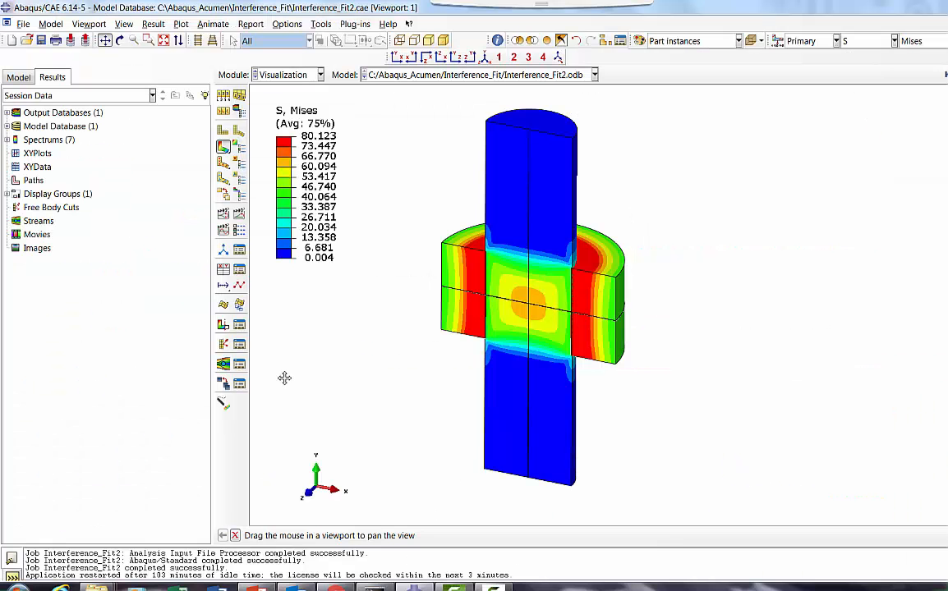
# Step: Create a new model database with a Standard/Explicit model, without saving the changes to Interference_Fit2.cae
pyautogui.click(23, 24)
pyautogui.moveTo(35, 42)
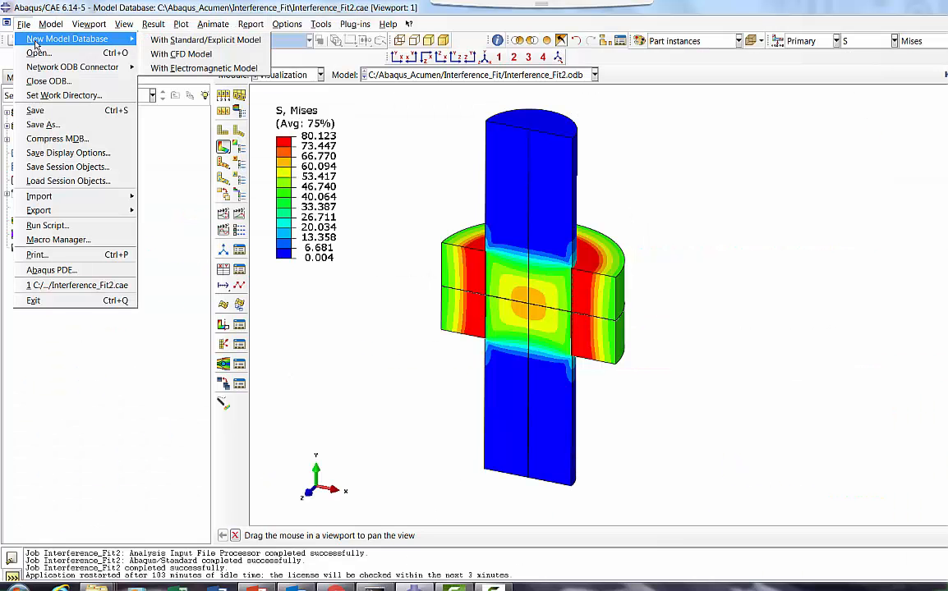
pyautogui.click(151, 39)
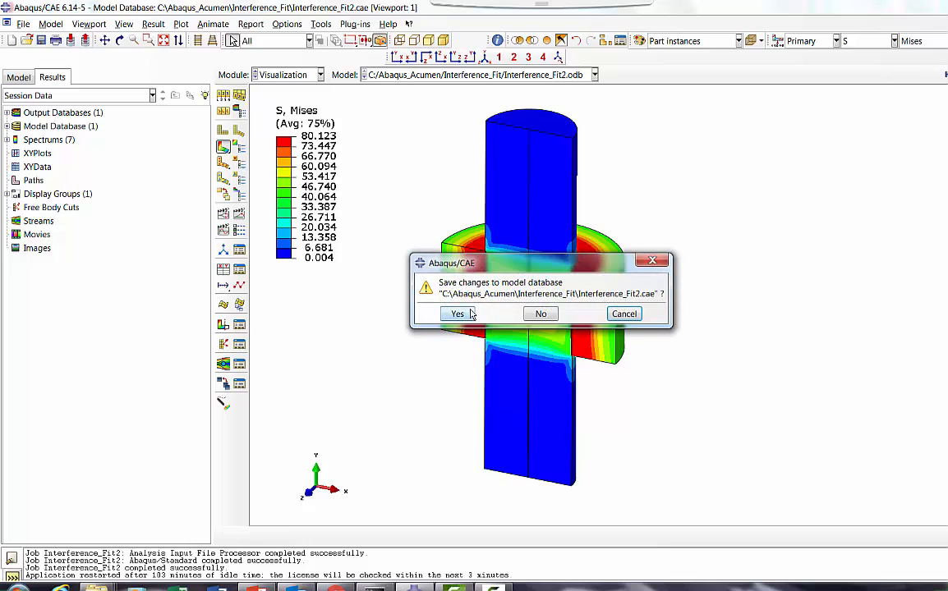
pyautogui.click(538, 315)
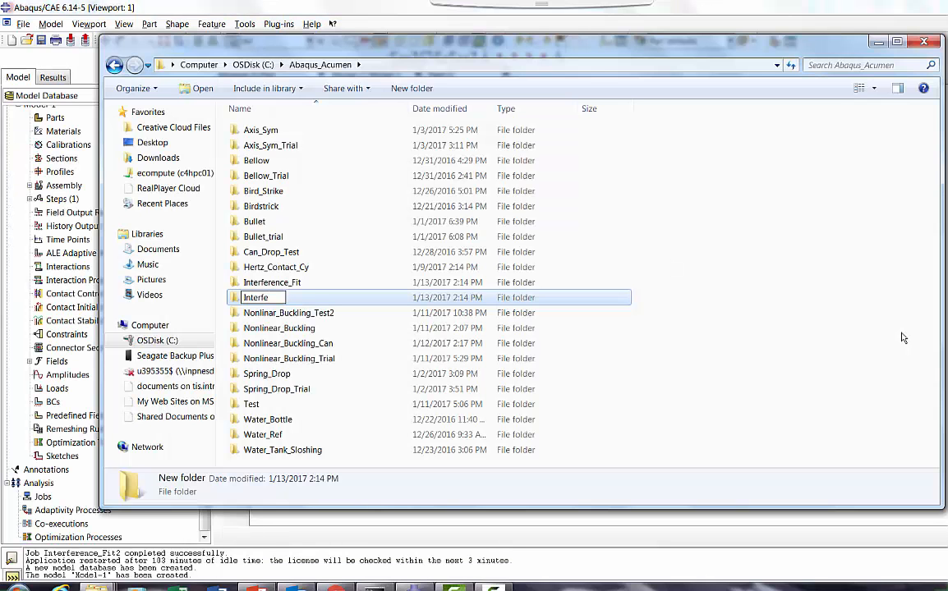
# Step: In Windows Explorer, name the new folder in C:\Abaqus_Acumen Interference_Fit_Trial, open it, and return to Abaqus/CAE
pyautogui.write('Interference_Fit_Tria')
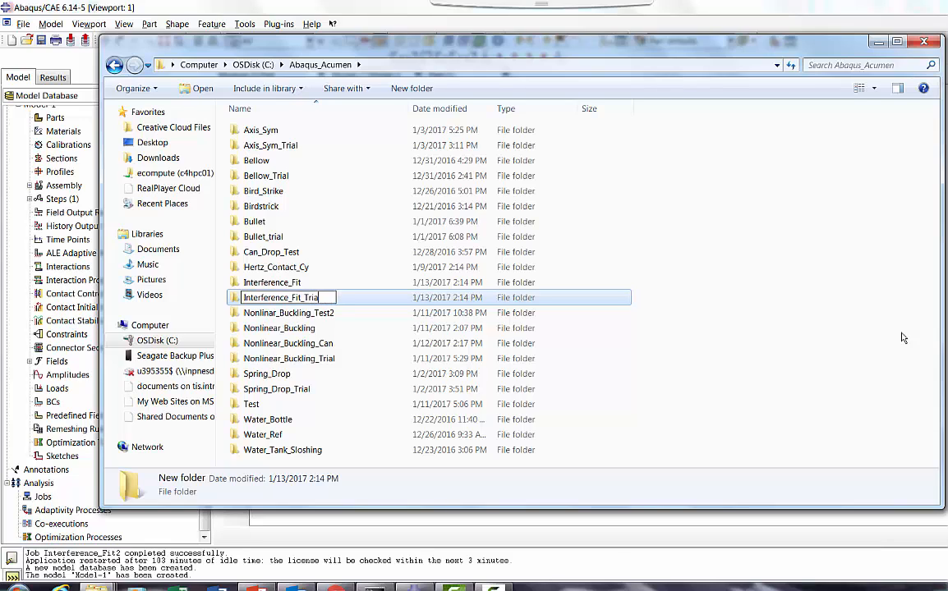
pyautogui.press('Return')
pyautogui.press('Return')
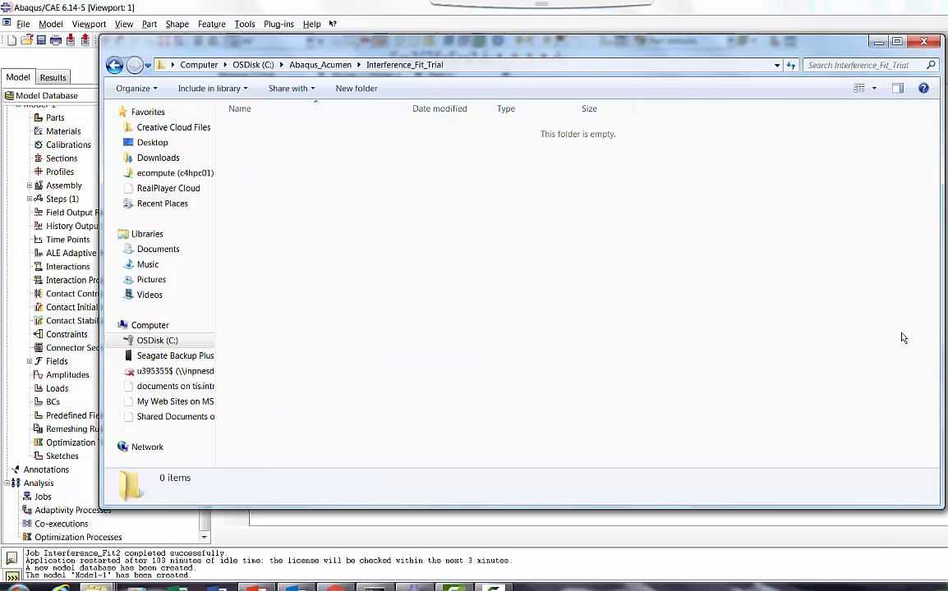
pyautogui.click(456, 66)
pyautogui.click(877, 41)
# Step: Set the work directory to C:/Abaqus_Acumen/Interference_Fit_Trial
pyautogui.click(24, 24)
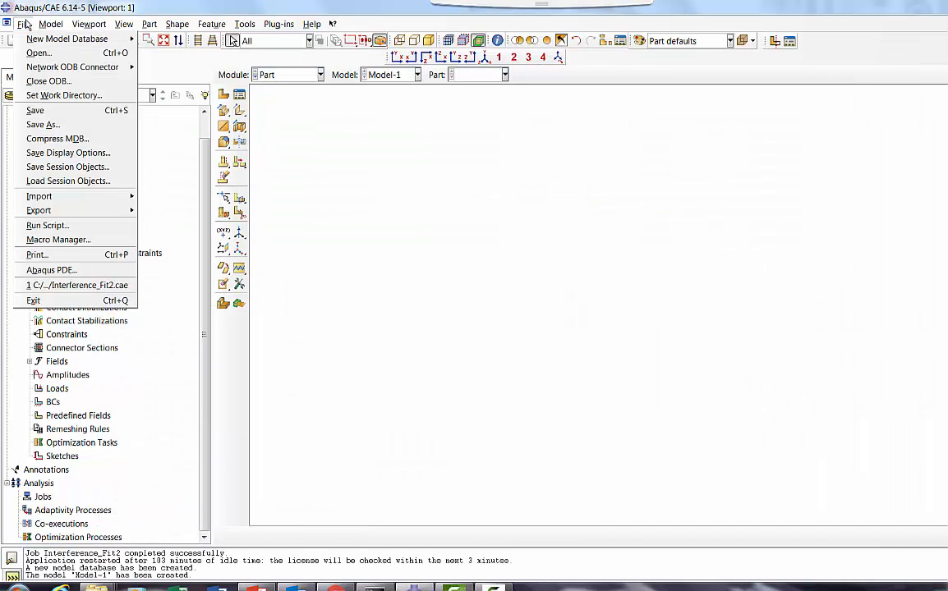
pyautogui.click(60, 96)
pyautogui.click(505, 274)
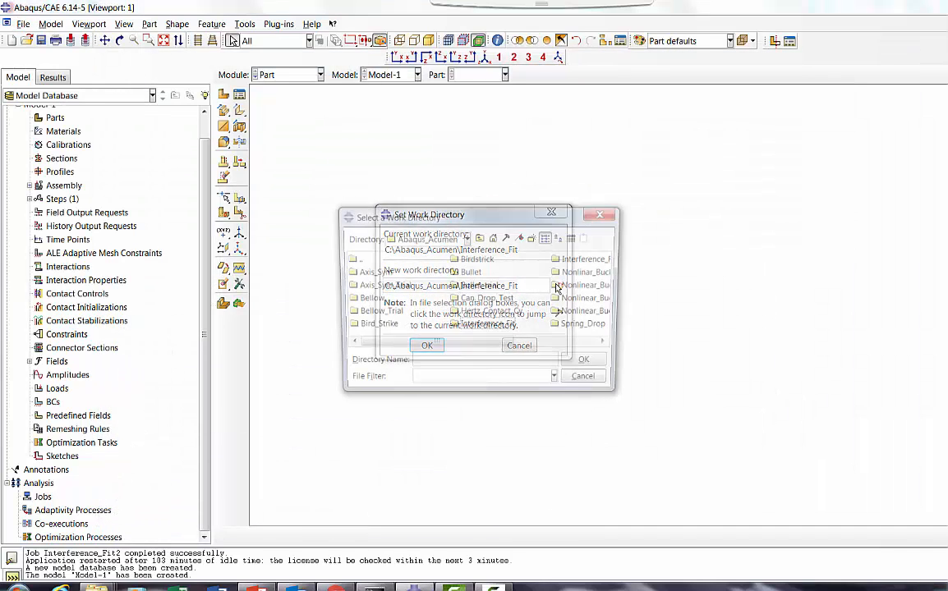
pyautogui.click(480, 238)
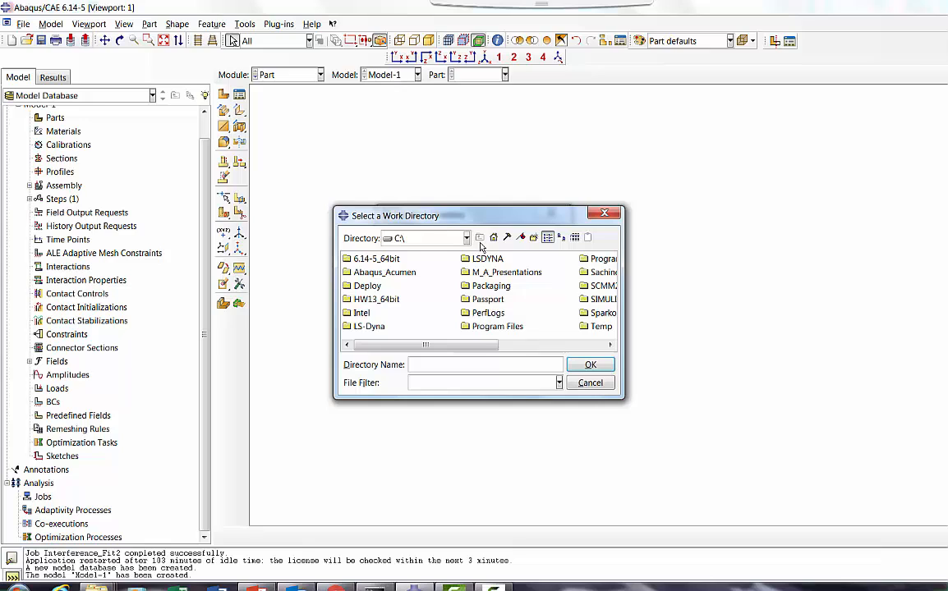
pyautogui.click(519, 346)
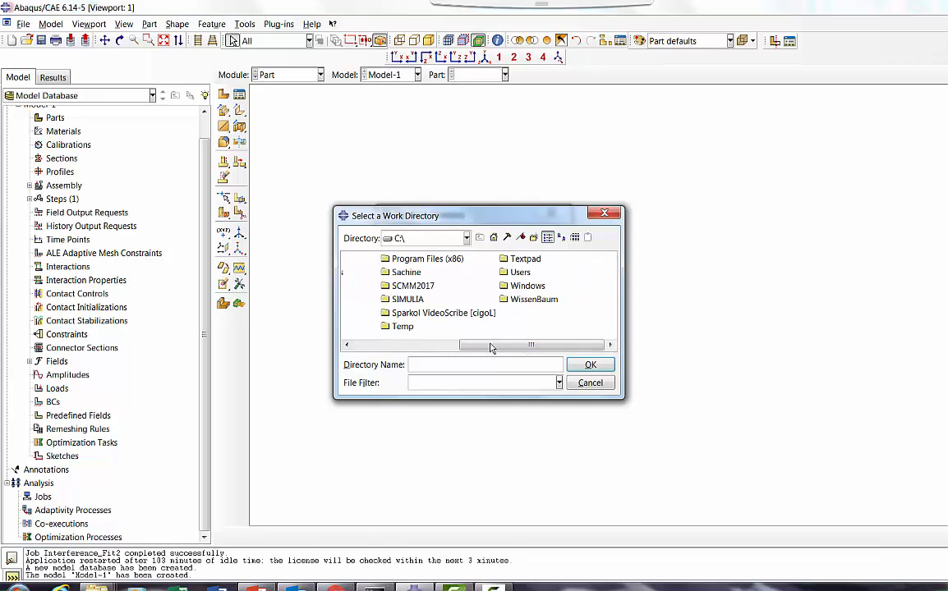
pyautogui.moveTo(473, 345); pyautogui.dragTo(389, 335)
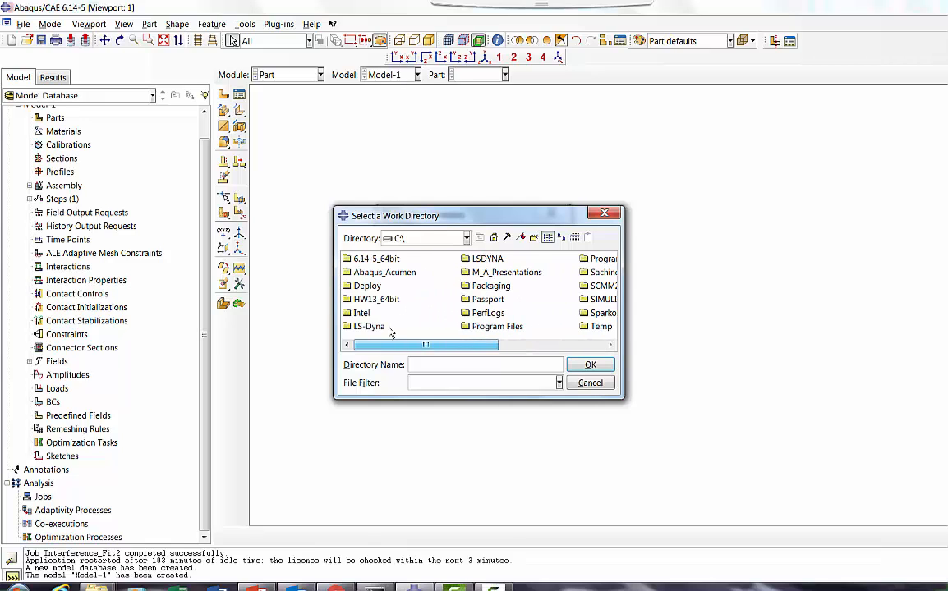
pyautogui.doubleClick(384, 273)
pyautogui.click(376, 299)
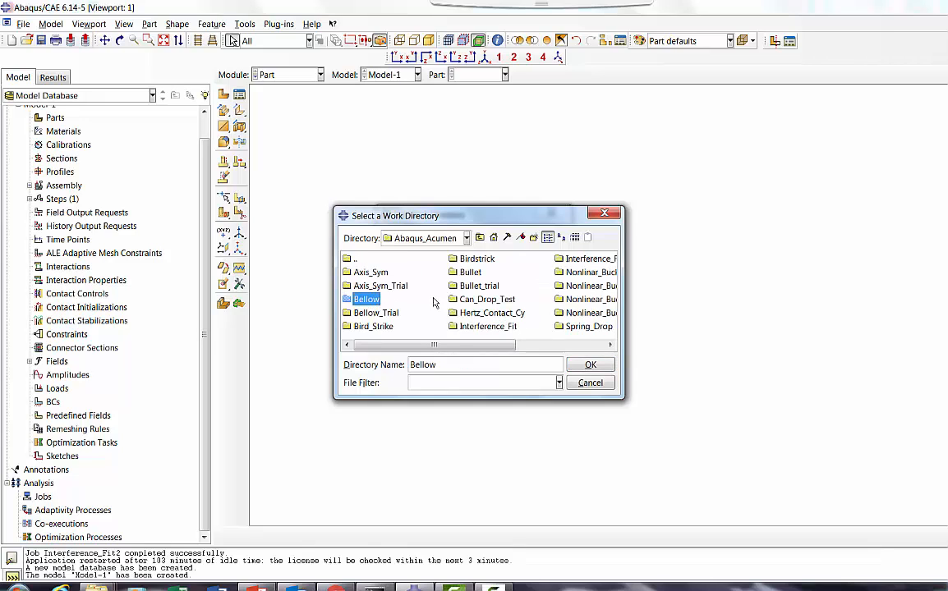
pyautogui.click(589, 261)
pyautogui.click(590, 364)
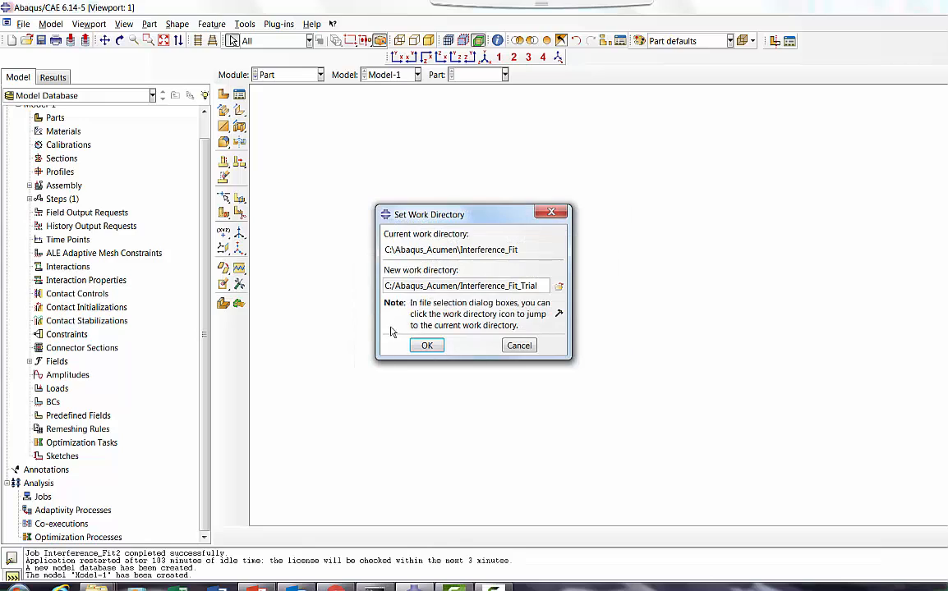
pyautogui.click(427, 346)
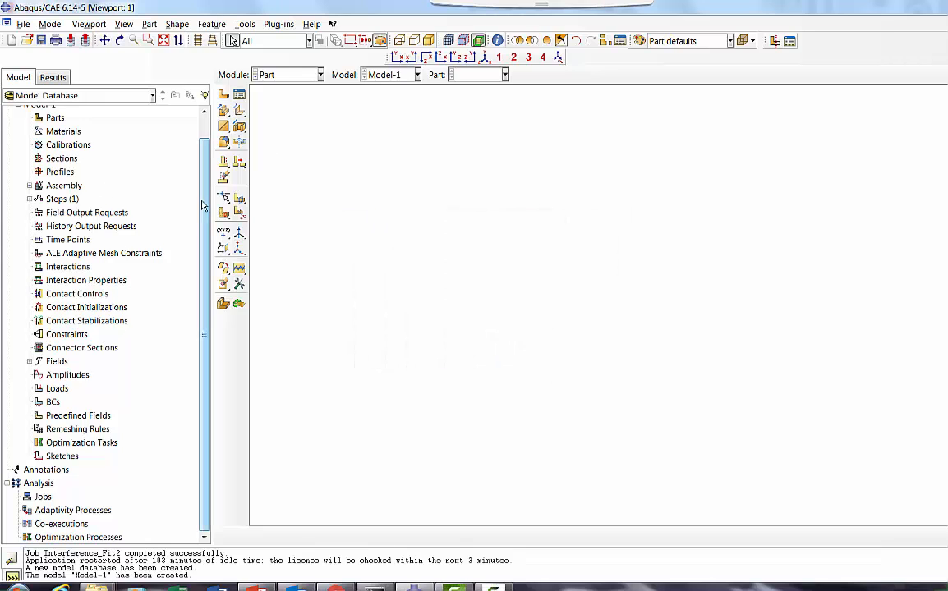
# Step: Create an axisymmetric deformable shell part named Shaft and begin its section sketch
pyautogui.scroll(1, 74, 165)
pyautogui.click(54, 141)
pyautogui.rightClick(54, 140)
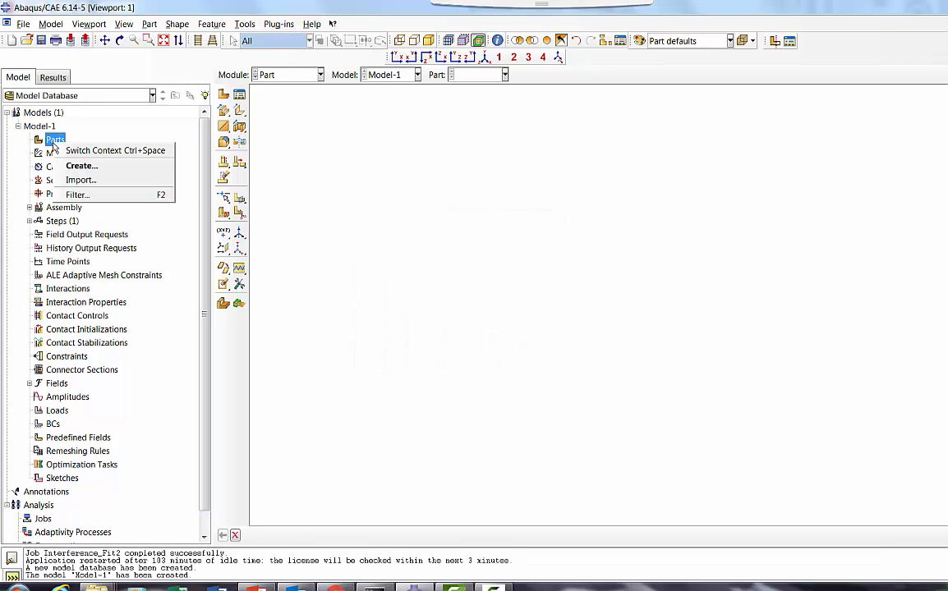
pyautogui.click(87, 165)
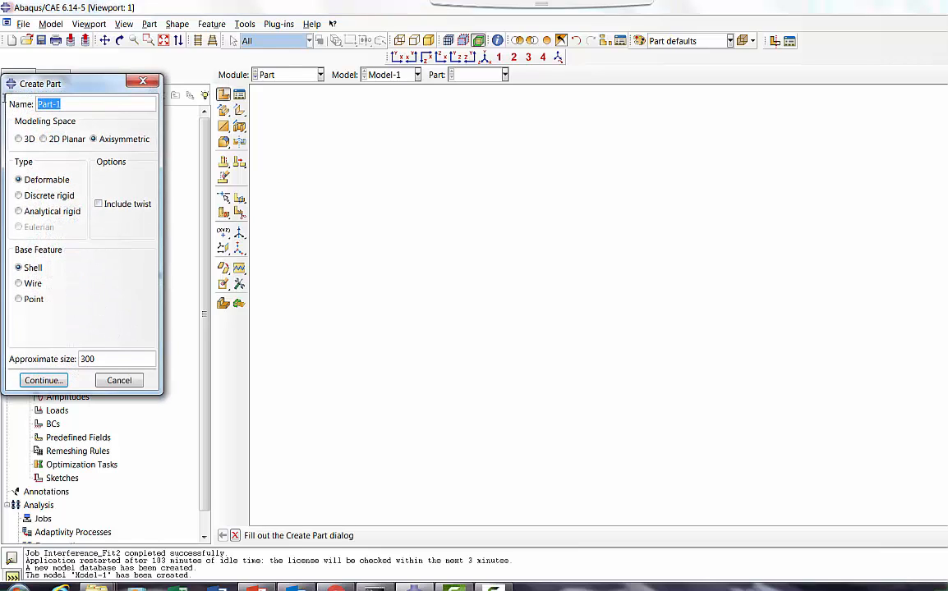
pyautogui.write('Shaft')
pyautogui.click(45, 380)
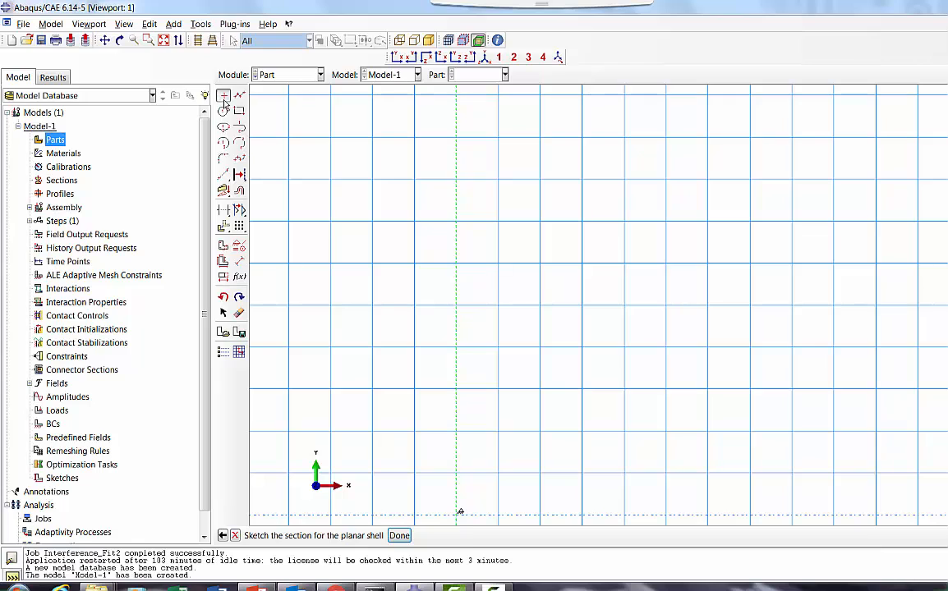
# Step: Place isolated sketch points at the shaft section's corners: (0,0), (25,0), (25,100) and (0,100)
pyautogui.click(222, 95)
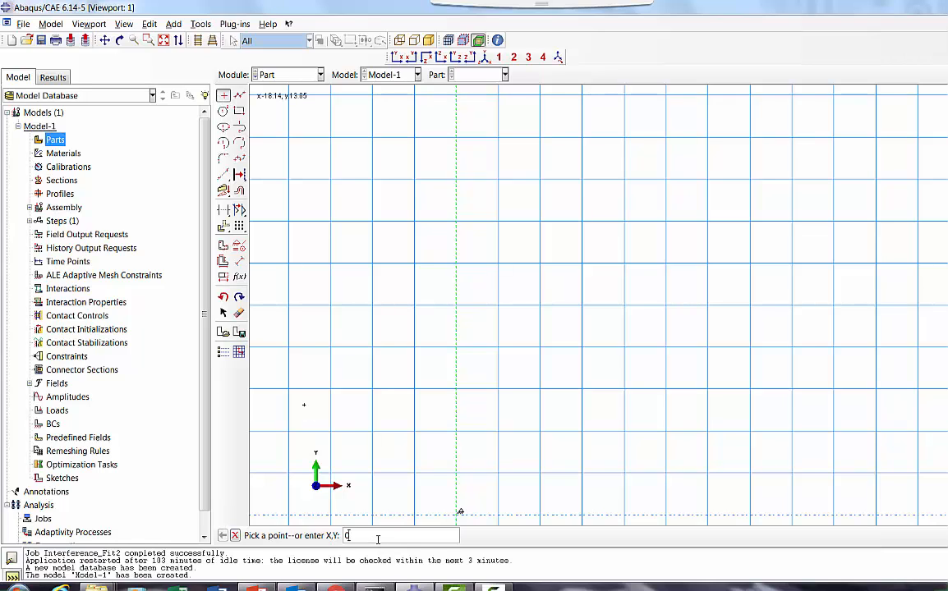
pyautogui.press('Return')
pyautogui.click(325, 371)
pyautogui.click(360, 540)
pyautogui.write('25,0')
pyautogui.click(664, 514)
pyautogui.click(350, 534)
pyautogui.write('25')
pyautogui.press('Return')
pyautogui.click(151, 42)
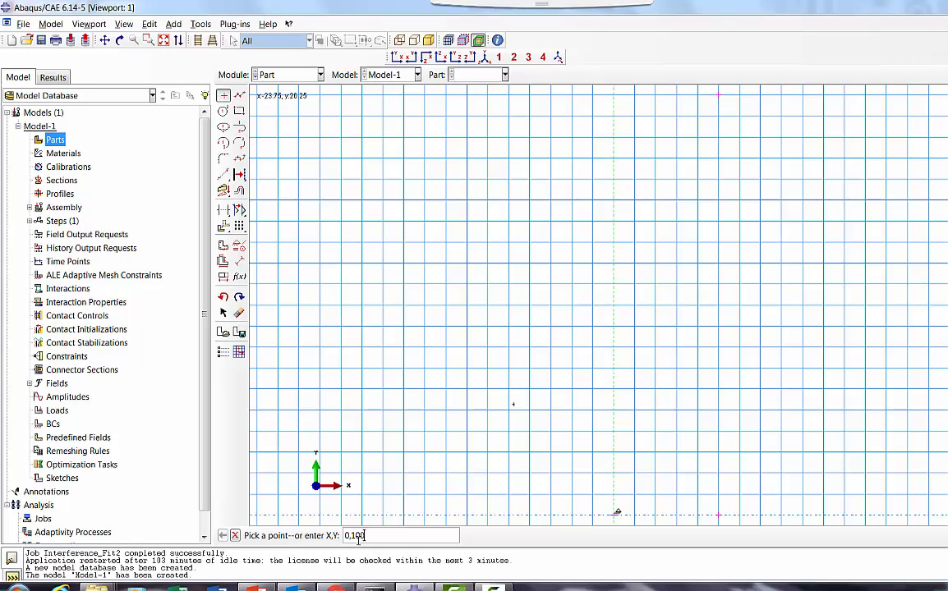
pyautogui.press('Return')
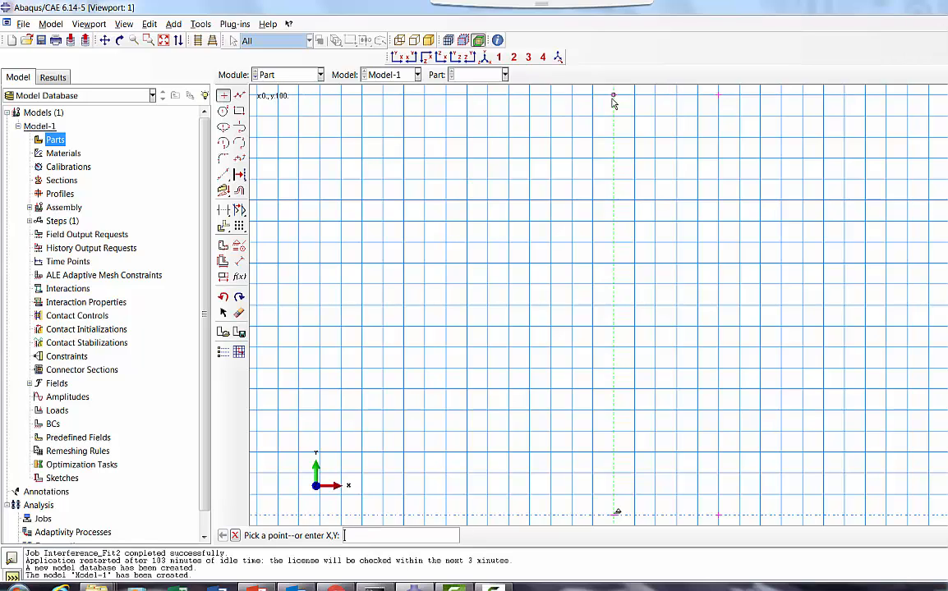
# Step: Sketch the shaft section as a rectangle from corner (0,0) to corner (25,100) and finish the sketch
pyautogui.click(239, 111)
pyautogui.click(613, 515)
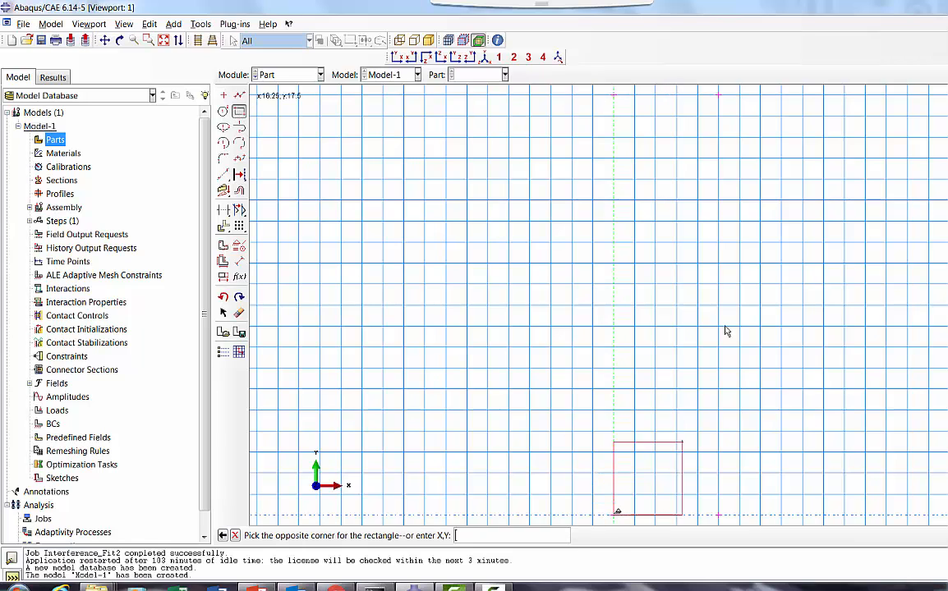
pyautogui.click(717, 97)
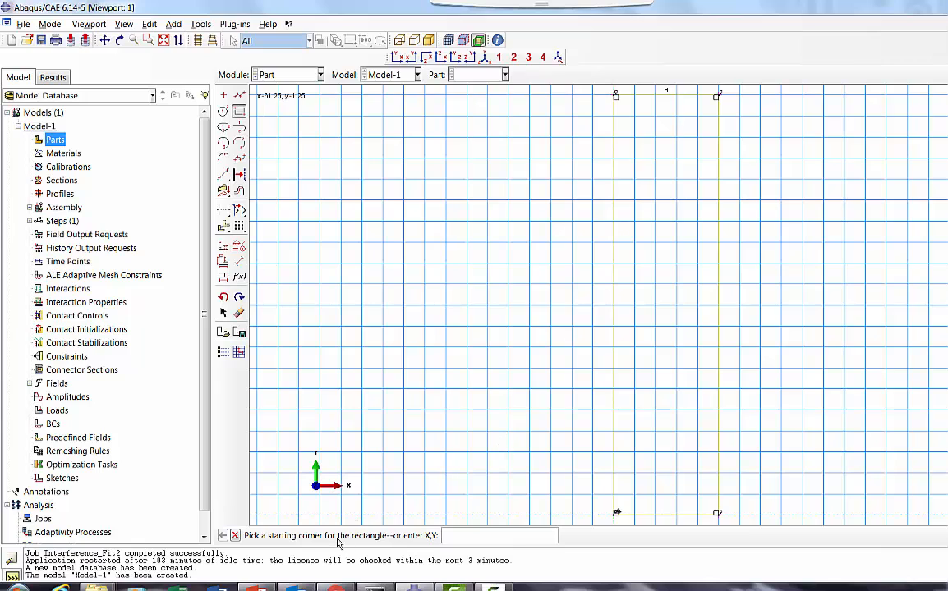
pyautogui.click(234, 536)
pyautogui.click(399, 535)
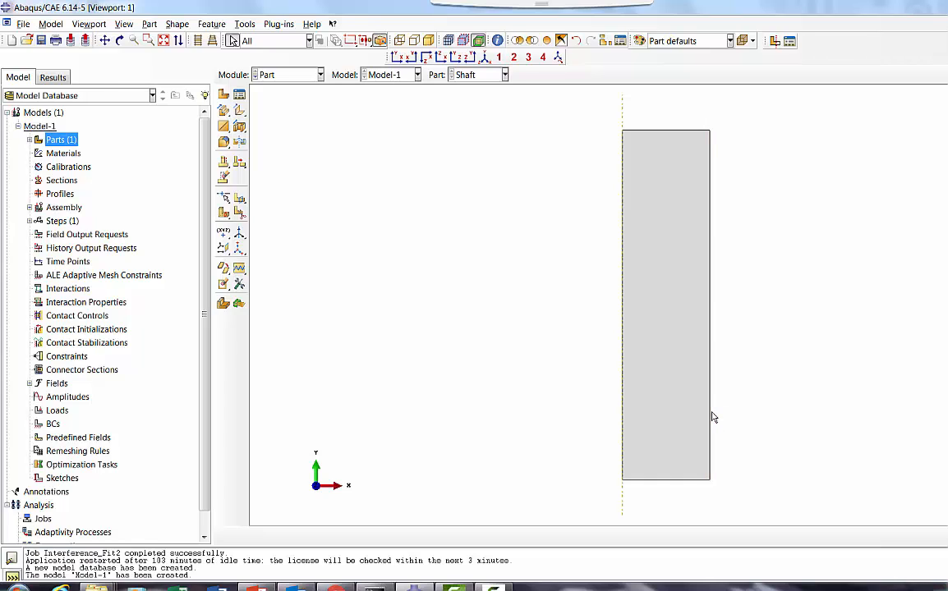
# Step: Create a datum plane on the shaft offset 30 from the XZ principal plane
pyautogui.click(222, 248)
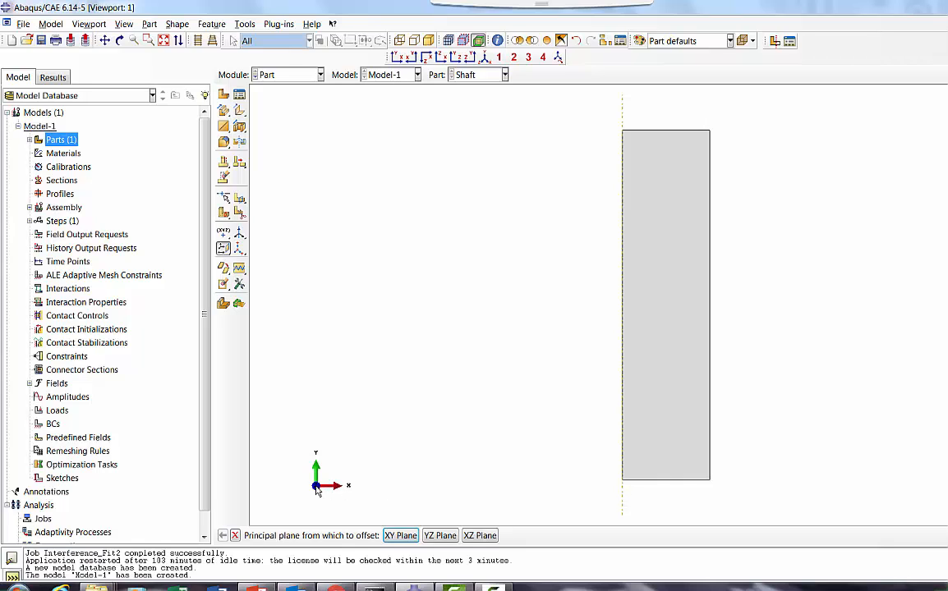
pyautogui.click(480, 535)
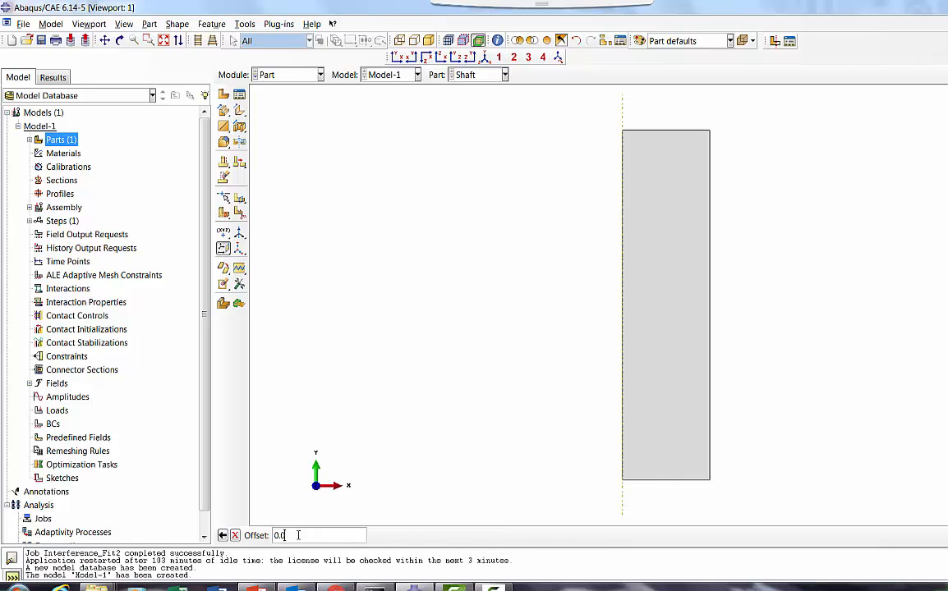
pyautogui.write('30')
pyautogui.press('Return')
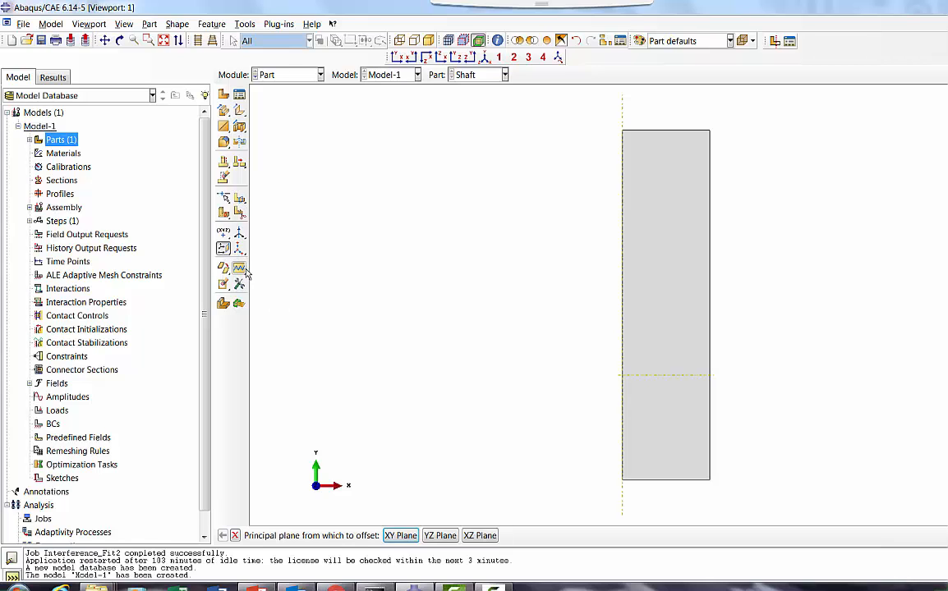
# Step: Partition the shaft's face with the horizontal datum plane
pyautogui.click(240, 215)
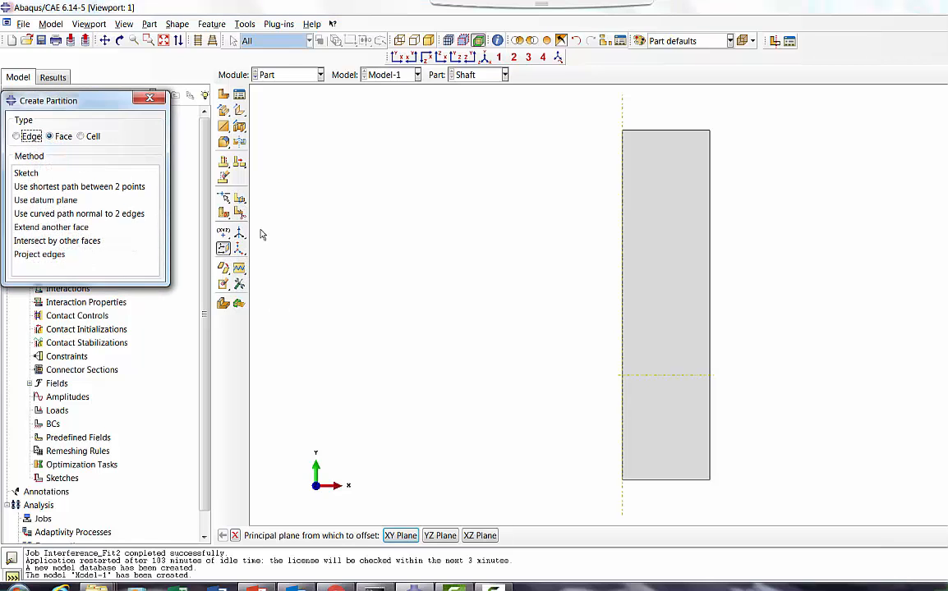
pyautogui.click(51, 199)
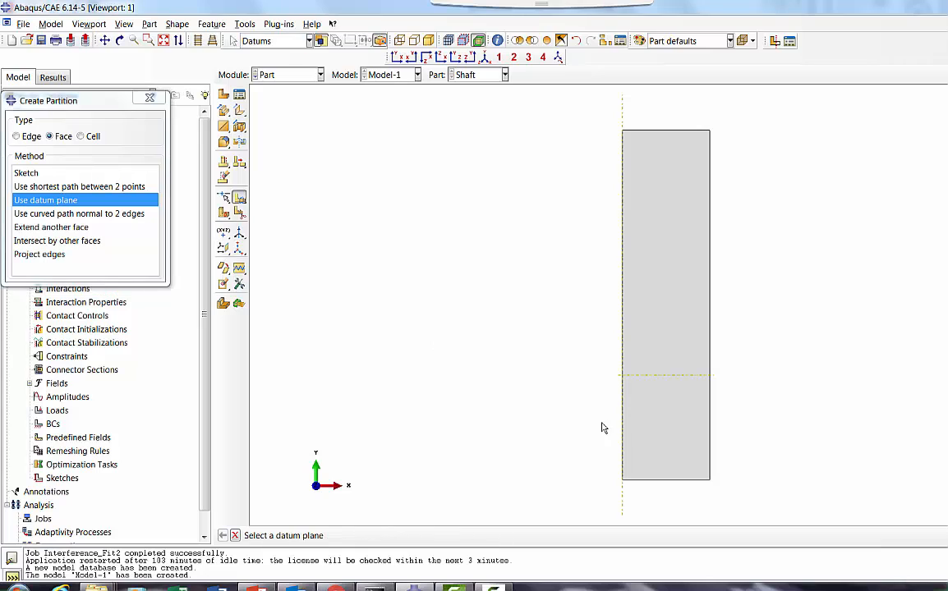
pyautogui.click(632, 378)
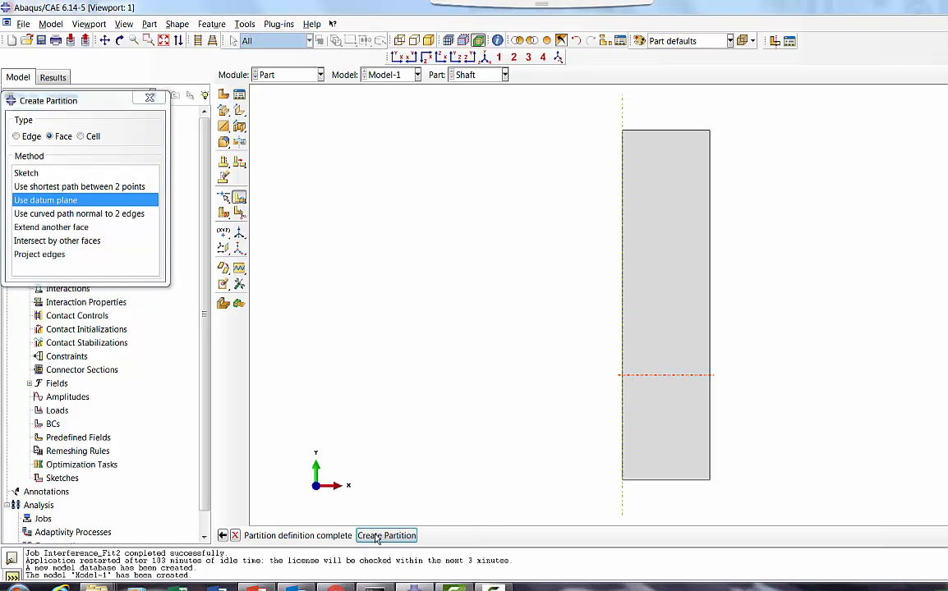
pyautogui.click(451, 534)
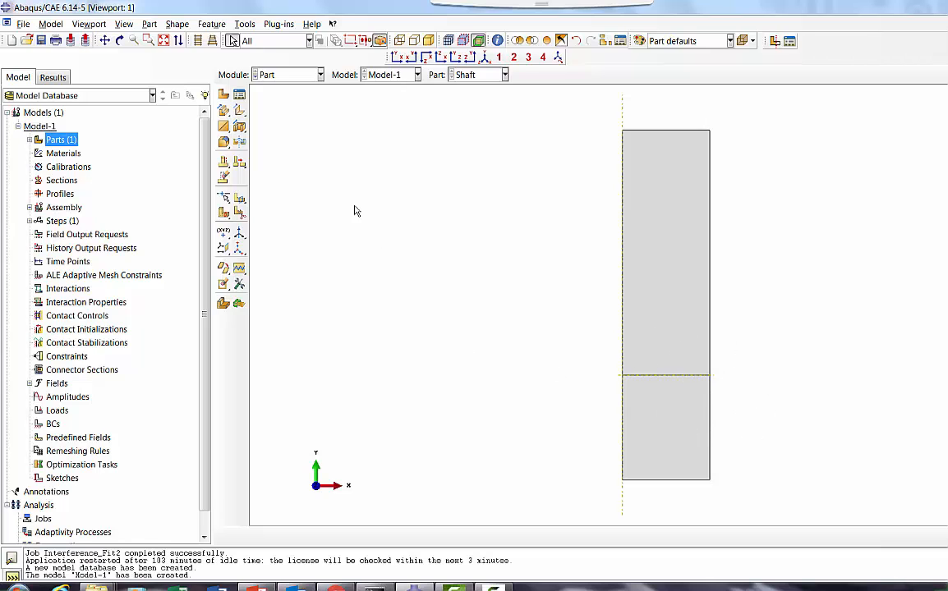
# Step: Switch to the Property module and start a new material named Steel
pyautogui.click(277, 76)
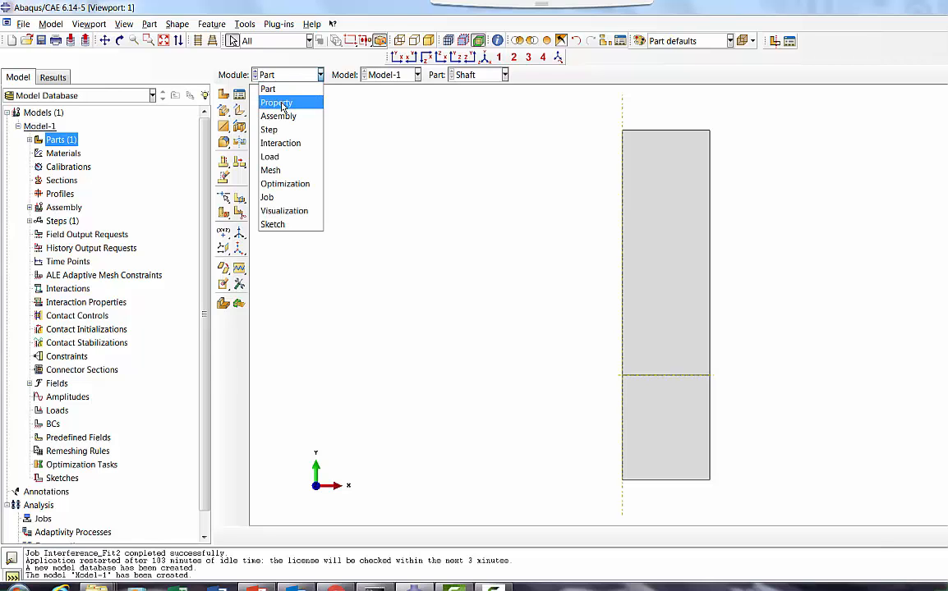
pyautogui.click(277, 103)
pyautogui.click(238, 95)
pyautogui.click(159, 138)
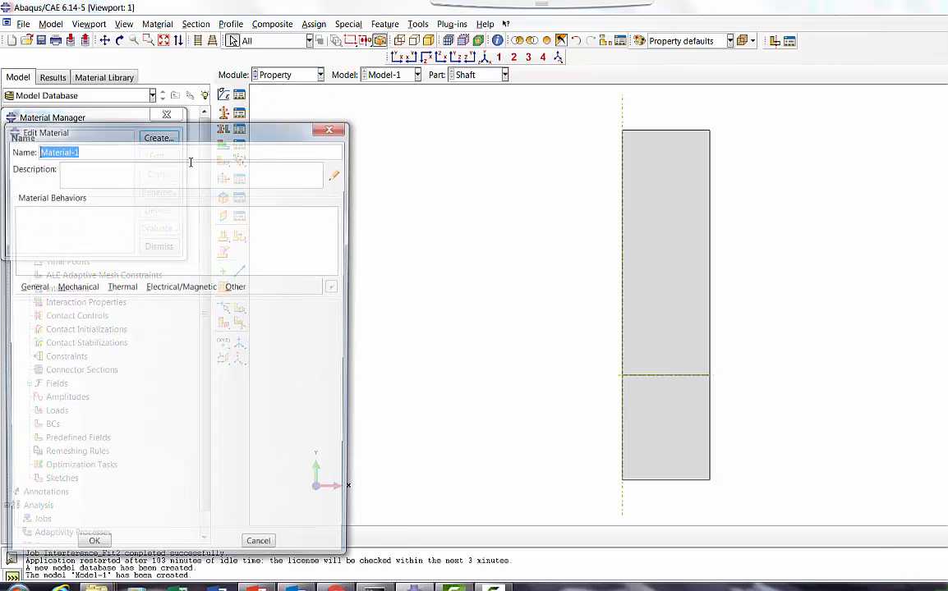
pyautogui.write('Steel')
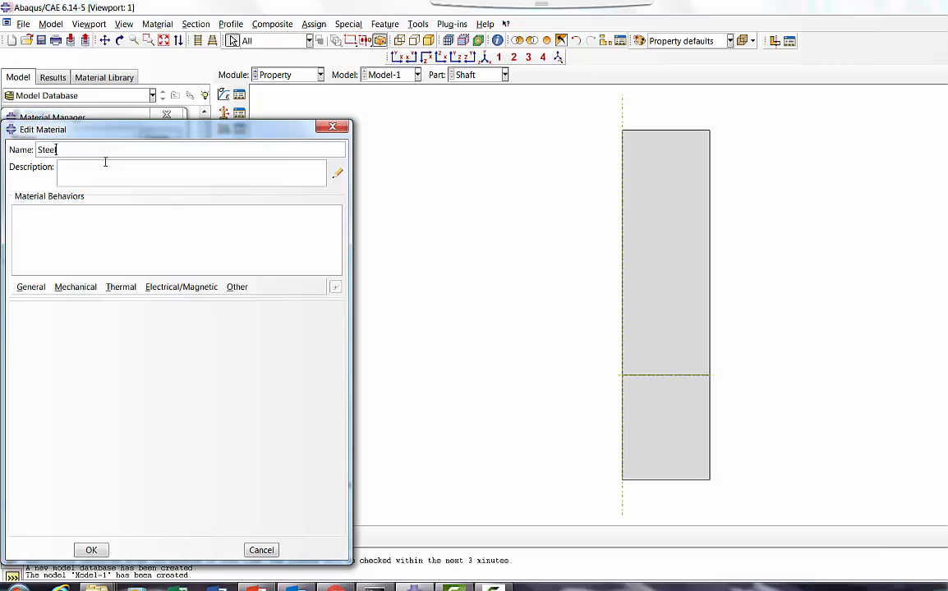
# Step: Add isotropic elastic behavior to the Steel material with Young's modulus 210e03 and Poisson's ratio 0.3
pyautogui.click(74, 286)
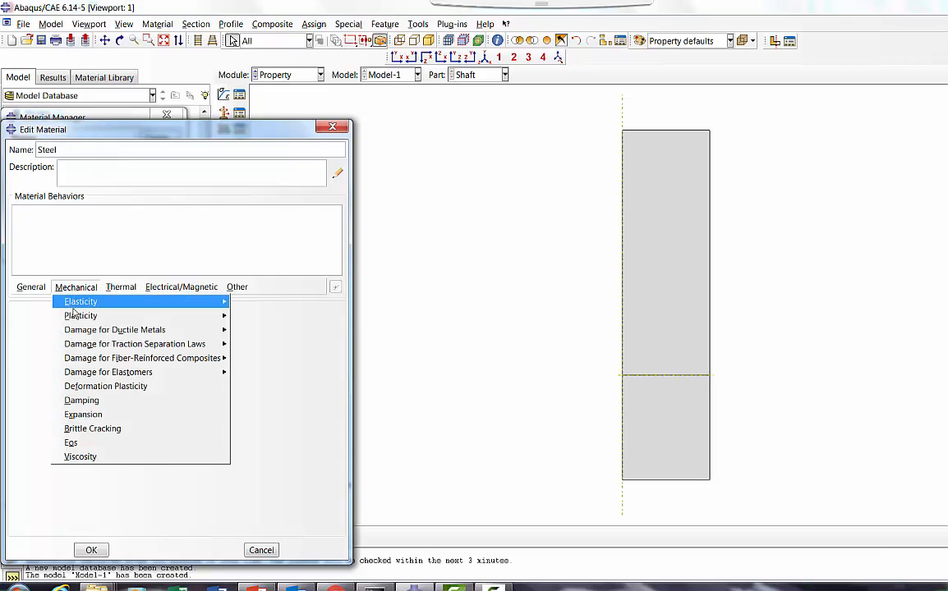
pyautogui.moveTo(220, 303)
pyautogui.click(254, 303)
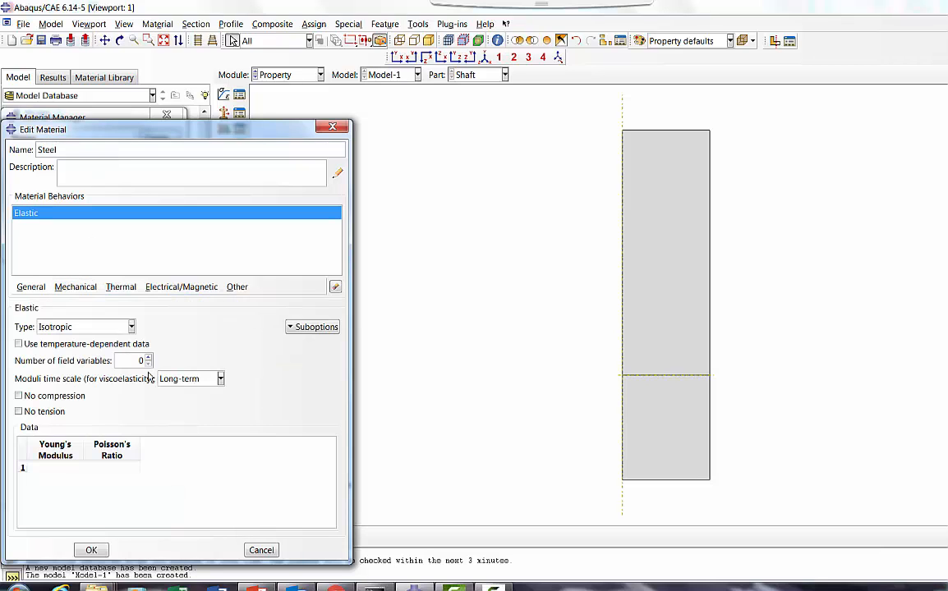
pyautogui.click(57, 467)
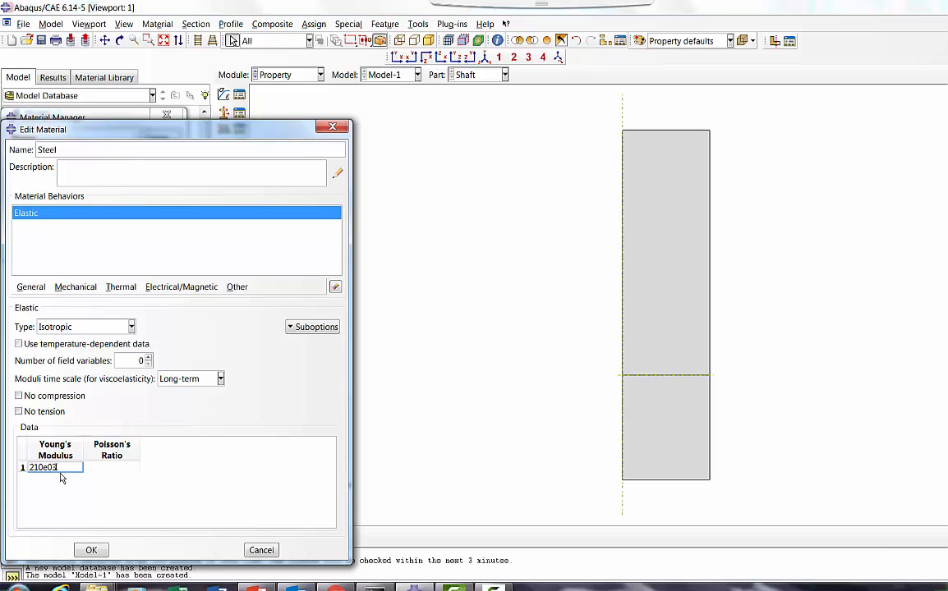
pyautogui.click(101, 468)
pyautogui.click(115, 468)
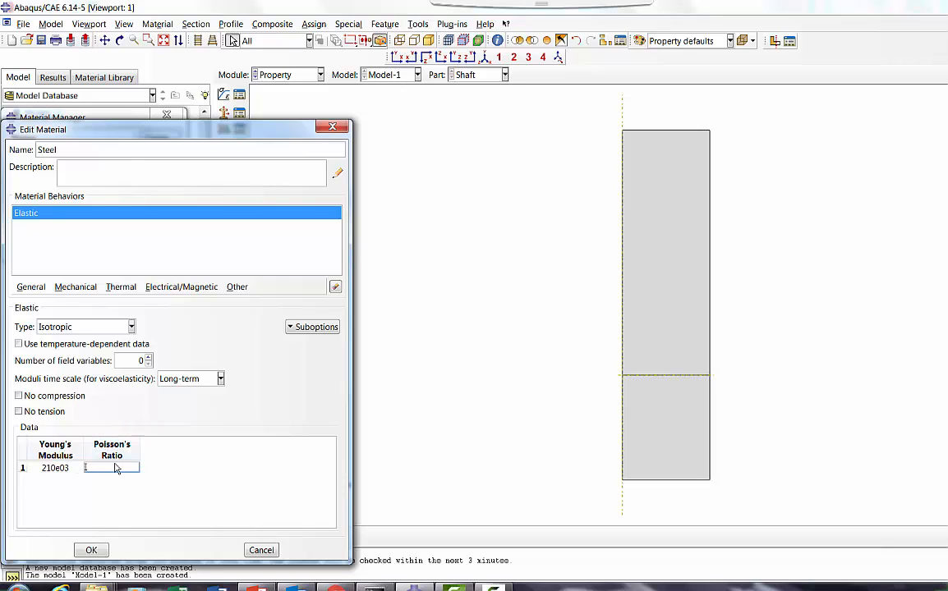
pyautogui.write('0.3')
# Step: Add plastic behavior to Steel with yield stress 180 at plastic strain 0 and 240 at 0.3, and finish the material
pyautogui.click(76, 287)
pyautogui.moveTo(83, 316)
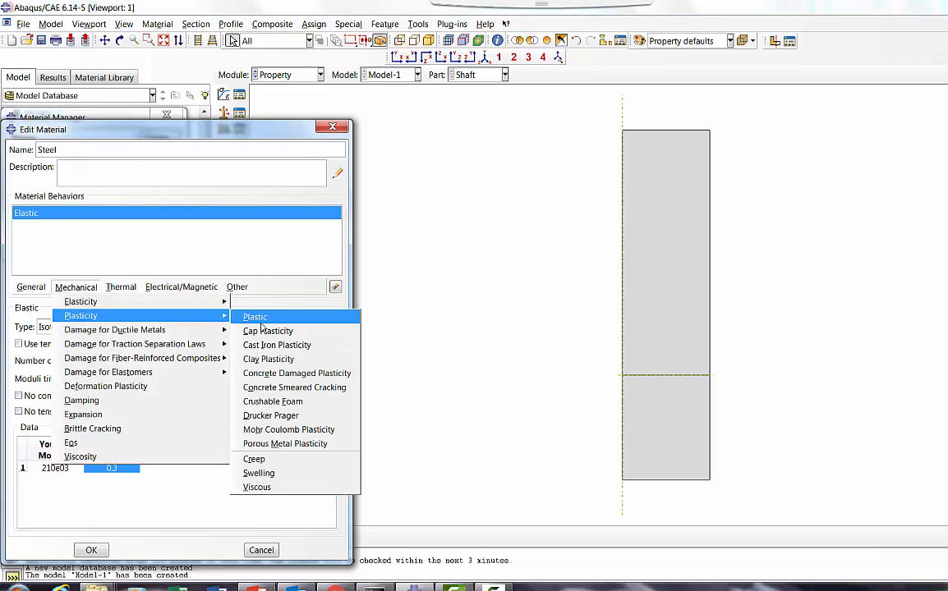
pyautogui.click(320, 315)
pyautogui.click(64, 435)
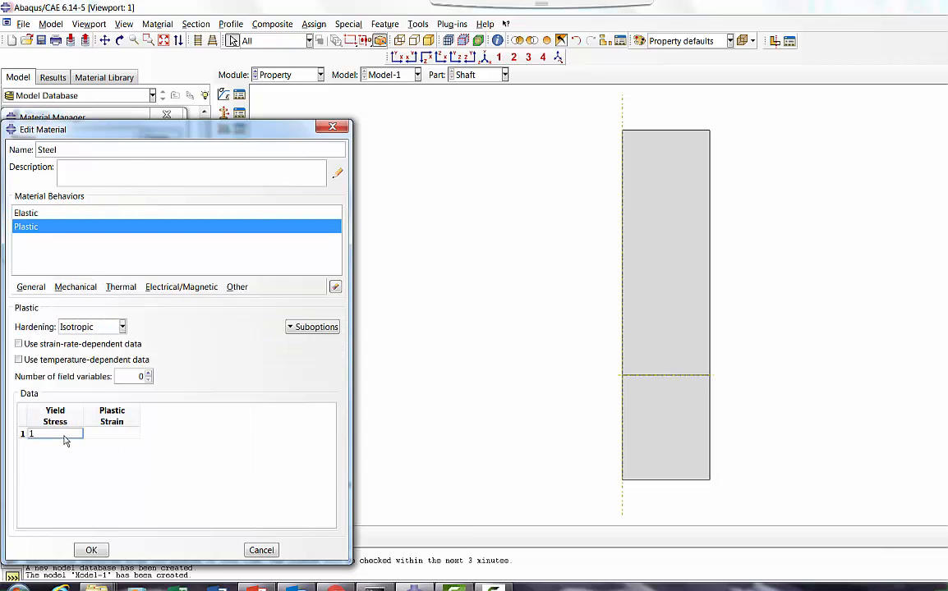
pyautogui.click(103, 434)
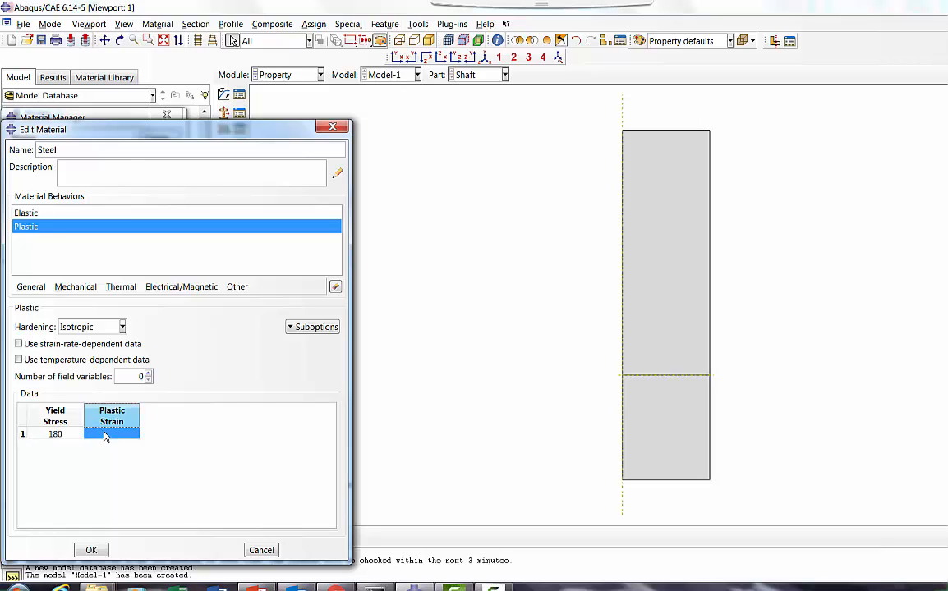
pyautogui.write('0')
pyautogui.press('Tab')
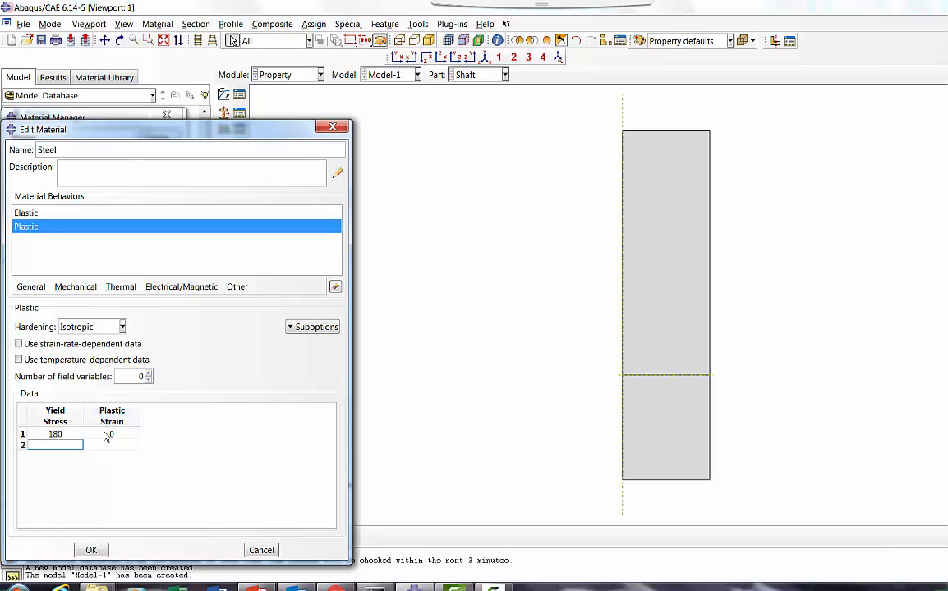
pyautogui.write('240')
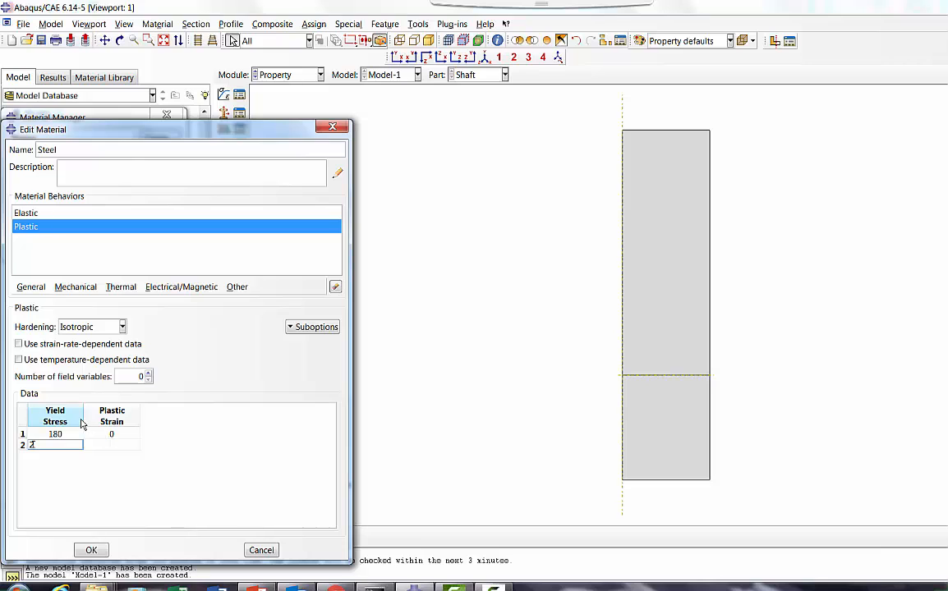
pyautogui.click(113, 443)
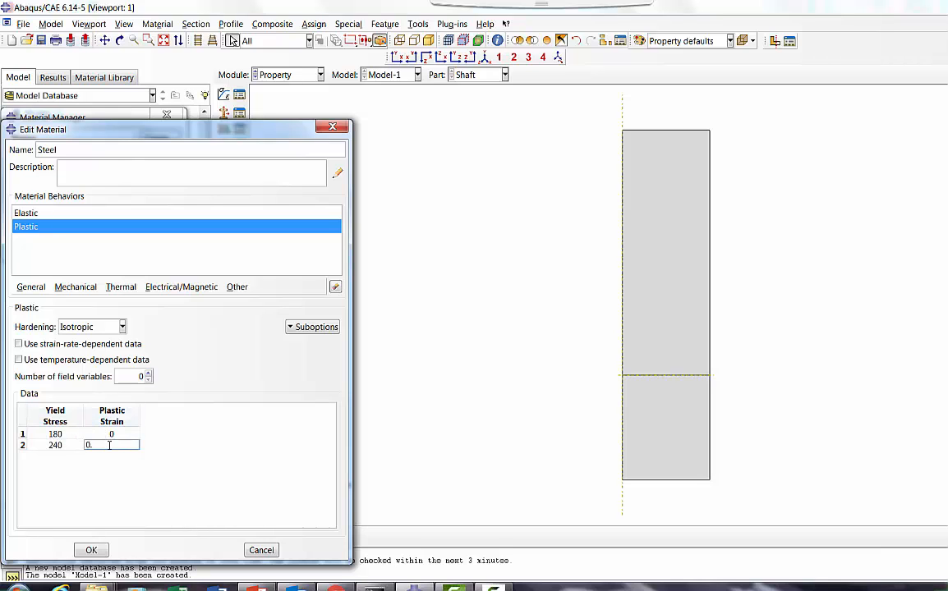
pyautogui.write('0.3')
pyautogui.click(91, 550)
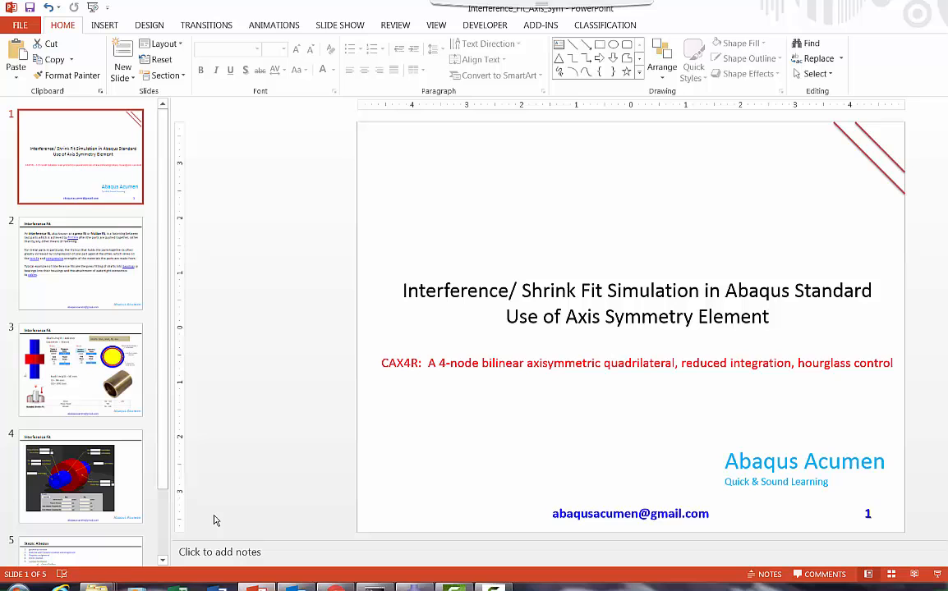
pyautogui.click(81, 364)
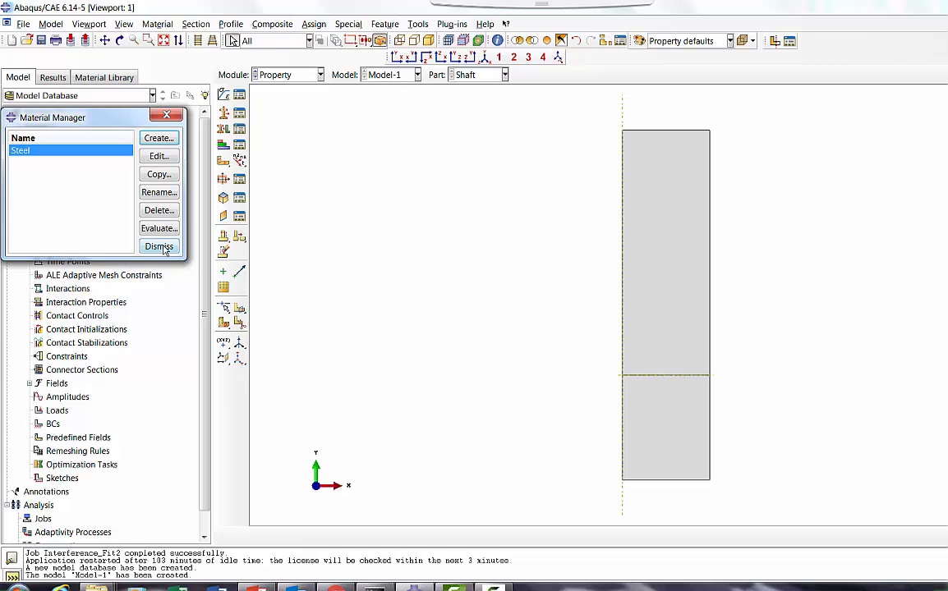
pyautogui.click(159, 247)
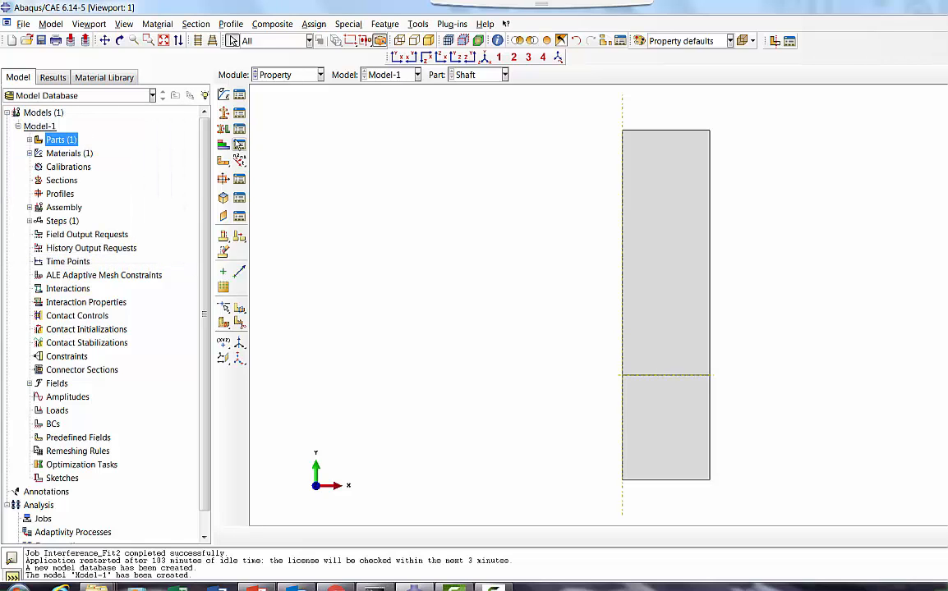
# Step: Create a solid homogeneous section named Shaft that uses the Steel material, without plane stress/strain thickness
pyautogui.click(29, 140)
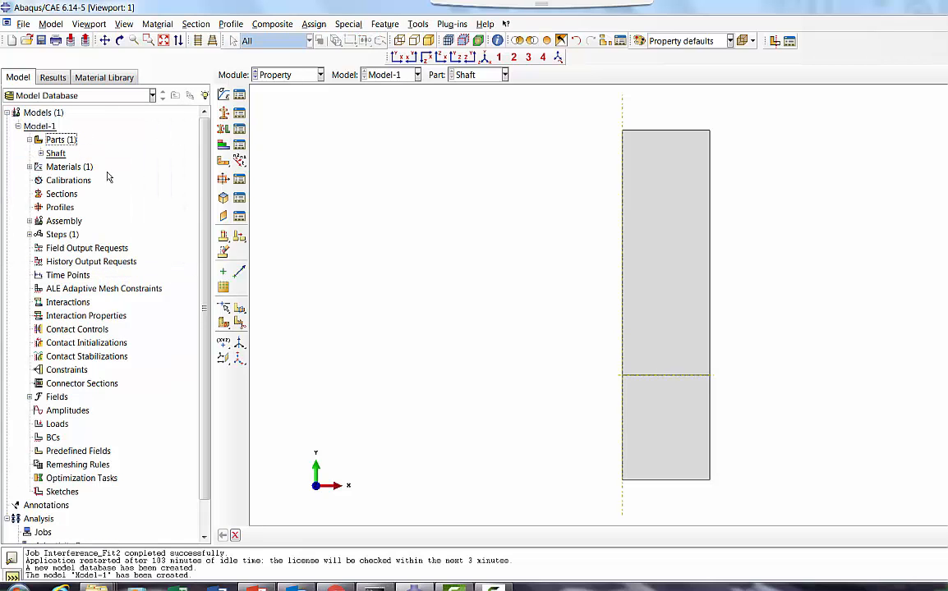
pyautogui.click(239, 115)
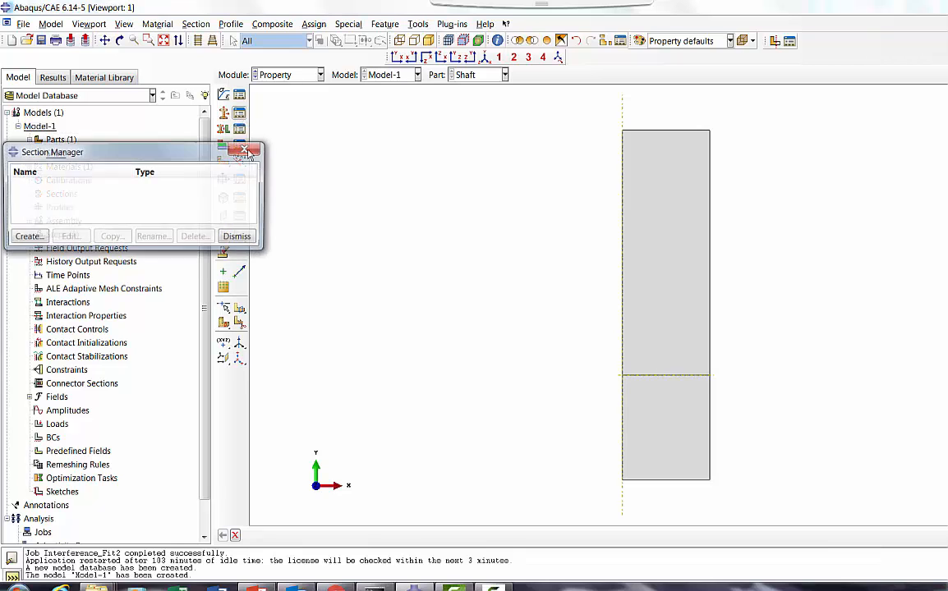
pyautogui.click(30, 236)
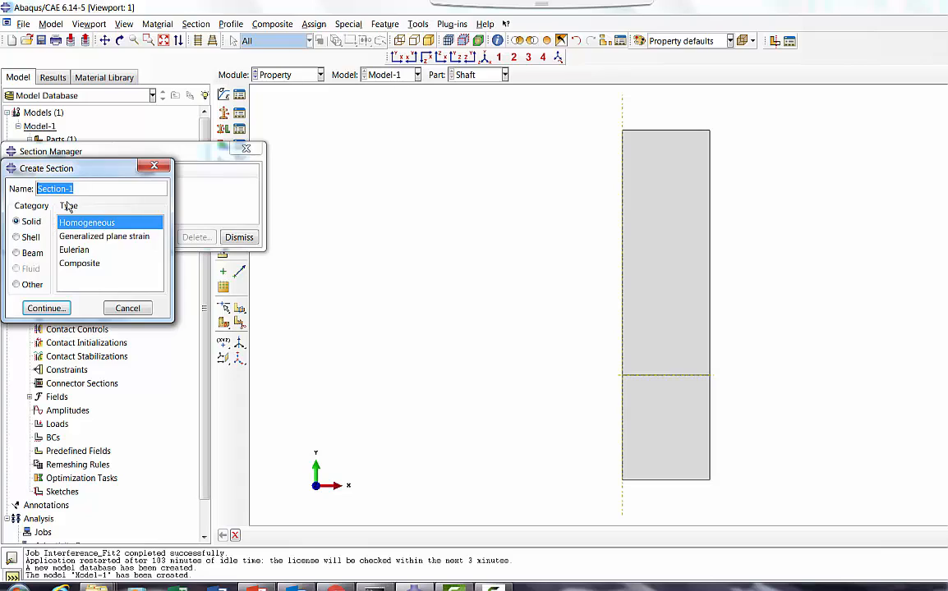
pyautogui.write('Shaft')
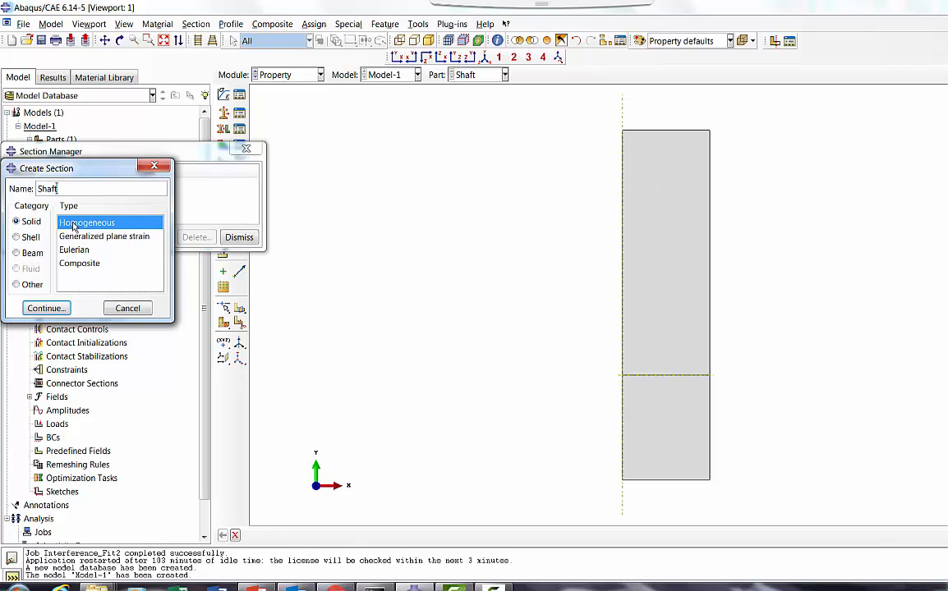
pyautogui.click(43, 308)
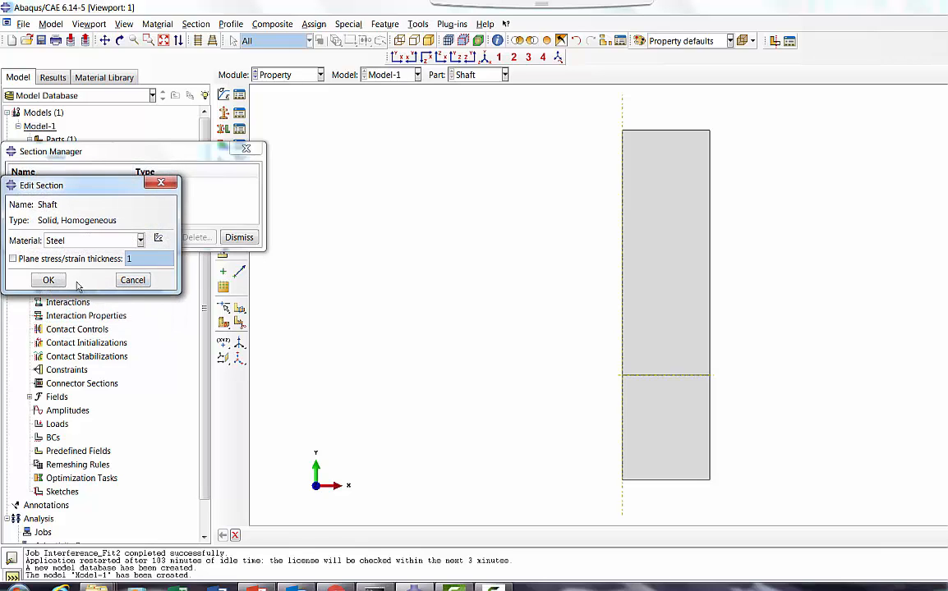
pyautogui.click(48, 280)
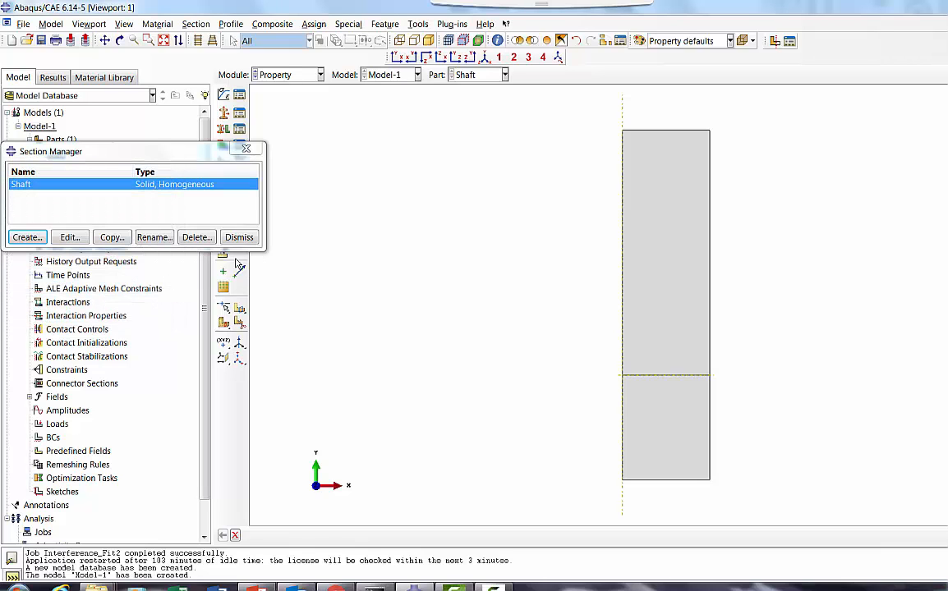
# Step: Review the Shaft section's type, material and thickness settings without changing them
pyautogui.click(79, 235)
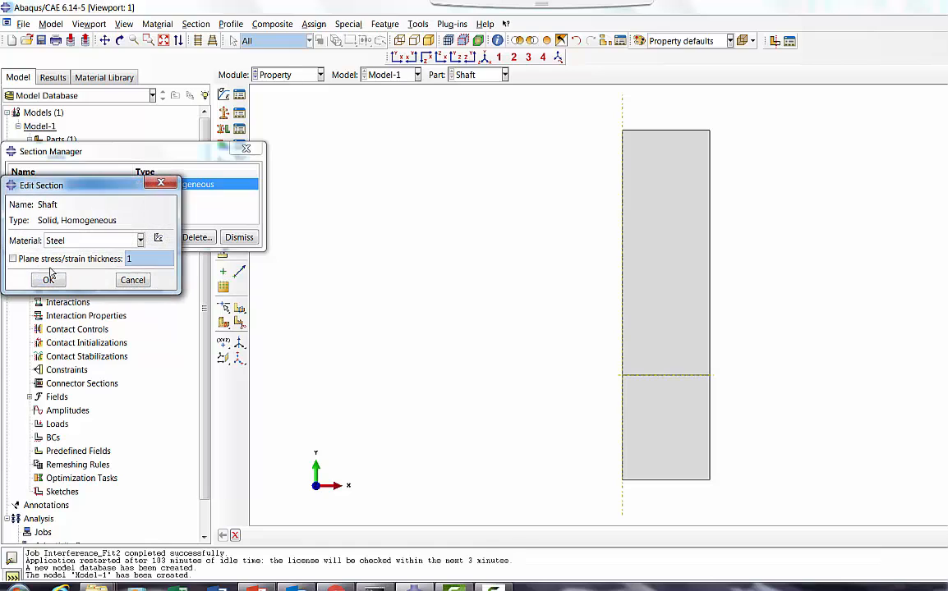
pyautogui.click(132, 280)
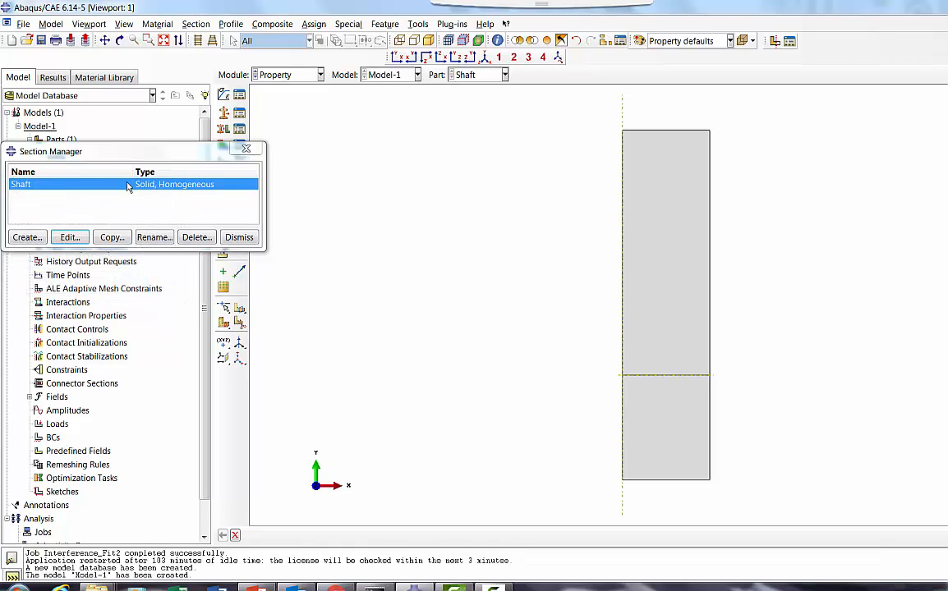
pyautogui.click(69, 238)
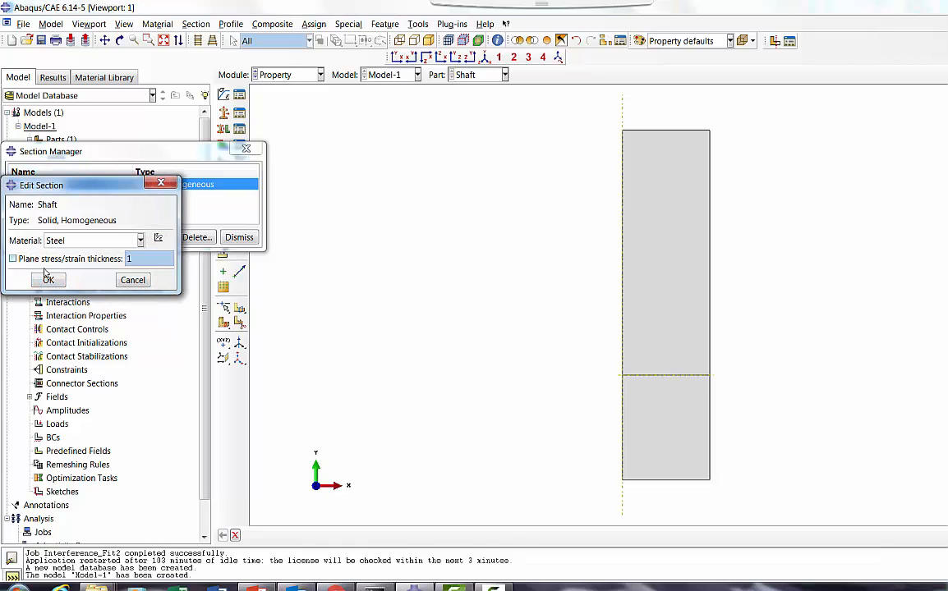
pyautogui.click(131, 279)
pyautogui.click(237, 237)
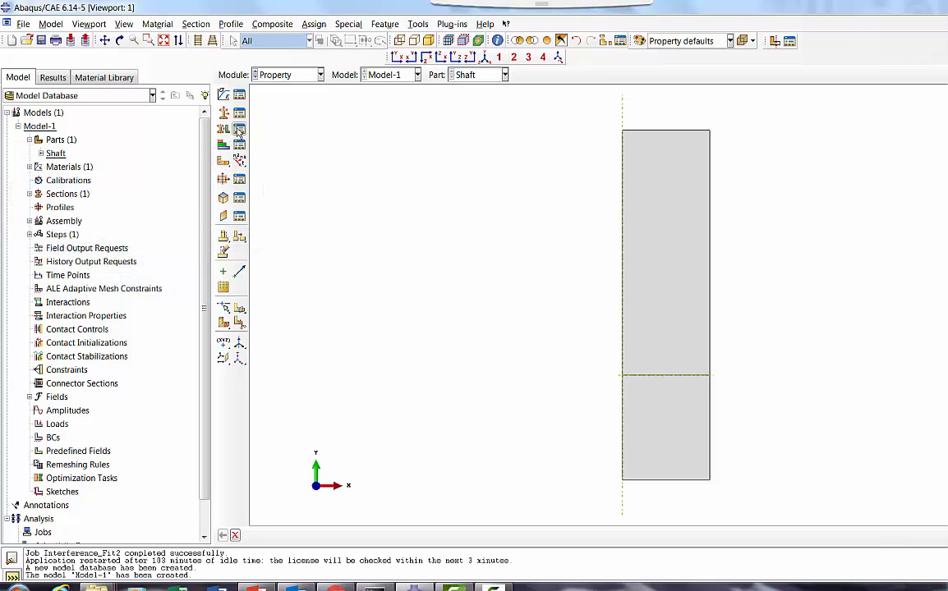
# Step: Assign the Shaft section to both regions of the shaft part, taking the thickness from the section
pyautogui.click(238, 130)
pyautogui.click(39, 285)
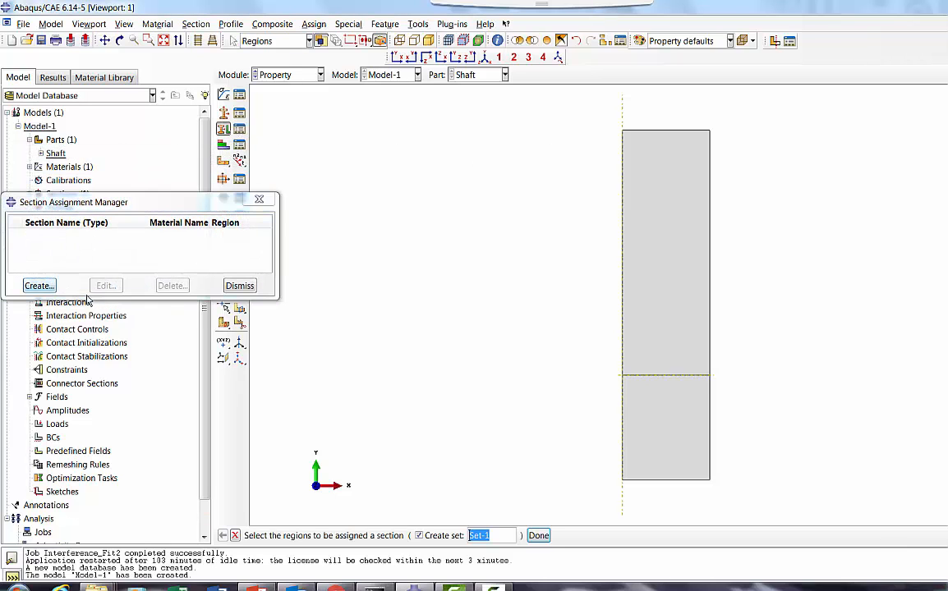
pyautogui.moveTo(535, 113); pyautogui.dragTo(795, 481)
pyautogui.click(538, 536)
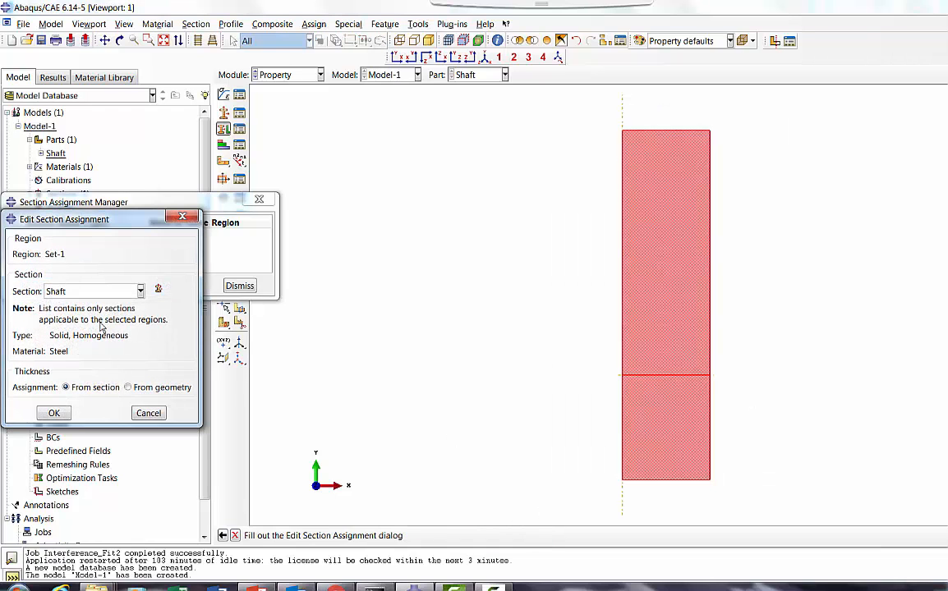
pyautogui.click(54, 413)
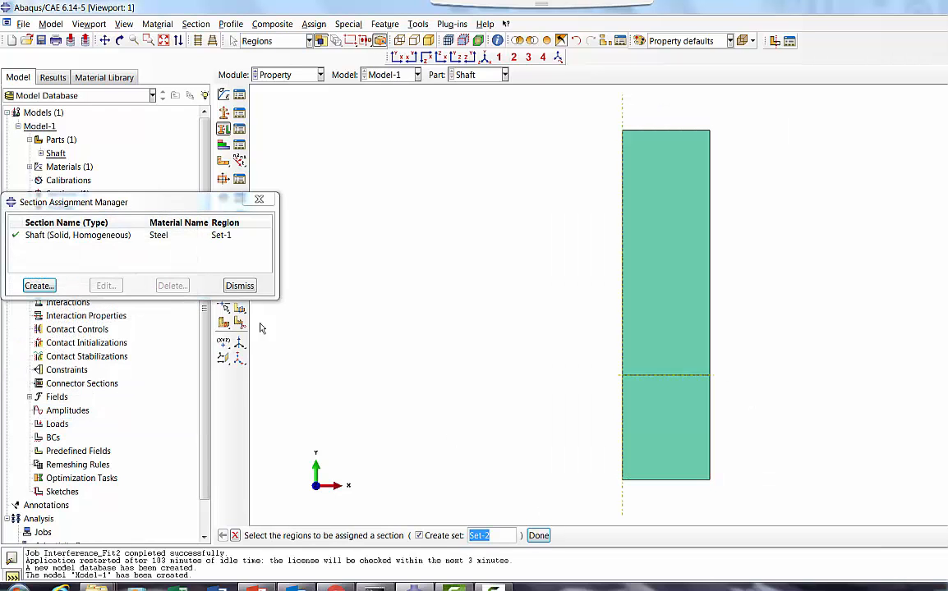
pyautogui.click(239, 286)
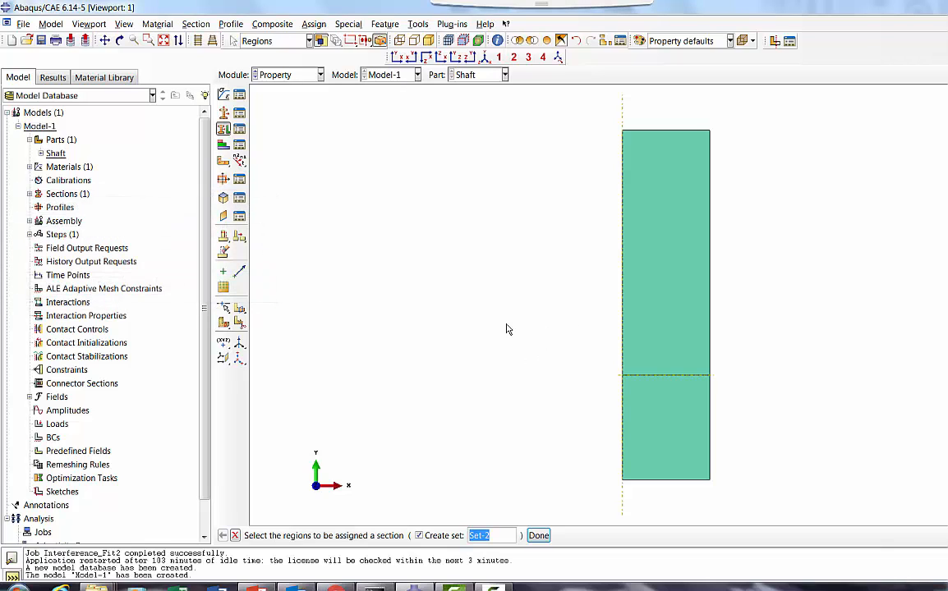
pyautogui.click(235, 536)
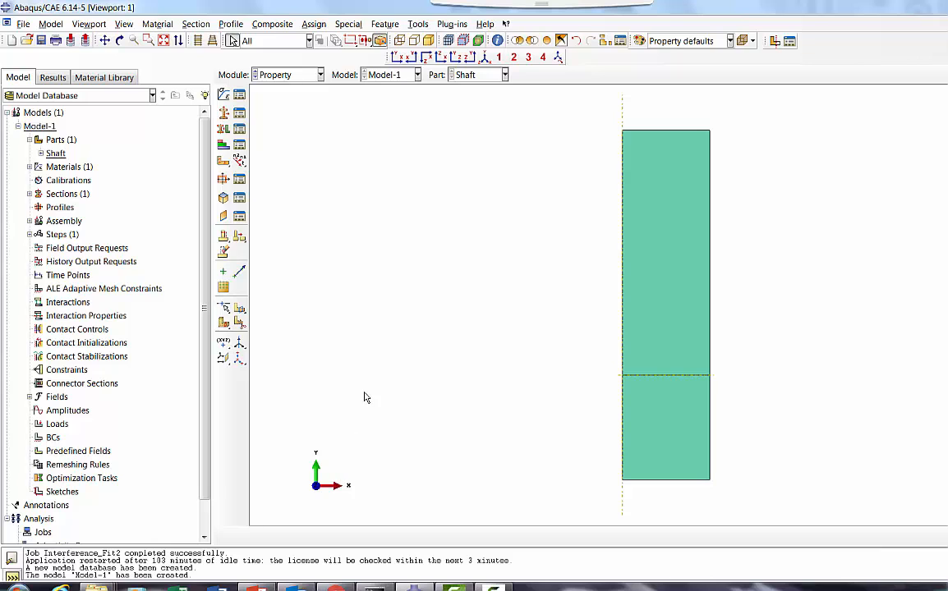
# Step: Create an axisymmetric deformable shell part named Bushing with an approximate size of 300
pyautogui.rightClick(61, 140)
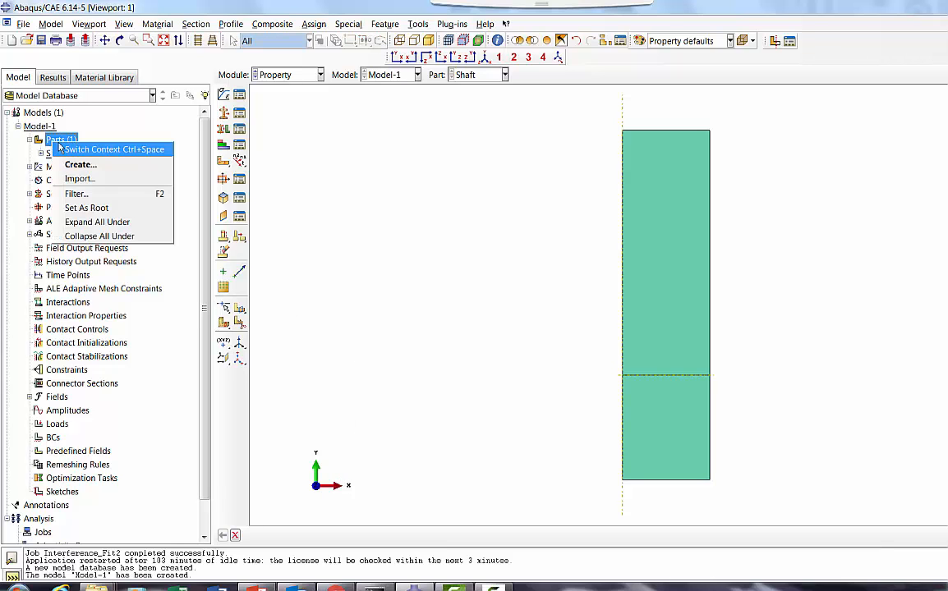
pyautogui.click(72, 166)
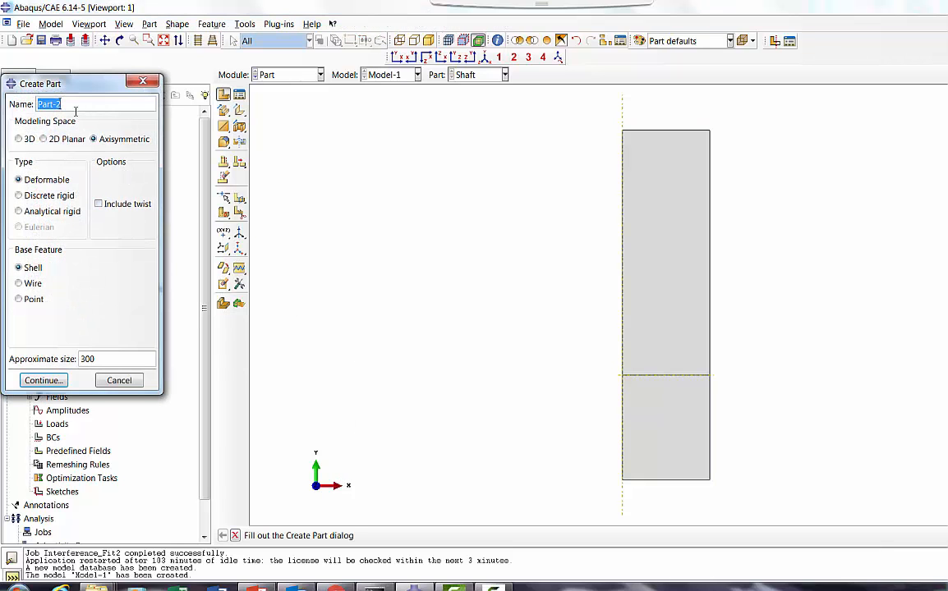
pyautogui.write('Bushing')
pyautogui.click(49, 380)
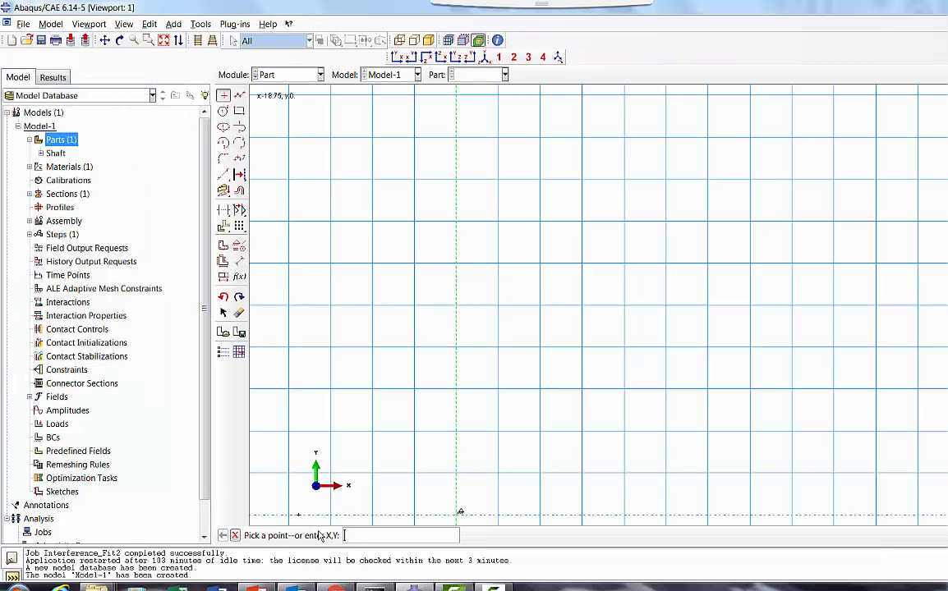
# Step: Place sketch points for the bushing profile at (0,0), (24.5,0), (50,0), (24.5,25) and (50,25)
pyautogui.press('Return')
pyautogui.press('Return')
pyautogui.write('50')
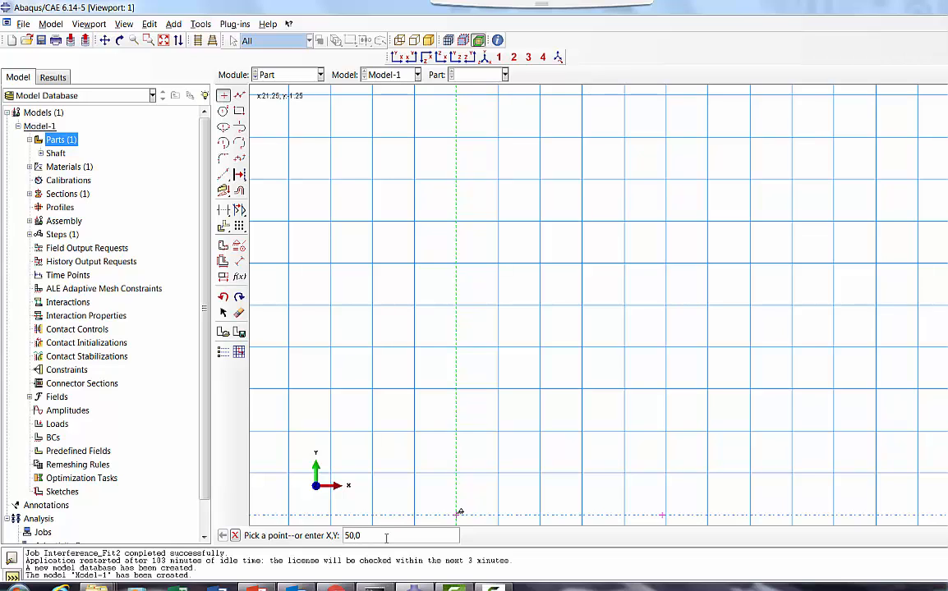
pyautogui.press('Return')
pyautogui.press('Return')
pyautogui.write('50,25')
pyautogui.press('Return')
# Step: Draw the bushing's rectangular profile from point (24.5,25) to point (50,0) and finish the sketch
pyautogui.click(238, 111)
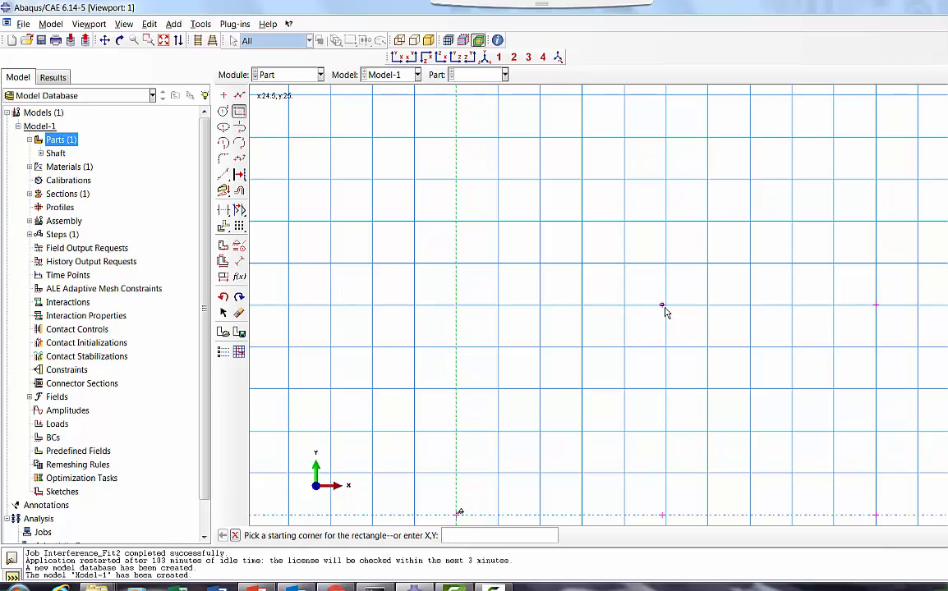
pyautogui.click(661, 306)
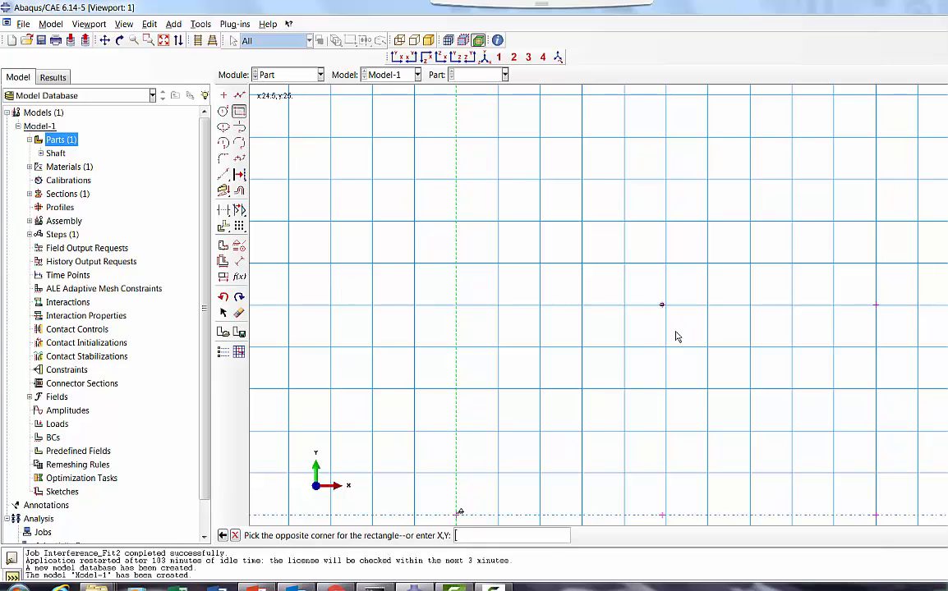
pyautogui.click(873, 516)
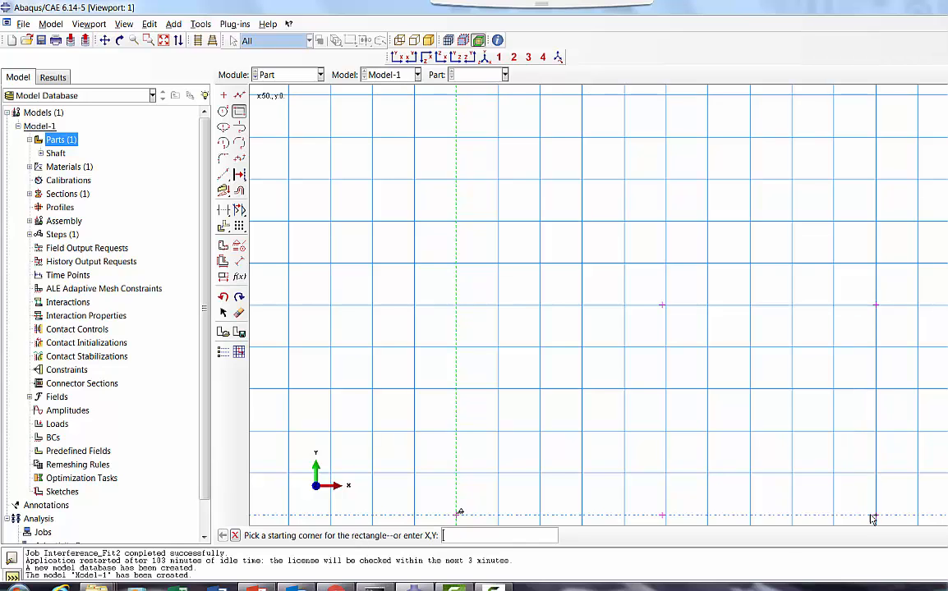
pyautogui.click(236, 535)
pyautogui.click(399, 535)
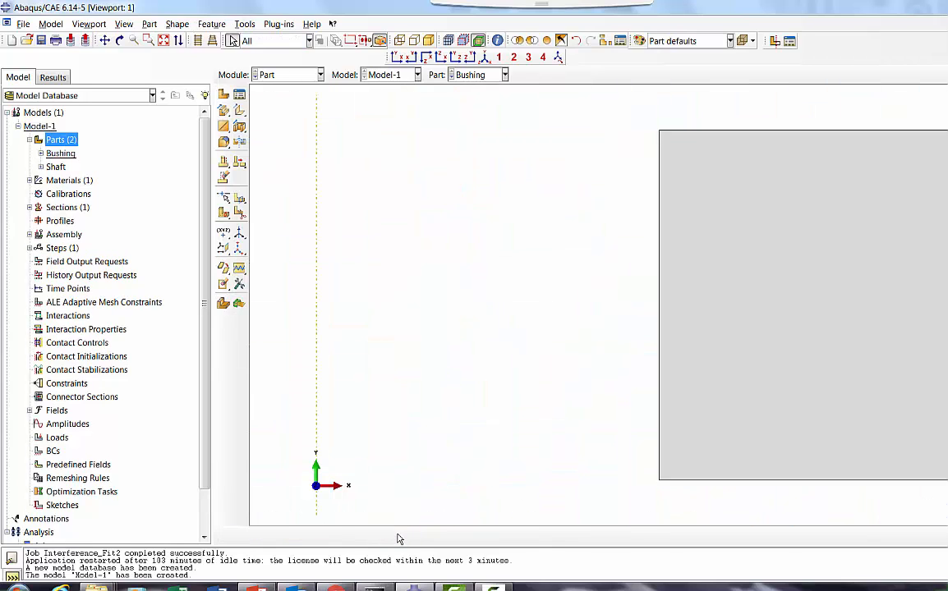
# Step: Create a material named Brass with isotropic elasticity, Young's modulus 100e03 and Poisson's ratio 0.35
pyautogui.click(250, 74)
pyautogui.click(255, 100)
pyautogui.click(239, 94)
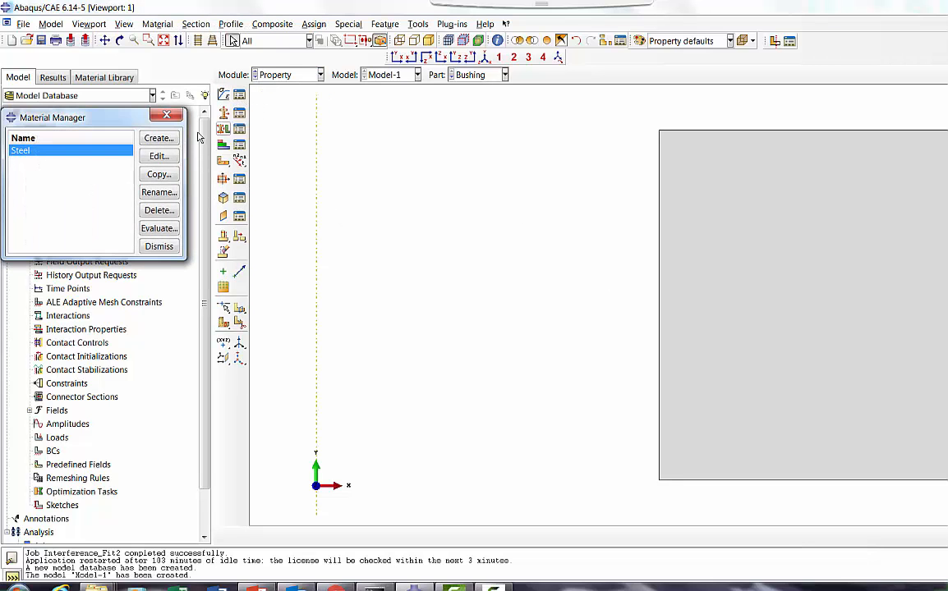
pyautogui.click(159, 139)
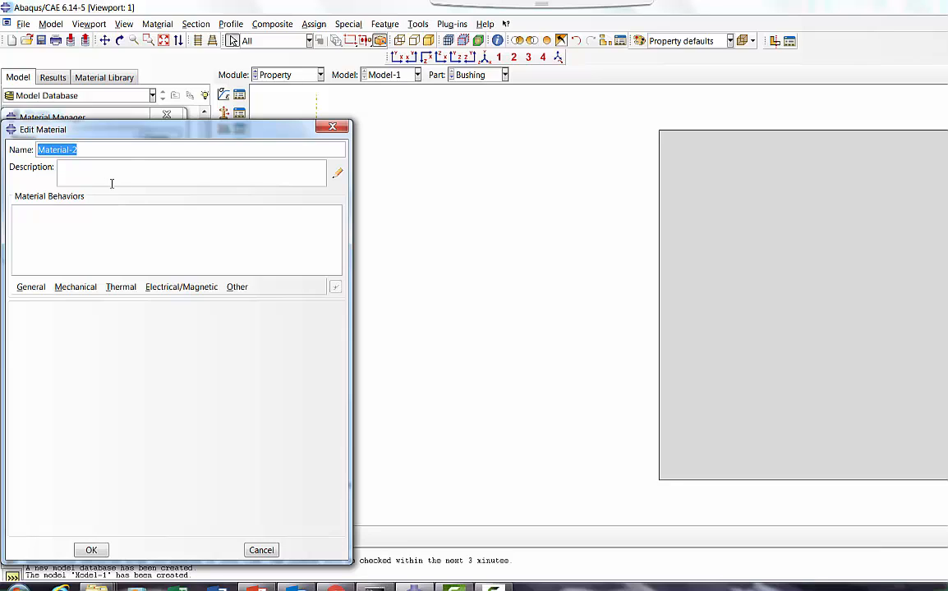
pyautogui.write('Brass')
pyautogui.click(68, 287)
pyautogui.moveTo(197, 301)
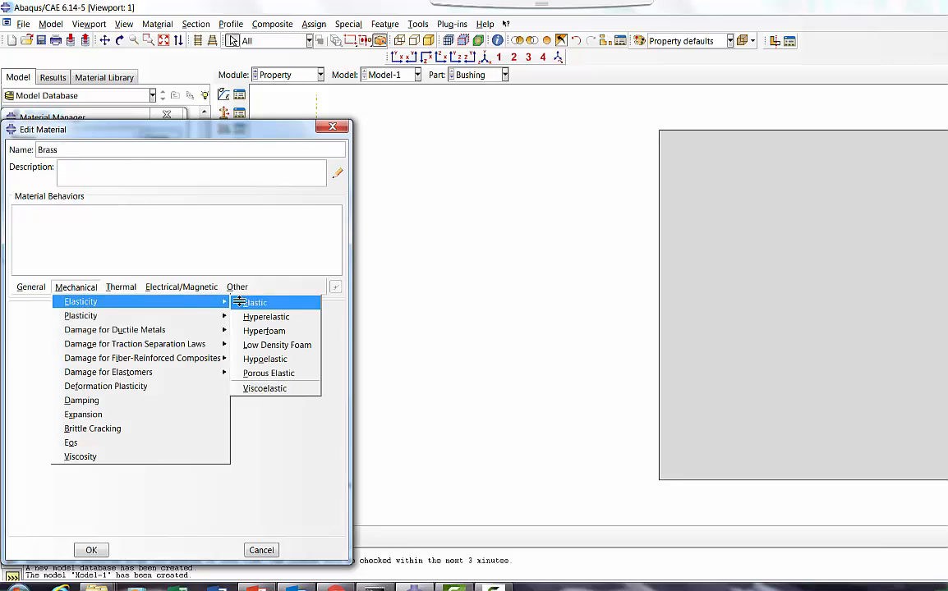
pyautogui.click(239, 302)
pyautogui.click(57, 466)
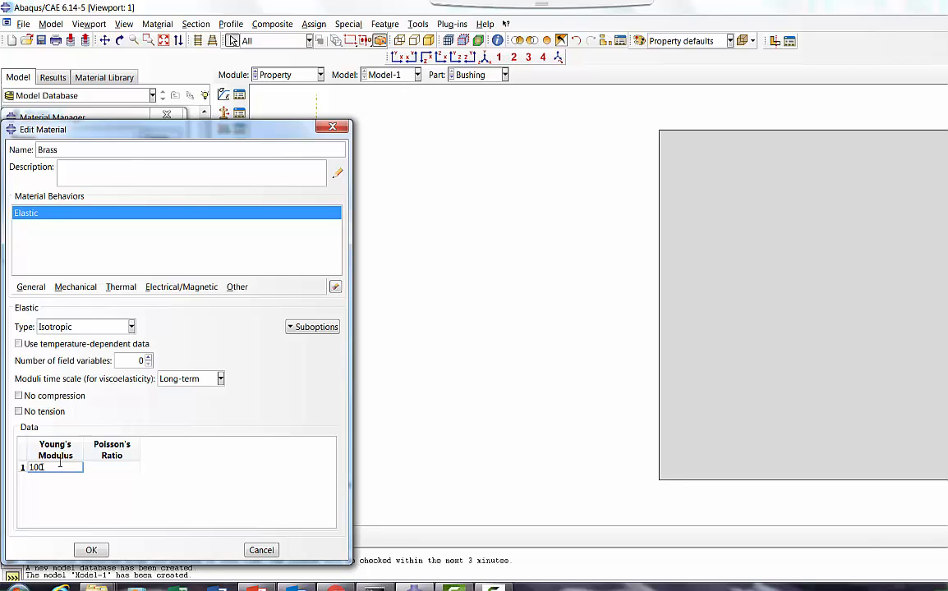
pyautogui.write('100e03')
pyautogui.click(128, 466)
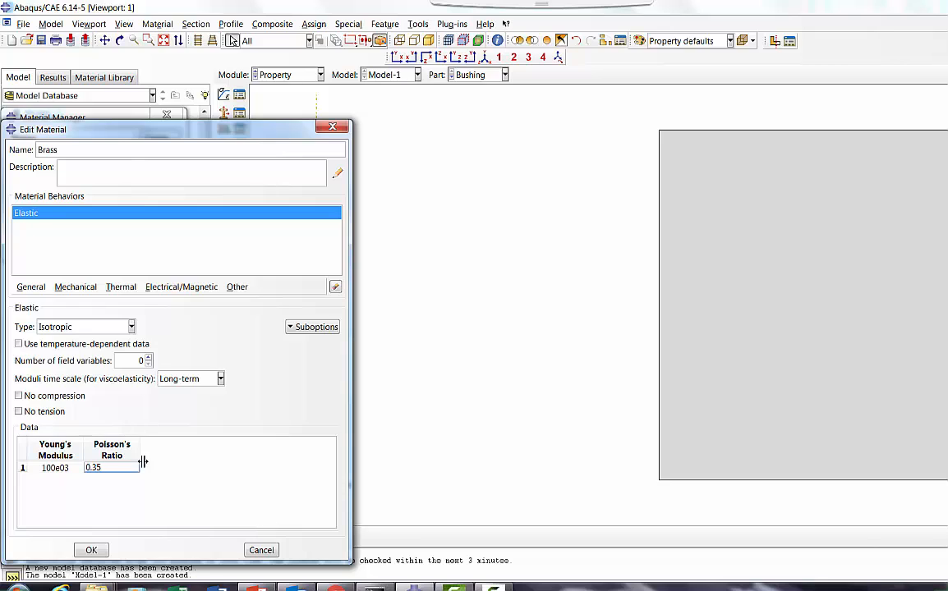
pyautogui.write('0.35')
pyautogui.press('Return')
# Step: Add isotropic plastic hardening to Brass with yield stress 80 at plastic strain 0 and 120 at 0.3, and save the material
pyautogui.click(75, 286)
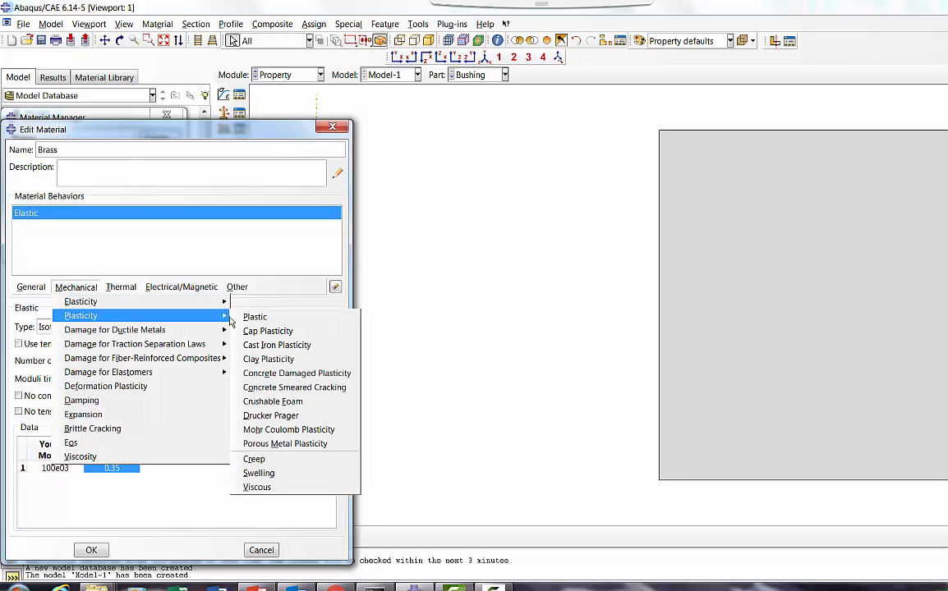
pyautogui.click(255, 317)
pyautogui.click(69, 434)
pyautogui.write('8')
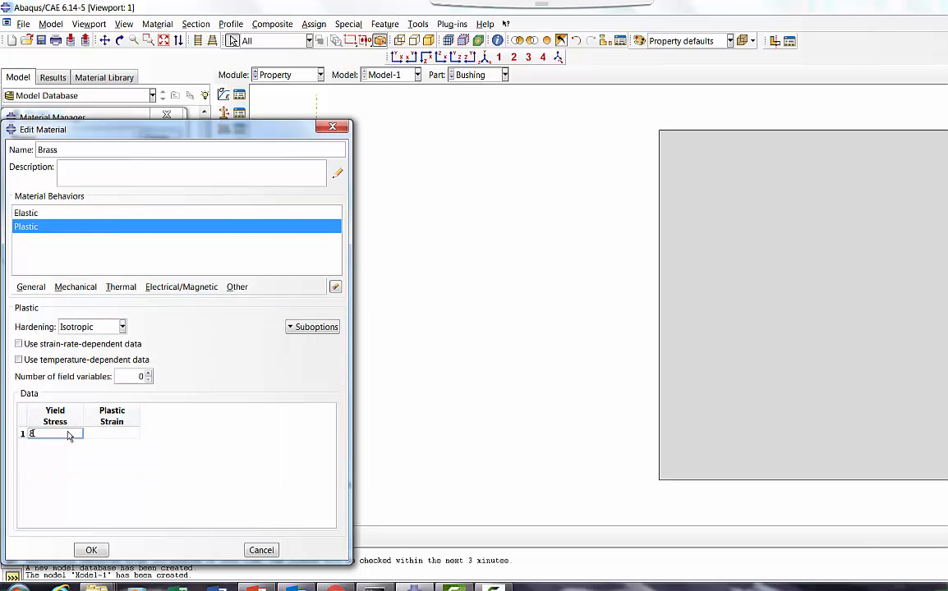
pyautogui.write('0')
pyautogui.click(101, 434)
pyautogui.press('Tab')
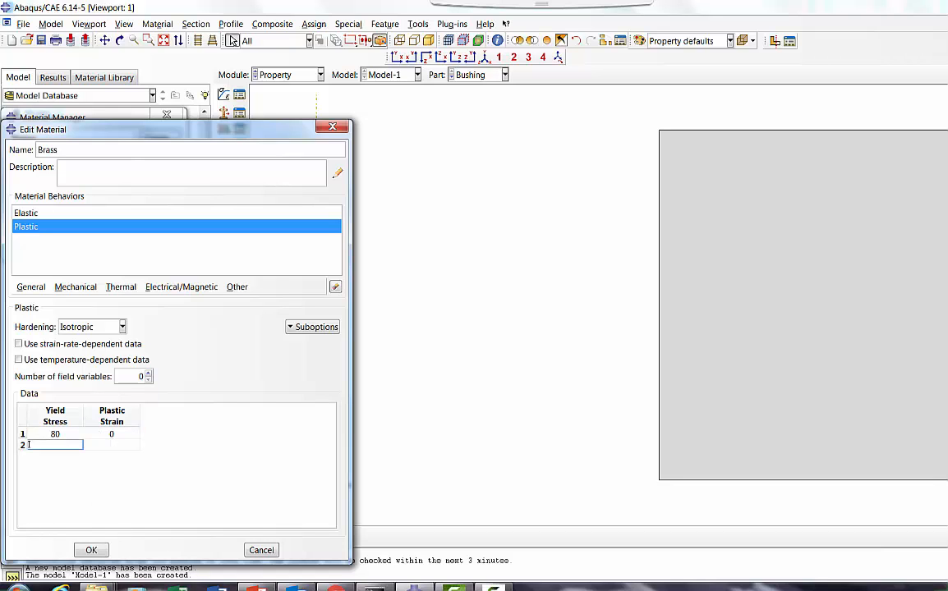
pyautogui.hotkey('alt', 'Tab')
pyautogui.click(101, 444)
pyautogui.write('0.3')
pyautogui.press('Return')
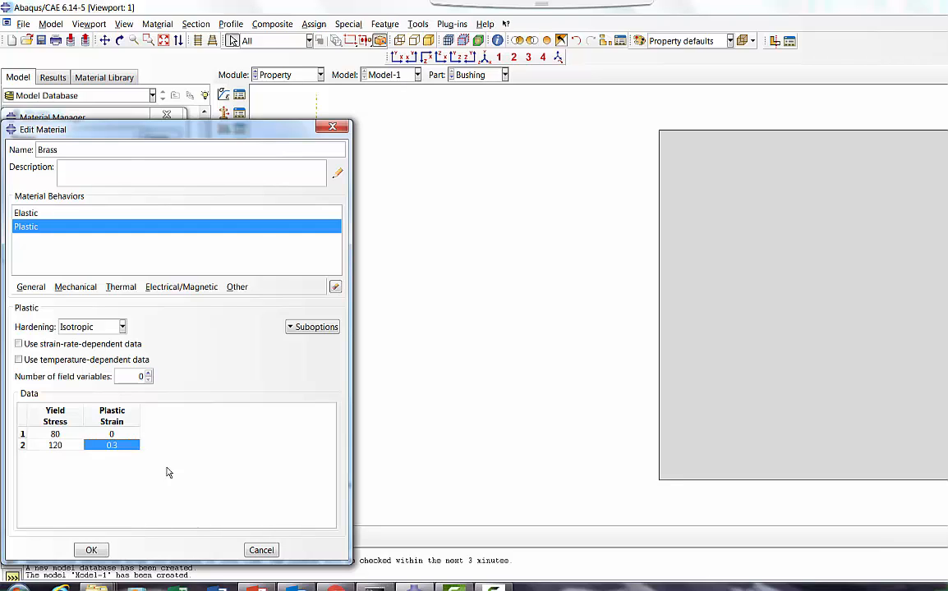
pyautogui.click(91, 549)
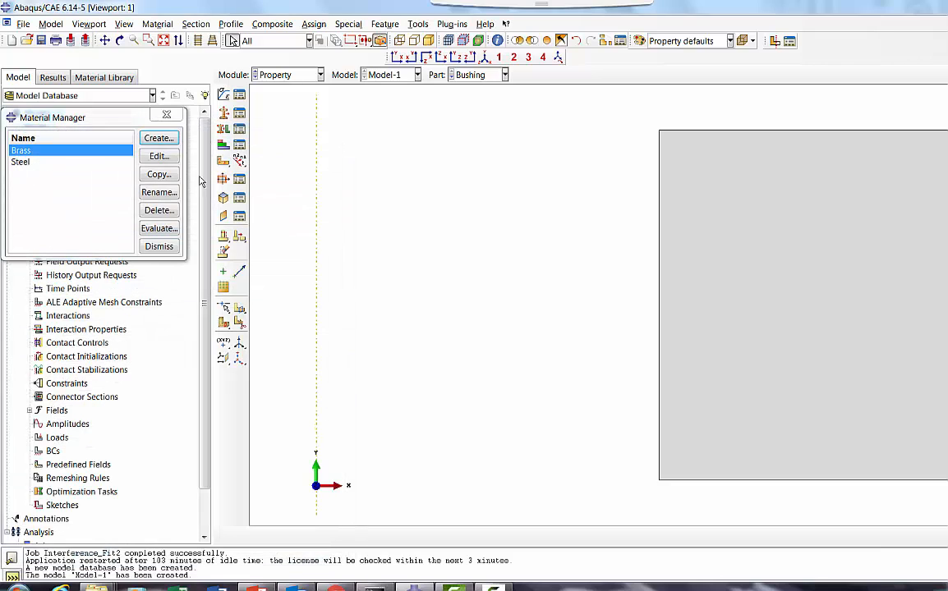
pyautogui.click(158, 246)
# Step: Create a solid homogeneous section named Bushing that uses the Brass material, without plane stress/strain thickness
pyautogui.click(241, 115)
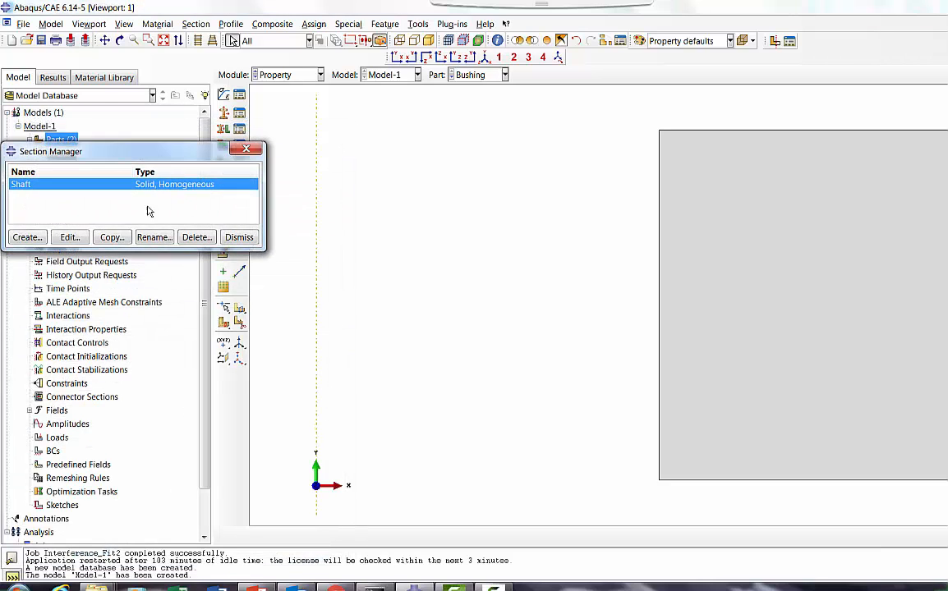
pyautogui.click(36, 239)
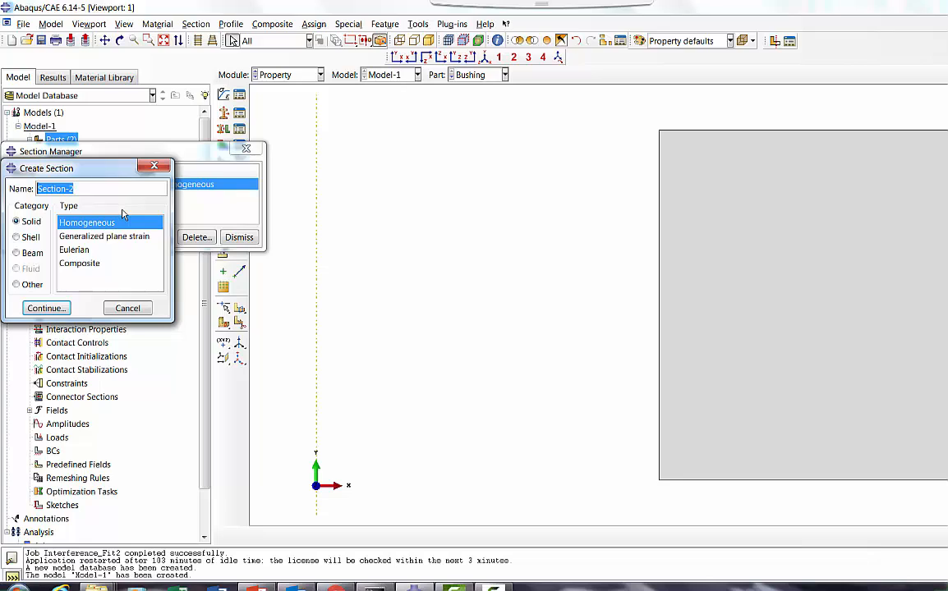
pyautogui.write('Bushing')
pyautogui.click(43, 309)
pyautogui.click(140, 239)
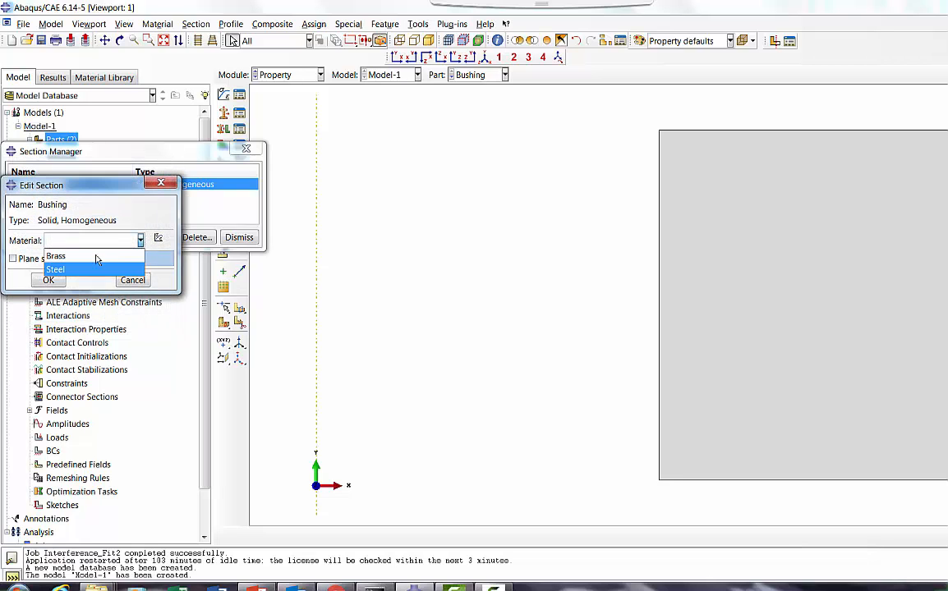
pyautogui.click(95, 257)
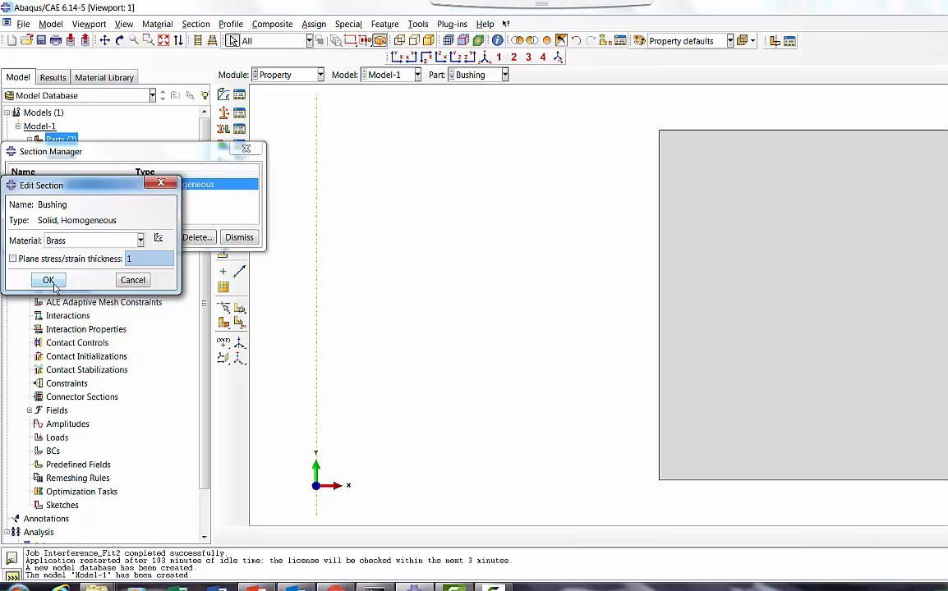
pyautogui.click(48, 280)
pyautogui.click(254, 240)
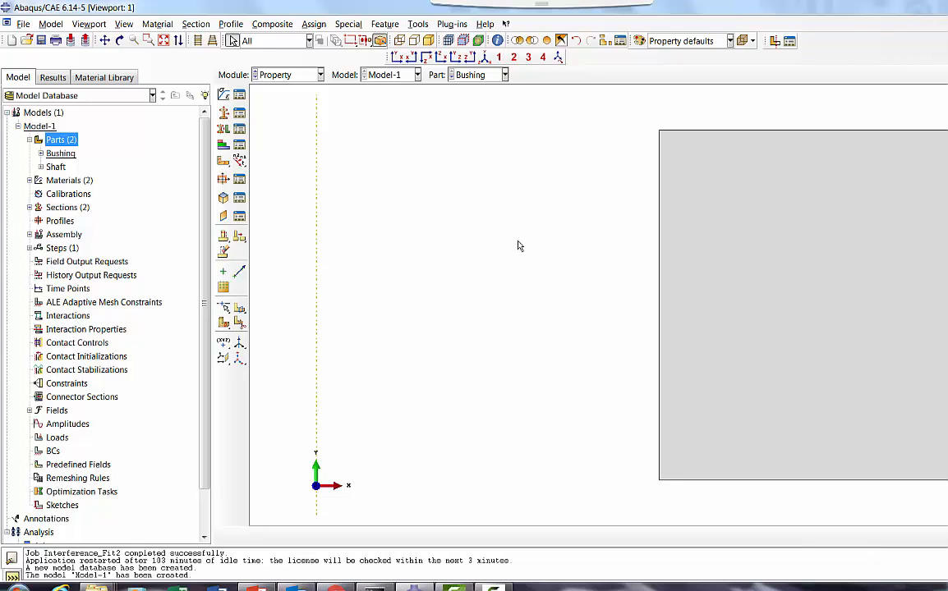
# Step: Assign the Bushing section to the whole bushing region as Set-1, taking the thickness from the section
pyautogui.click(239, 129)
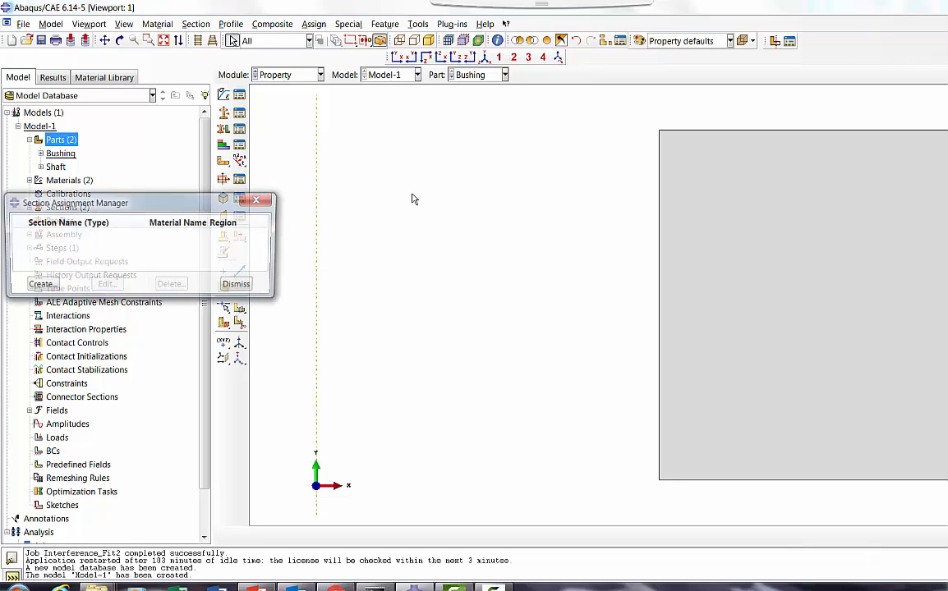
pyautogui.click(37, 286)
pyautogui.click(808, 332)
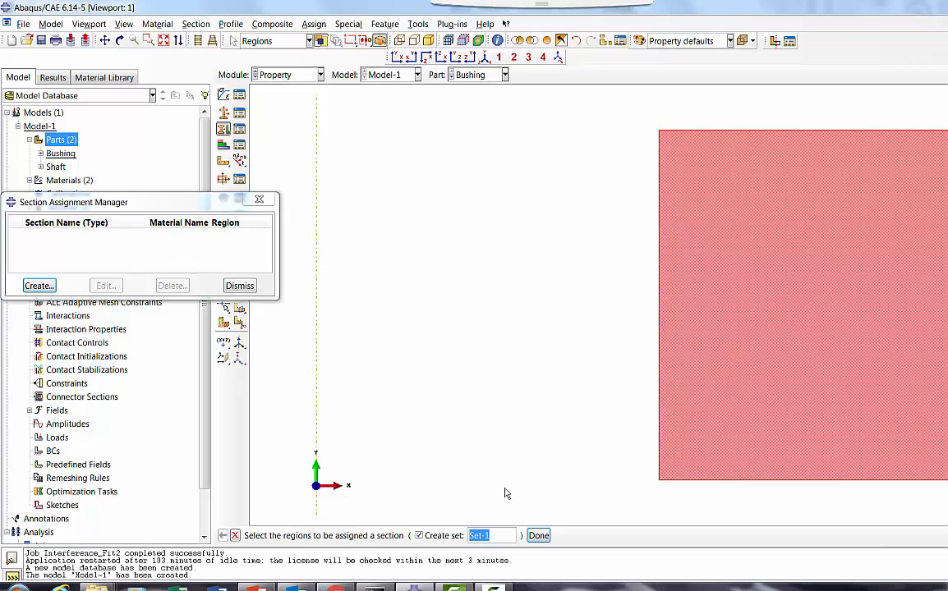
pyautogui.click(537, 535)
pyautogui.click(140, 290)
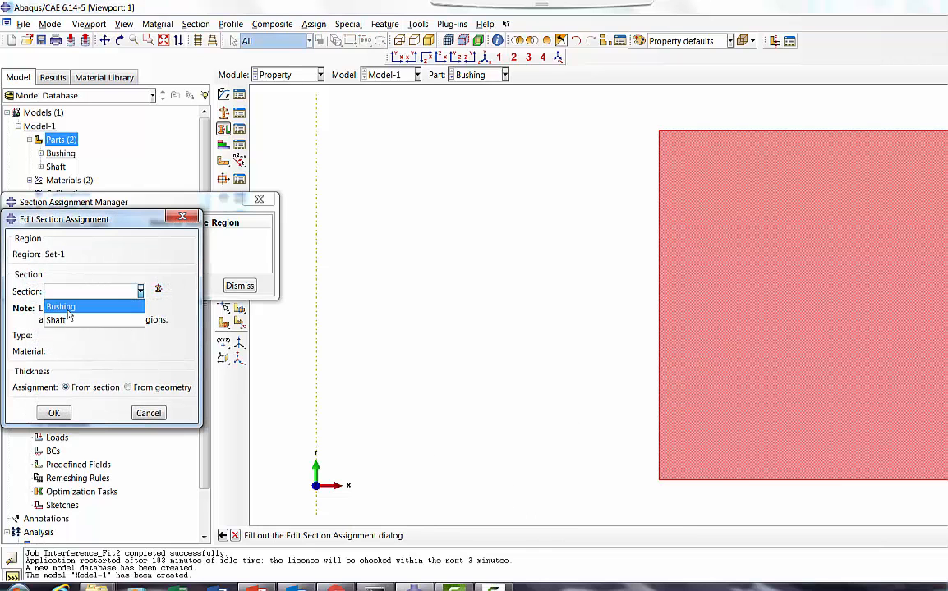
pyautogui.click(62, 306)
pyautogui.click(54, 414)
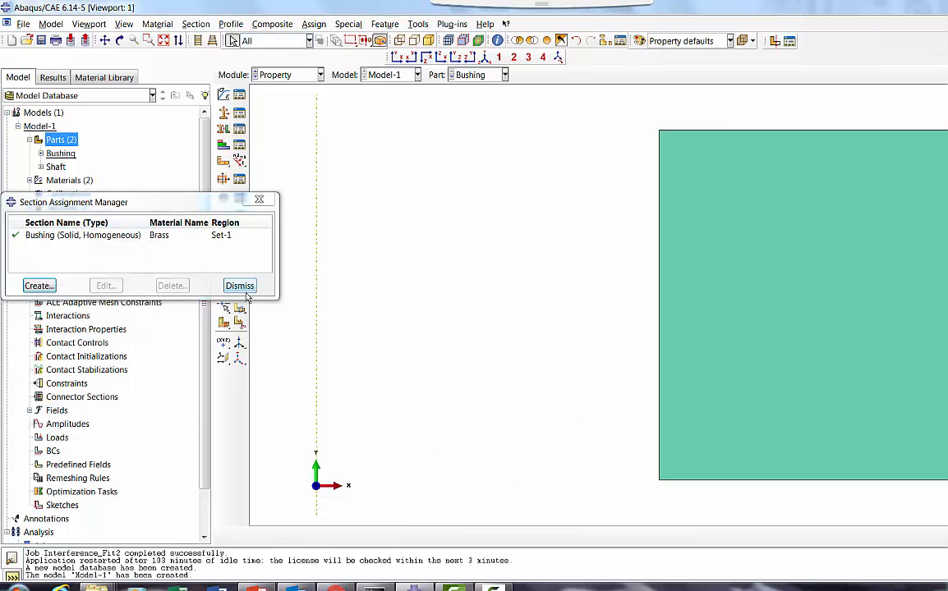
pyautogui.click(239, 285)
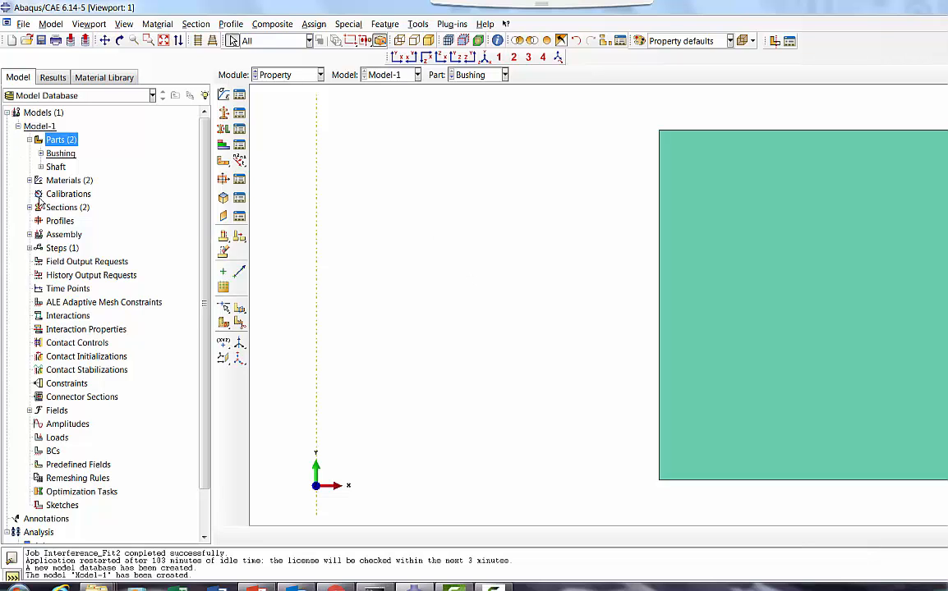
# Step: Create dependent instances of both the Bushing and Shaft parts in the assembly, without auto-offset
pyautogui.scroll(-1, 205, 243)
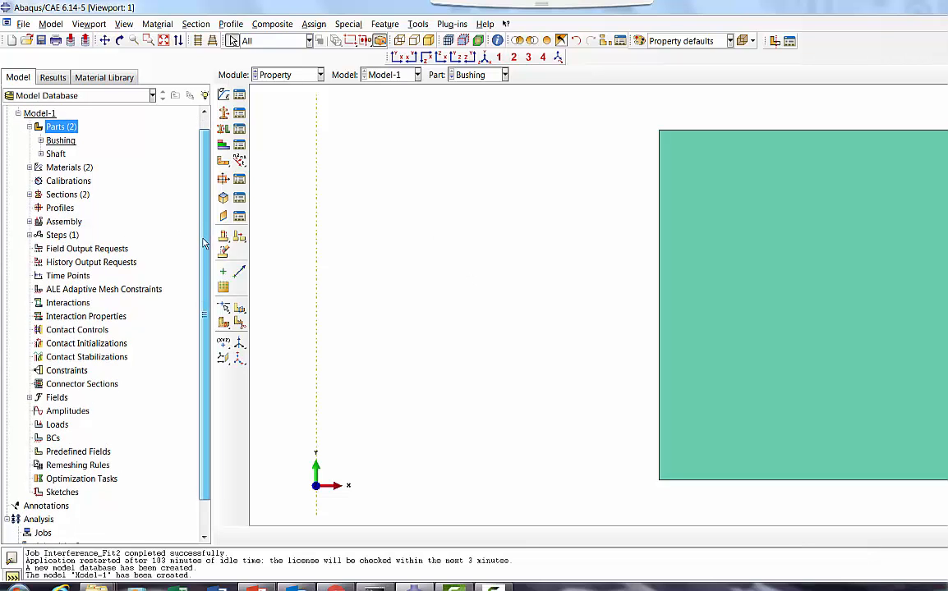
pyautogui.scroll(-1, 115, 238)
pyautogui.click(28, 206)
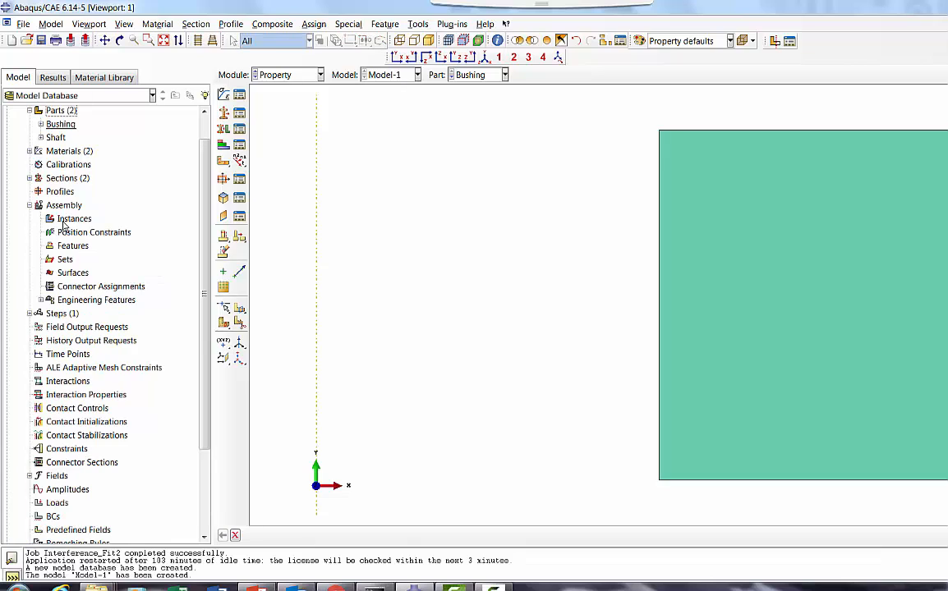
pyautogui.click(71, 219)
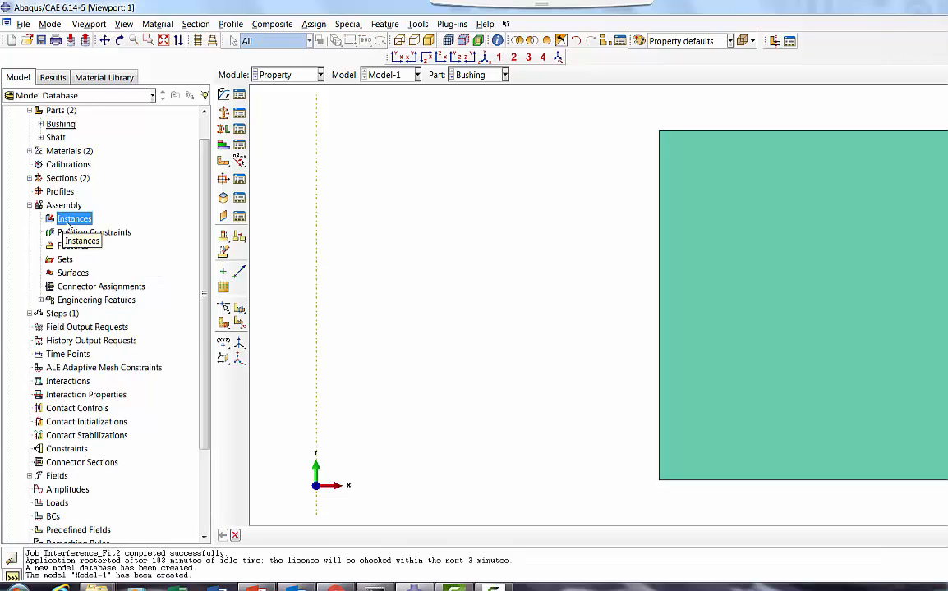
pyautogui.rightClick(69, 227)
pyautogui.click(486, 263)
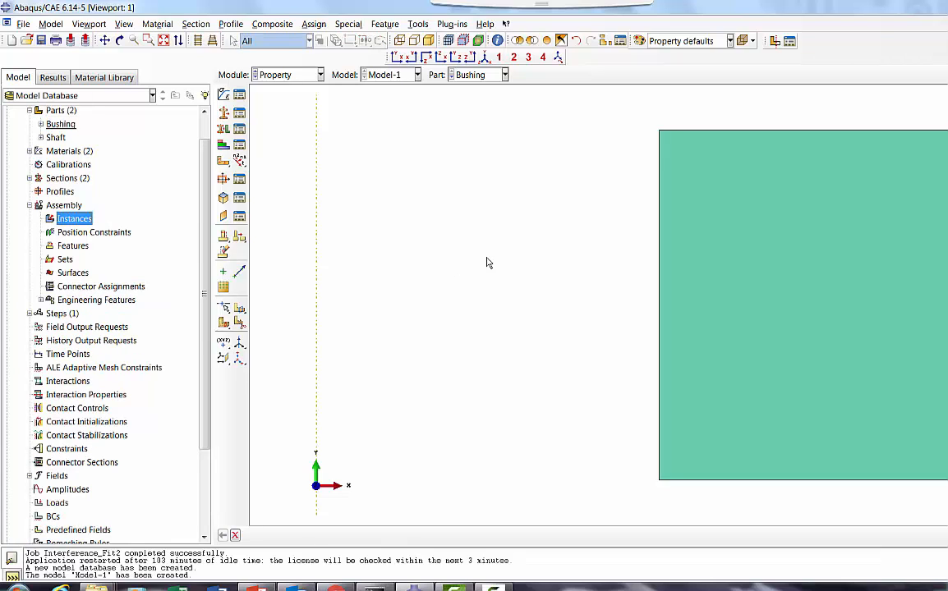
pyautogui.rightClick(69, 220)
pyautogui.click(95, 244)
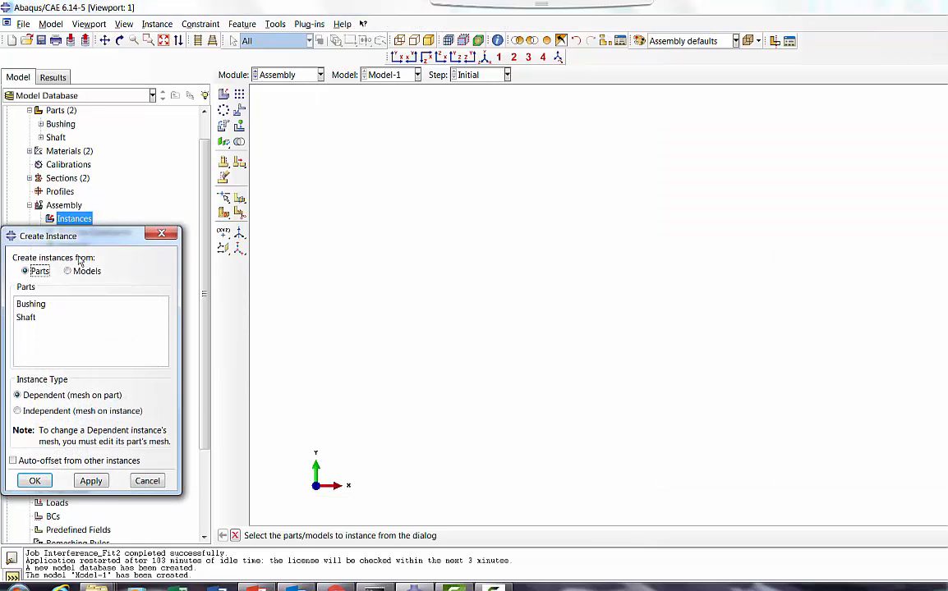
pyautogui.moveTo(35, 310); pyautogui.dragTo(36, 322)
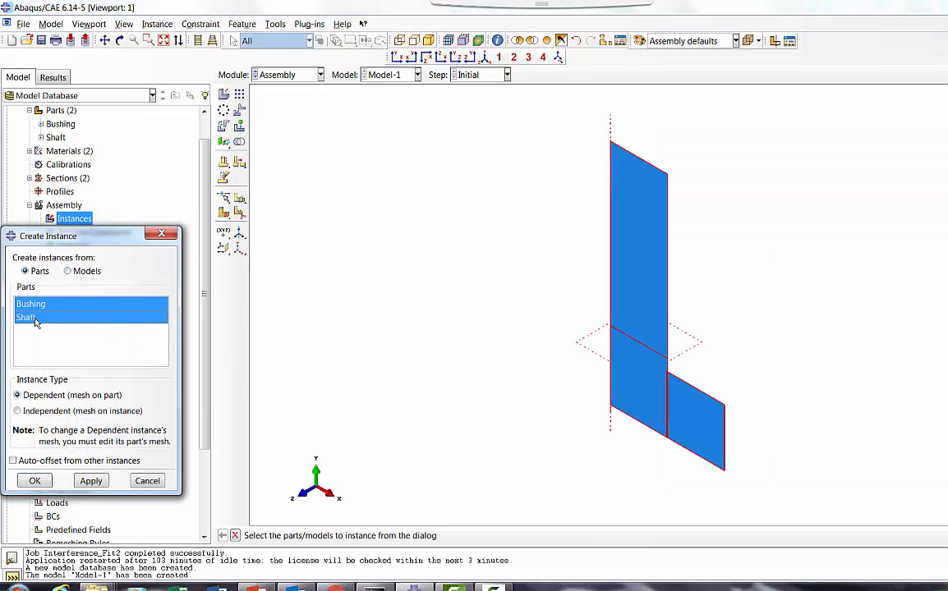
pyautogui.click(39, 482)
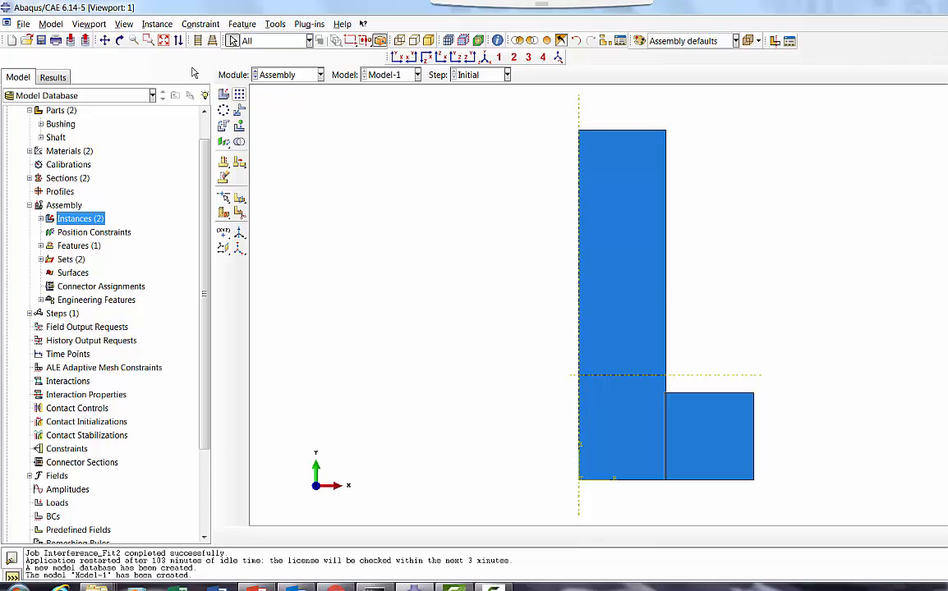
# Step: Examine the overlap between the shaft's outer edge and the bushing's inner edge up close
pyautogui.click(148, 40)
pyautogui.moveTo(598, 341); pyautogui.dragTo(871, 500)
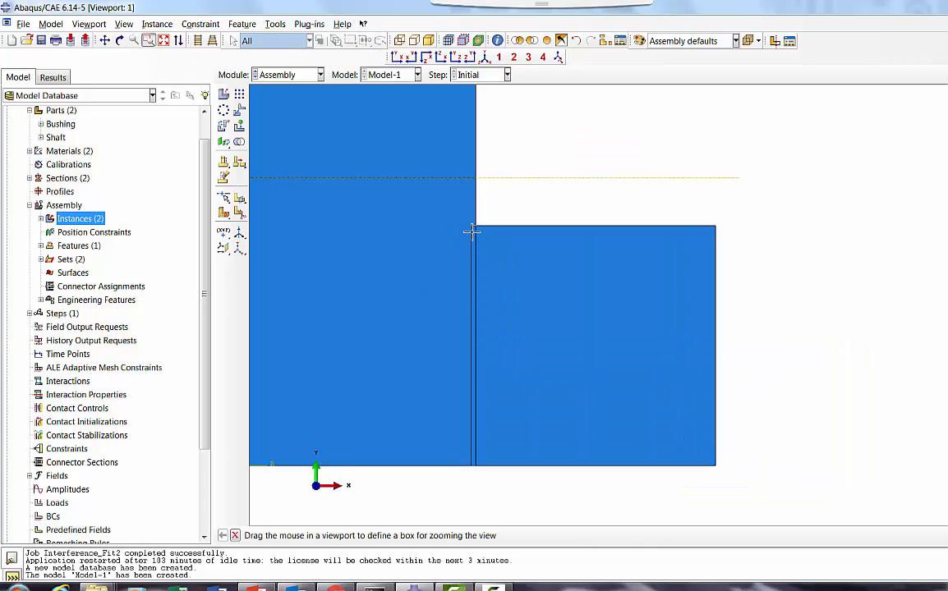
pyautogui.click(165, 42)
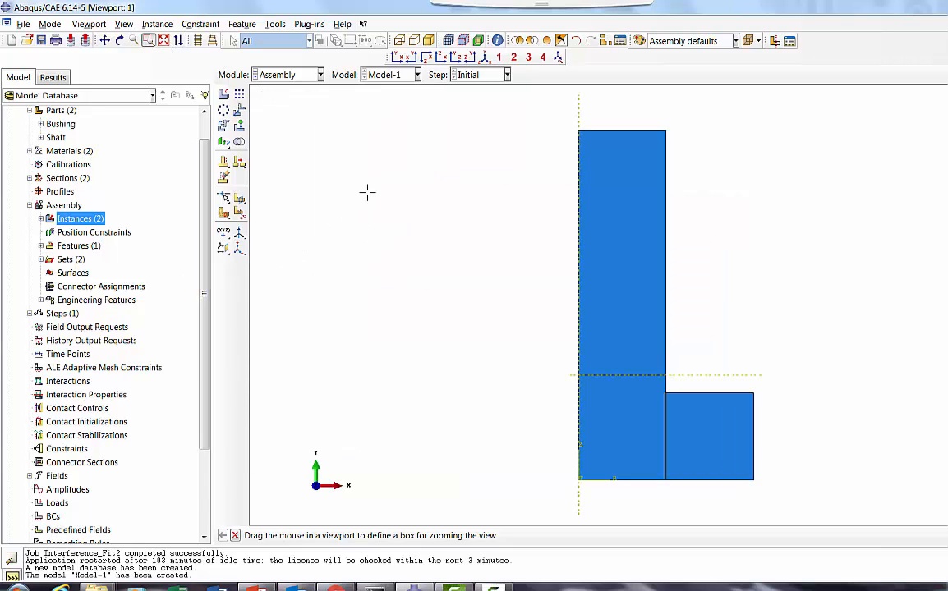
# Step: Set the bushing part's mesh controls to free quad-dominated meshing with the medial axis algorithm
pyautogui.click(280, 74)
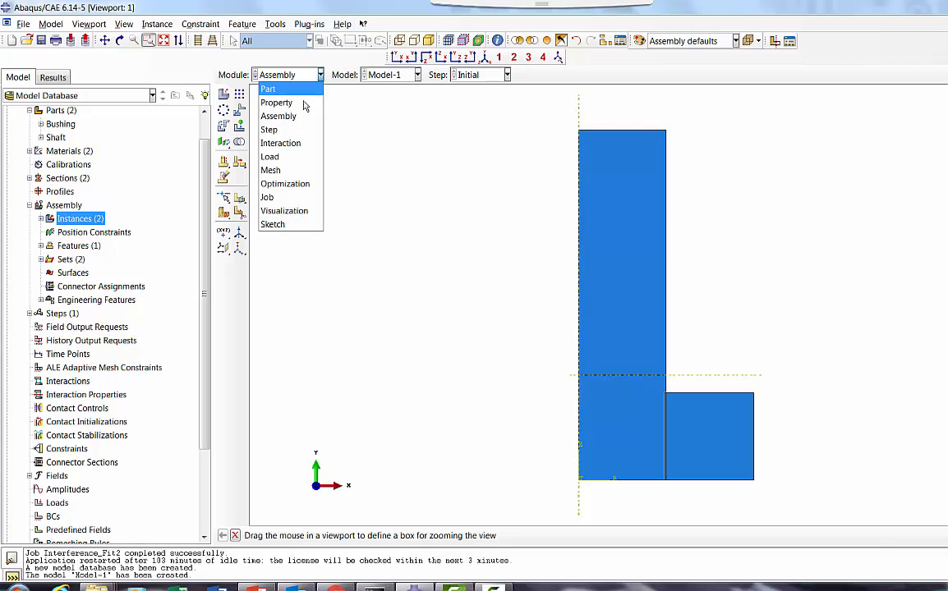
pyautogui.click(271, 170)
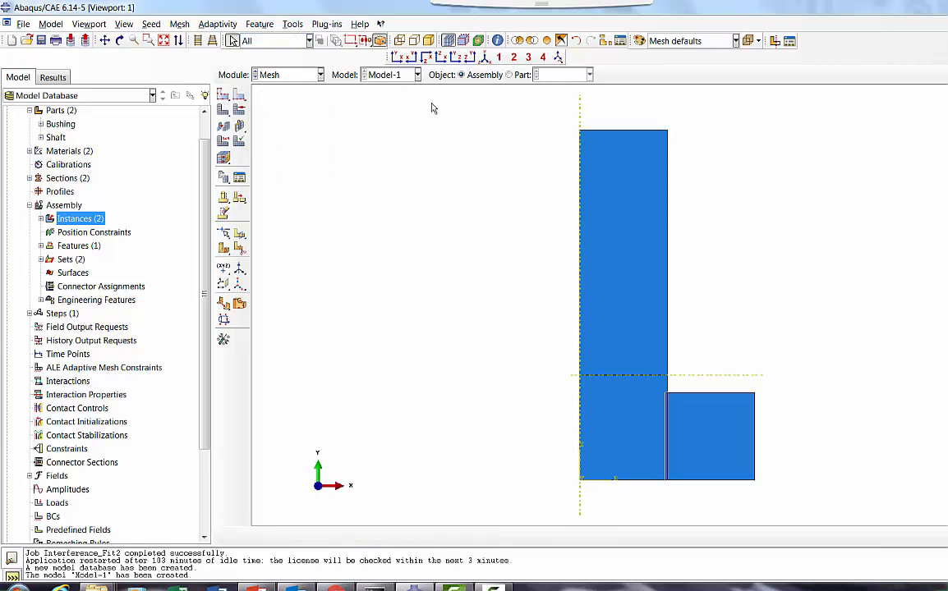
pyautogui.click(509, 75)
pyautogui.click(477, 76)
pyautogui.click(508, 75)
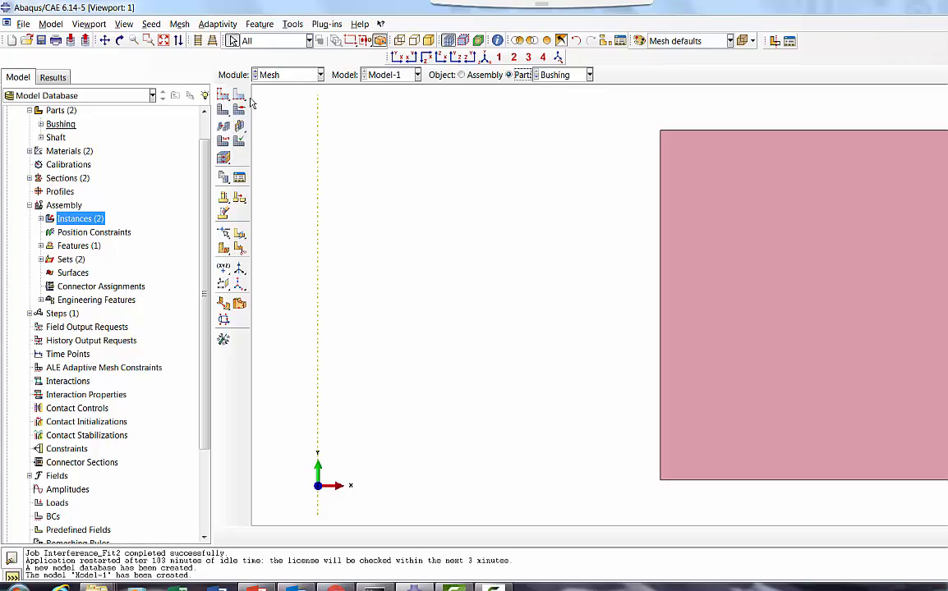
pyautogui.click(223, 110)
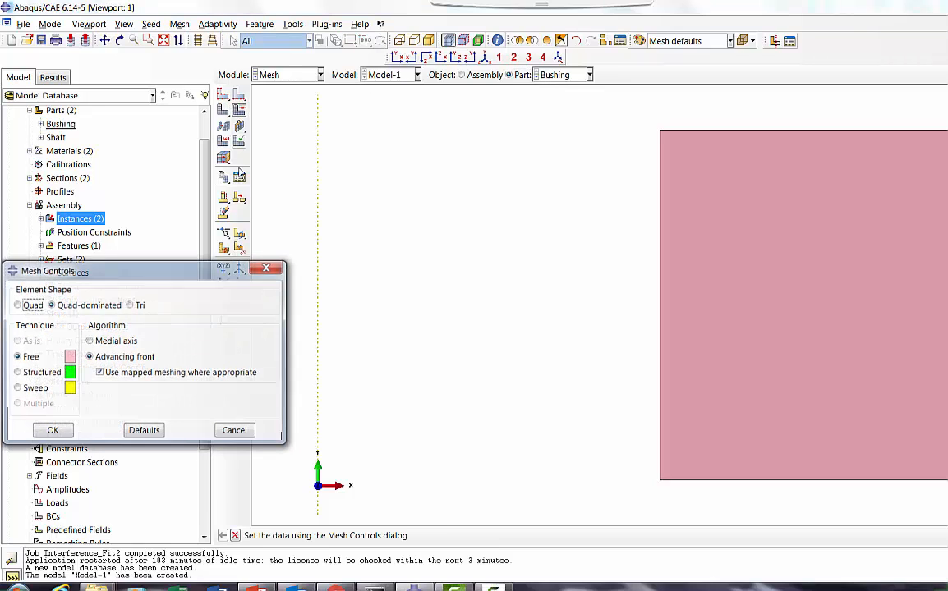
pyautogui.click(108, 342)
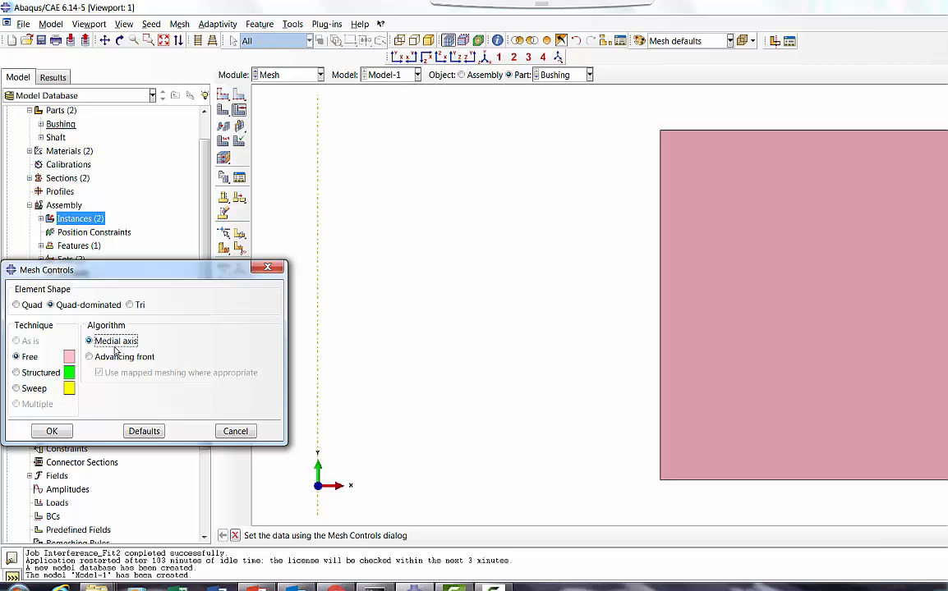
pyautogui.click(52, 431)
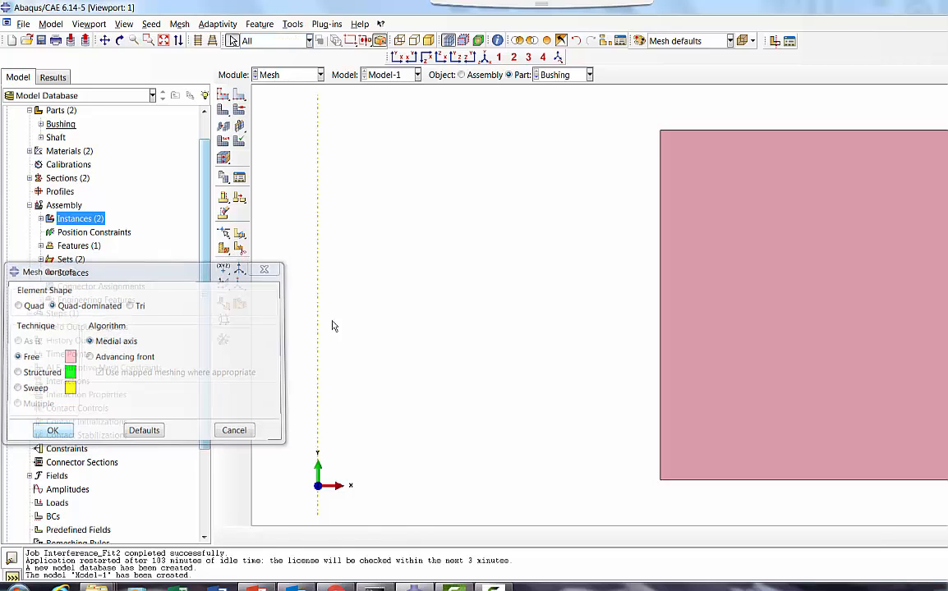
# Step: Assign the standard linear axisymmetric stress element CAX4R with reduced integration to the whole bushing region
pyautogui.click(223, 141)
pyautogui.click(693, 301)
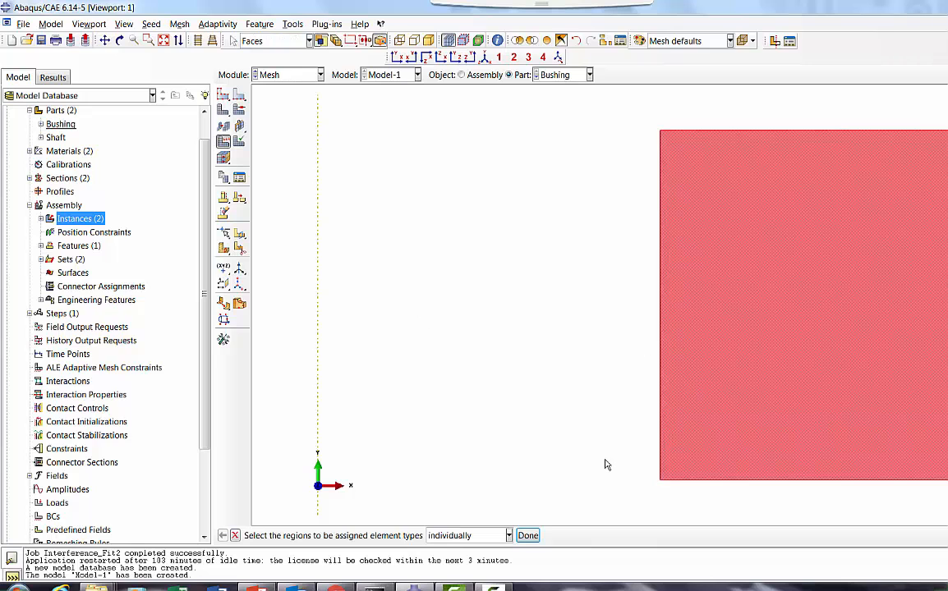
pyautogui.click(520, 533)
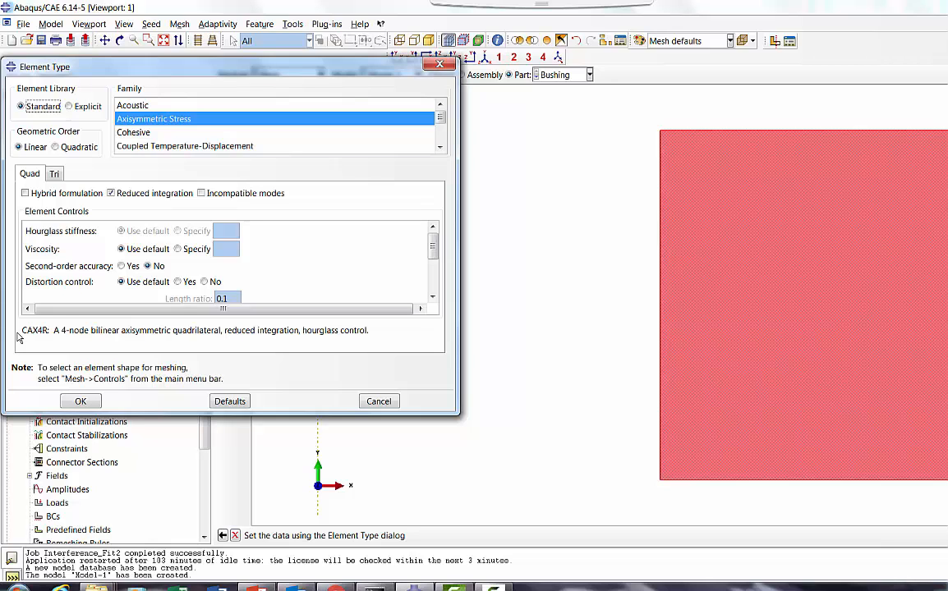
pyautogui.click(79, 400)
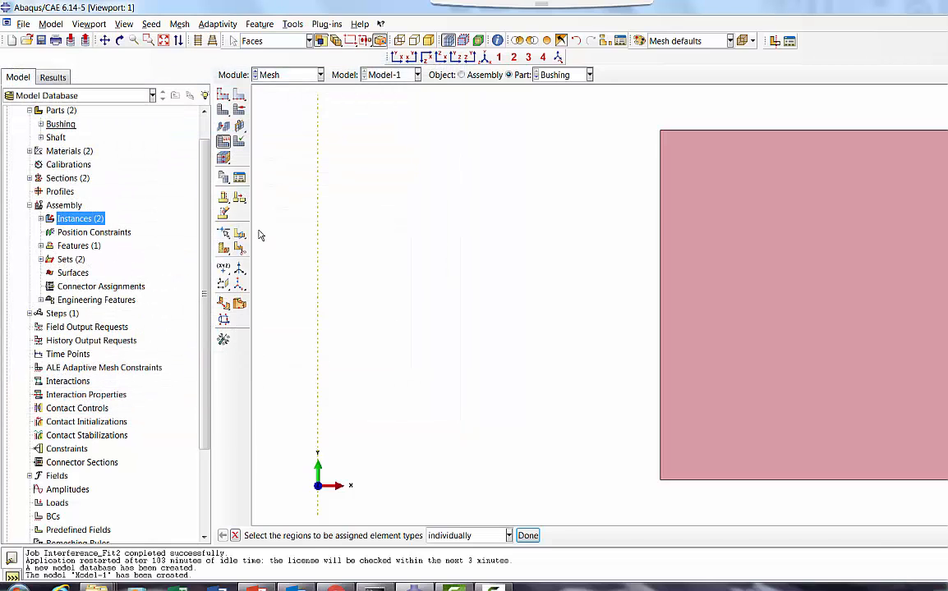
# Step: Seed the bushing part with an approximate global size of 1.0, keeping curvature control at 0.1
pyautogui.click(222, 96)
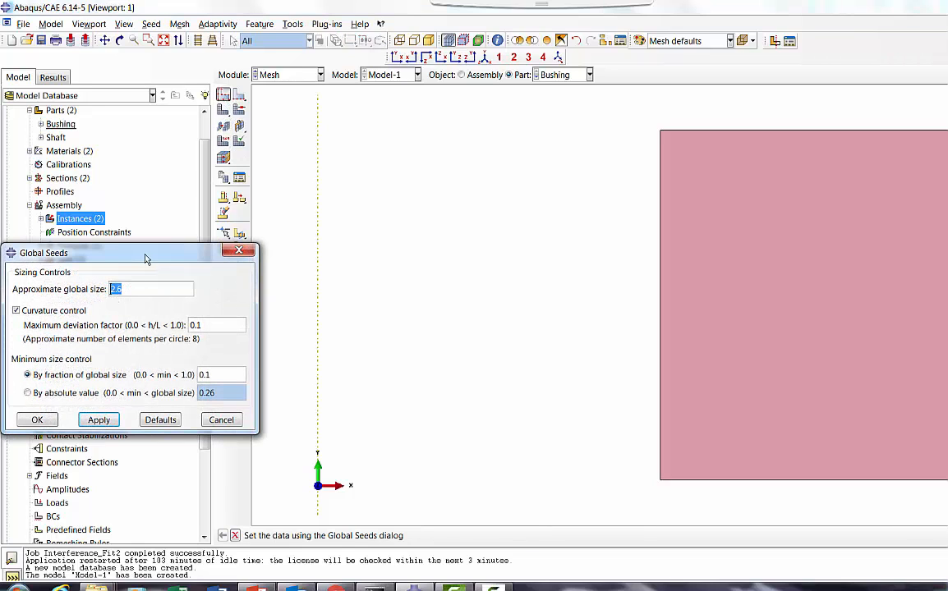
pyautogui.write('1.0')
pyautogui.click(99, 420)
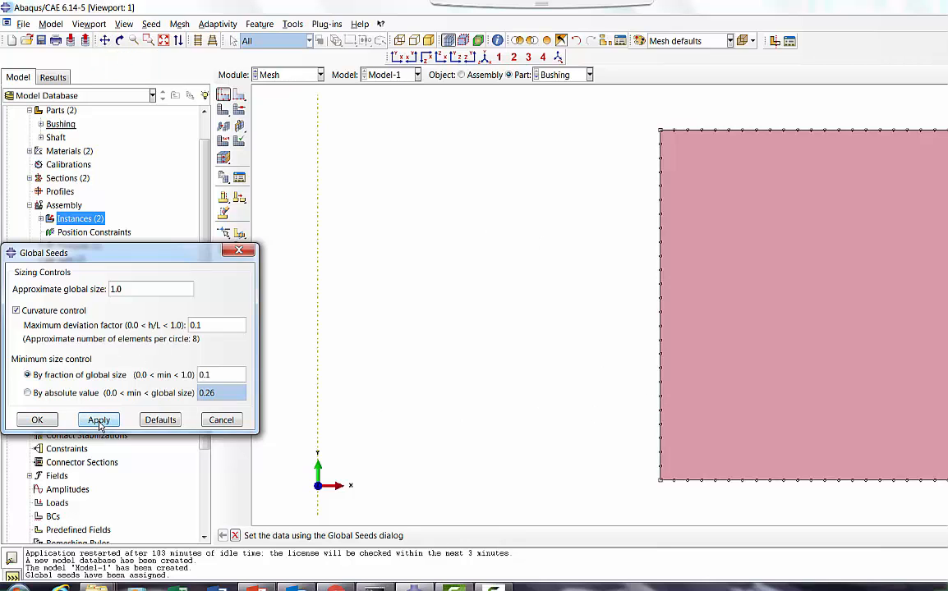
pyautogui.click(37, 419)
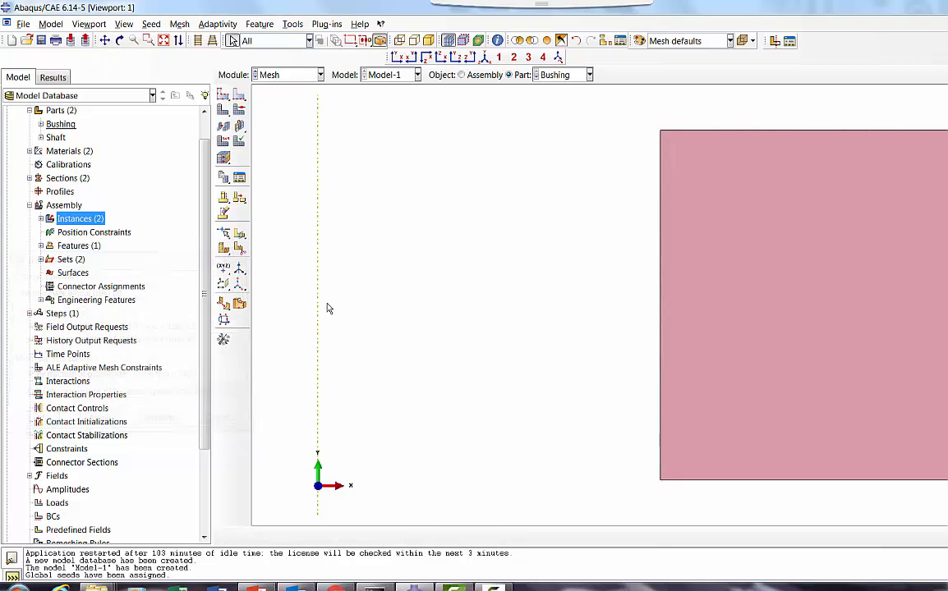
# Step: Generate the mesh on the bushing part
pyautogui.click(104, 41)
pyautogui.moveTo(720, 286); pyautogui.dragTo(550, 273)
pyautogui.click(222, 111)
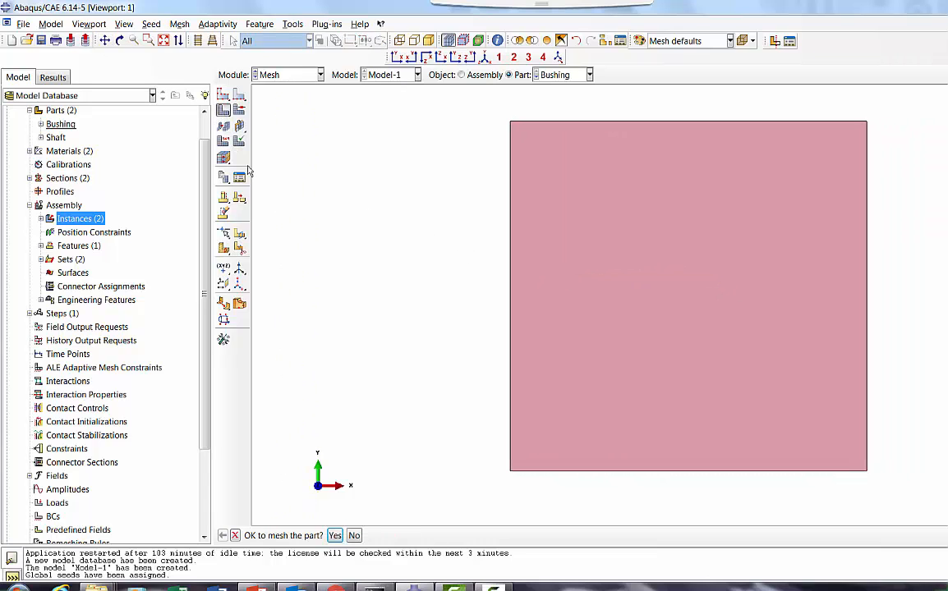
pyautogui.click(334, 536)
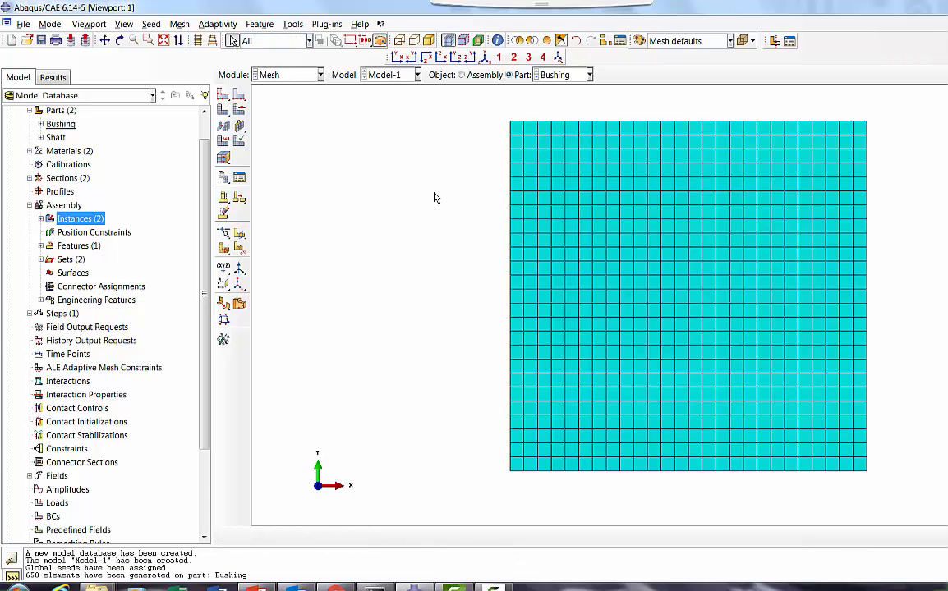
# Step: Set the mesh controls of both shaft regions to free quad-dominated meshing with the medial axis algorithm
pyautogui.click(565, 75)
pyautogui.click(554, 103)
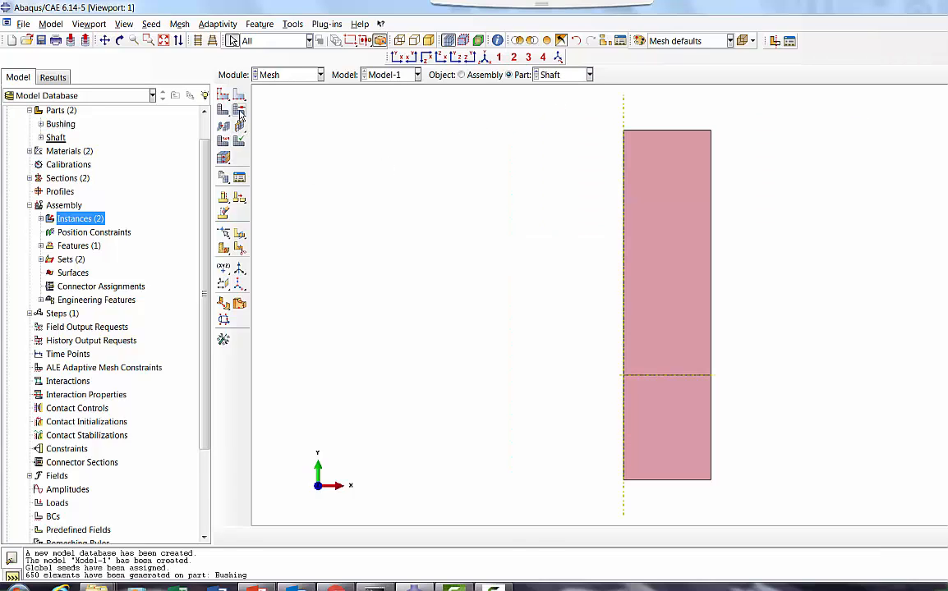
pyautogui.click(223, 142)
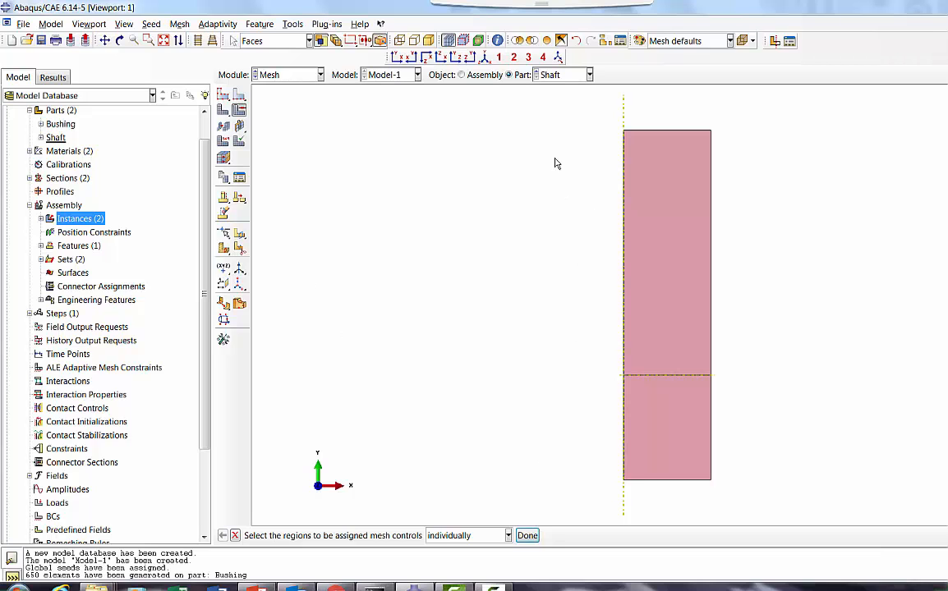
pyautogui.moveTo(555, 163); pyautogui.dragTo(780, 503)
pyautogui.click(527, 535)
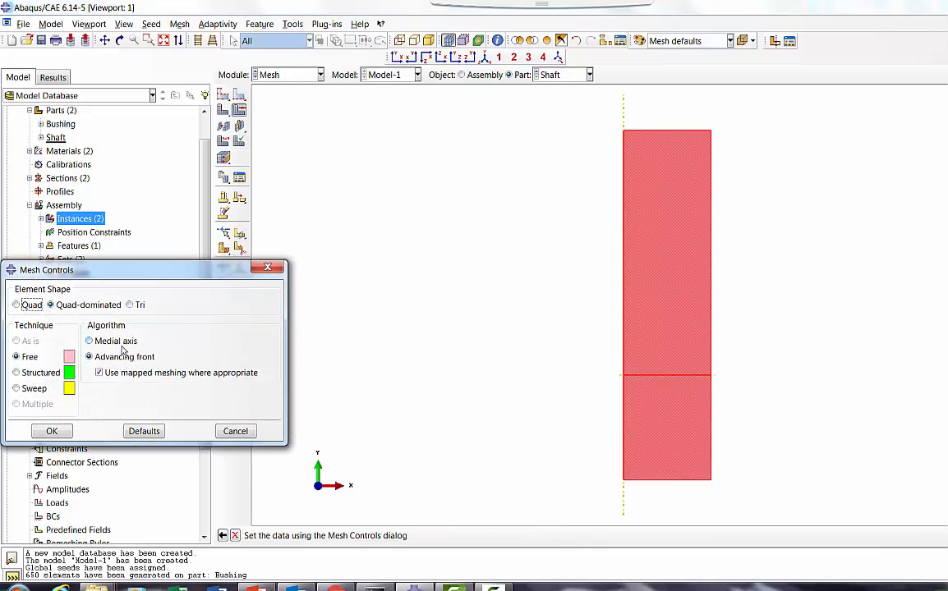
pyautogui.click(90, 341)
pyautogui.click(51, 432)
# Step: Seed the shaft part with an approximate global size of 1.2 and generate its mesh
pyautogui.click(238, 96)
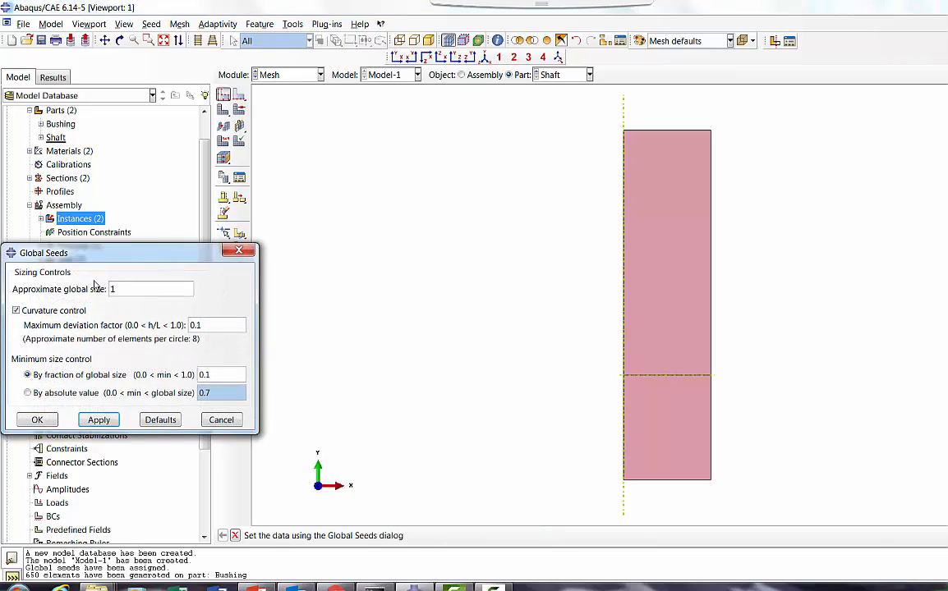
pyautogui.click(99, 420)
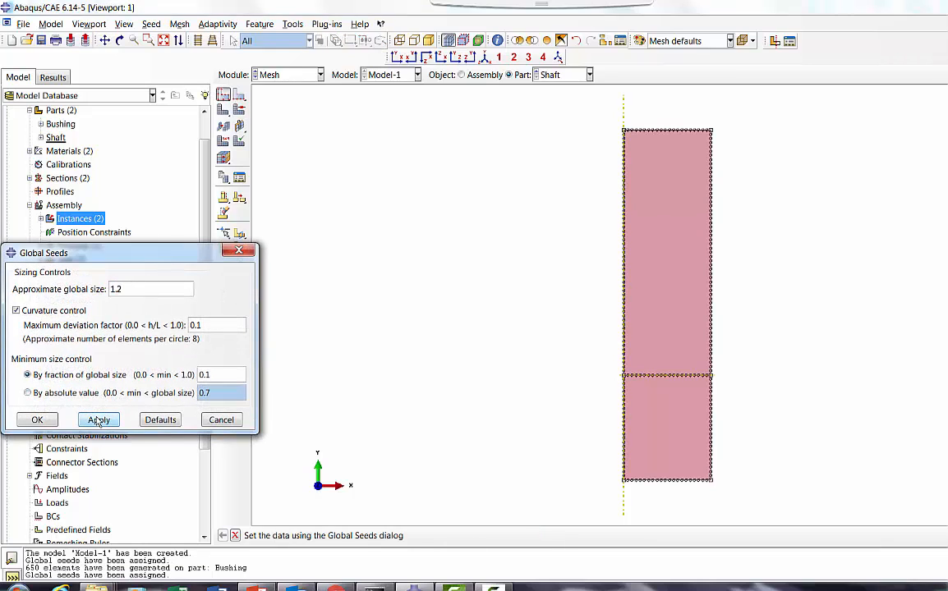
pyautogui.click(36, 422)
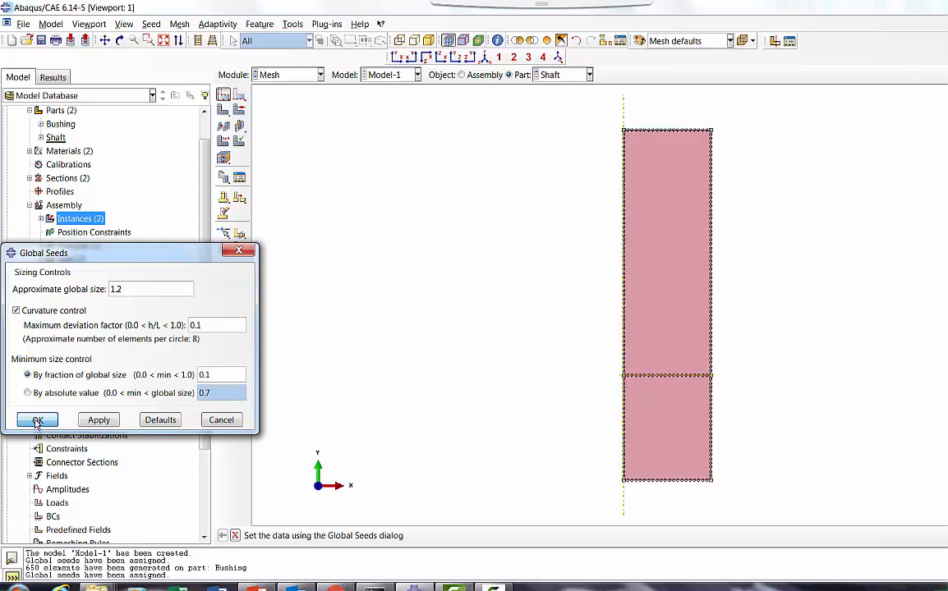
pyautogui.click(223, 110)
pyautogui.click(333, 535)
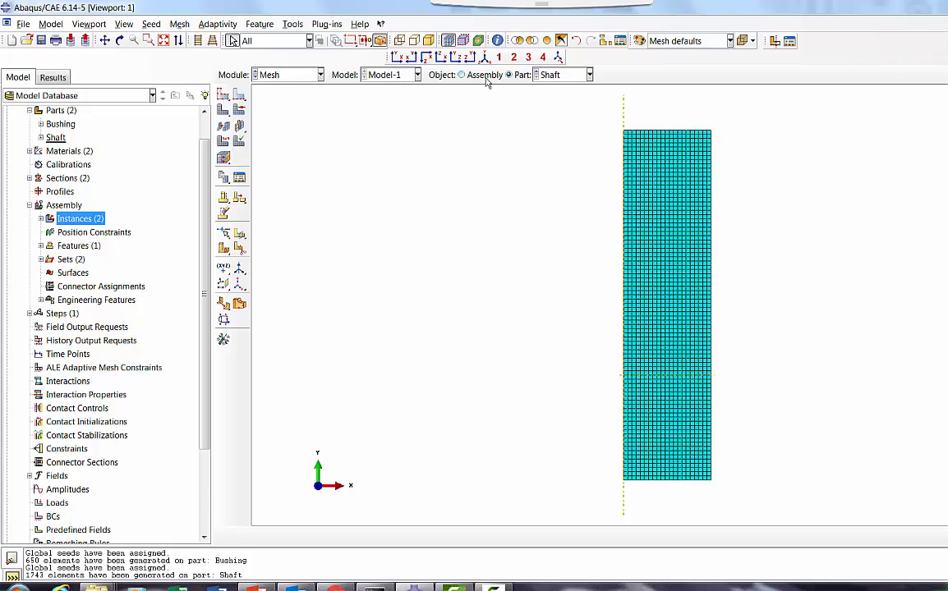
# Step: Display the meshed assembly color-coded by part instances and inspect the mesh where shaft and bushing meet
pyautogui.click(460, 75)
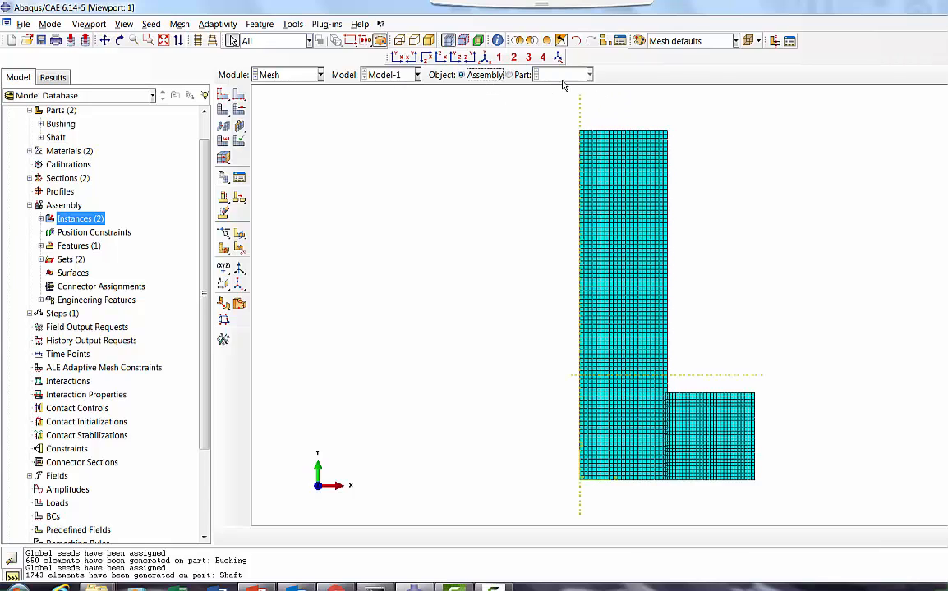
pyautogui.click(649, 42)
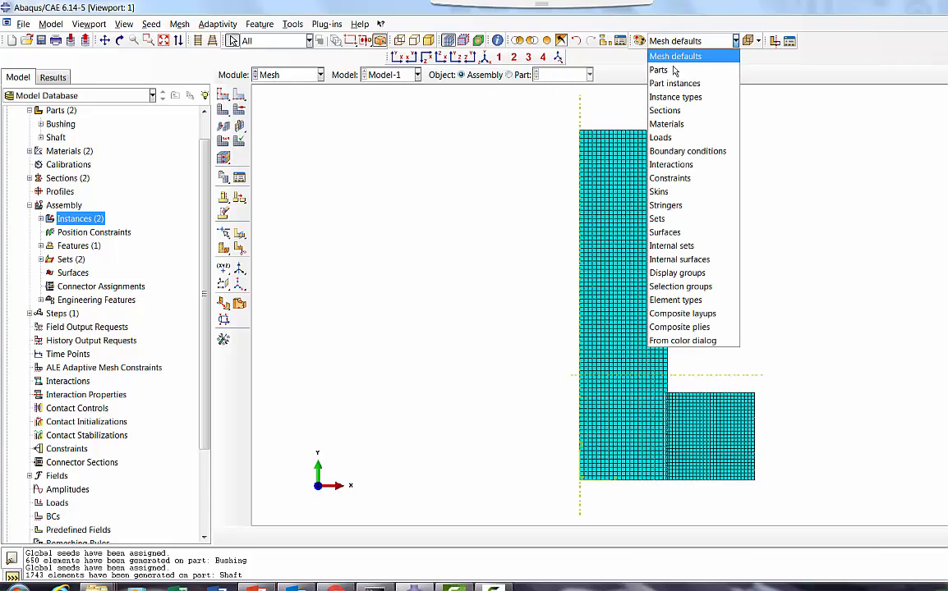
pyautogui.click(671, 85)
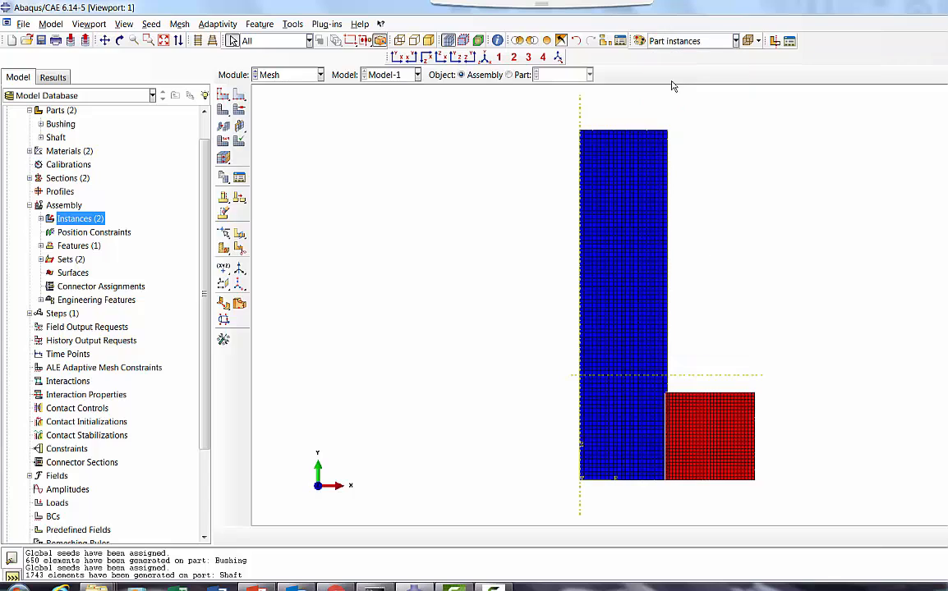
pyautogui.click(148, 40)
pyautogui.moveTo(563, 358); pyautogui.dragTo(837, 490)
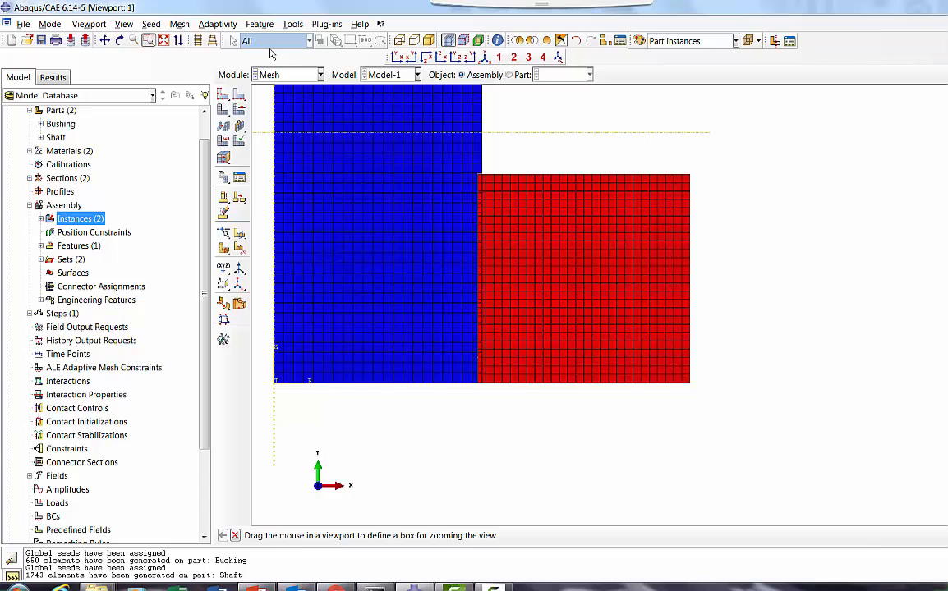
pyautogui.click(105, 41)
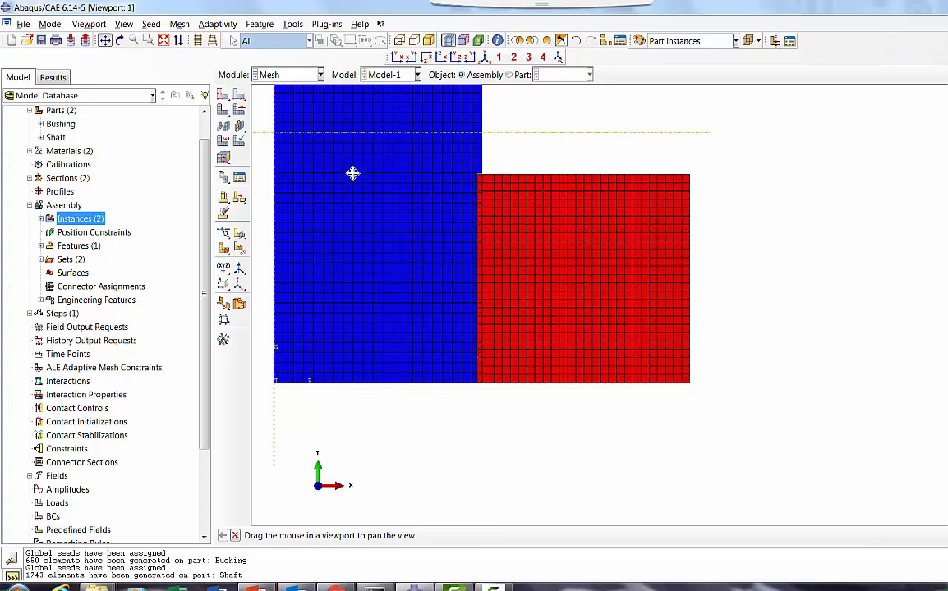
pyautogui.click(164, 41)
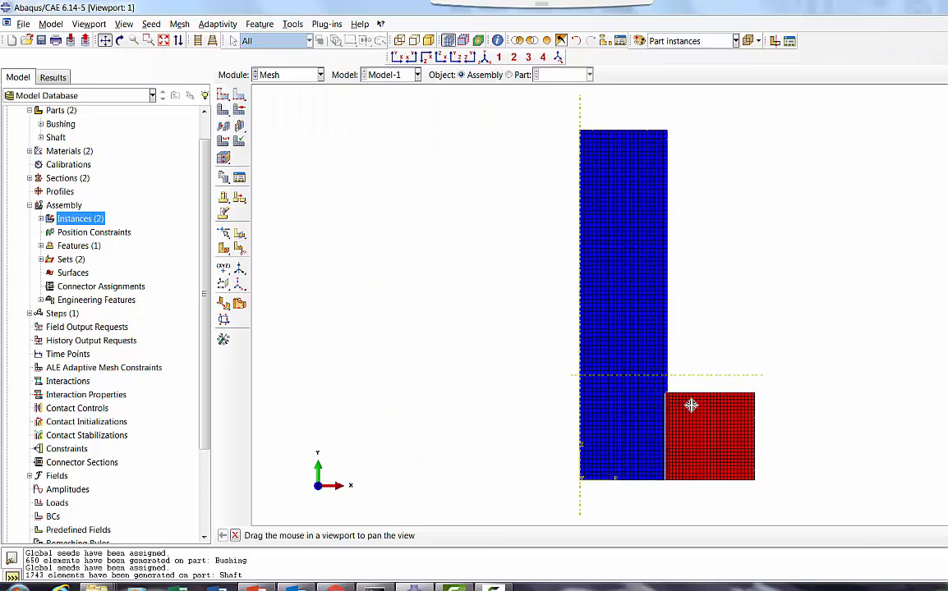
# Step: Create a geometry surface named Master on the shaft part's outer edge below the partition line
pyautogui.scroll(2, 184, 205)
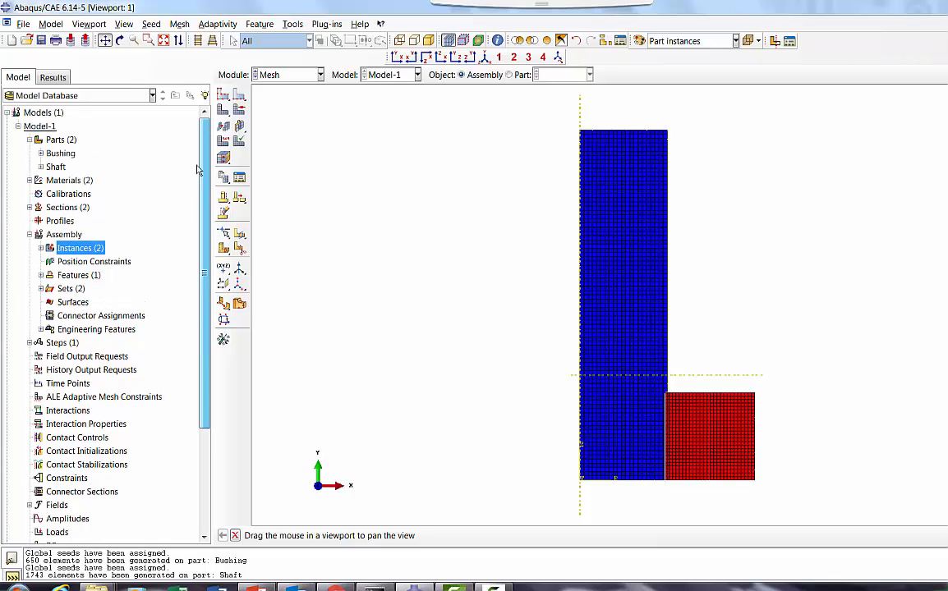
pyautogui.click(41, 167)
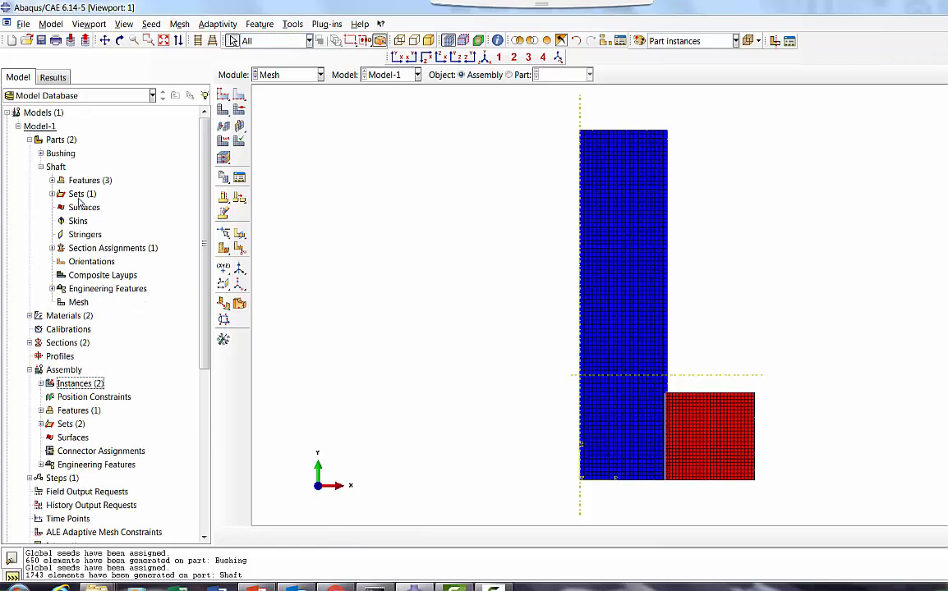
pyautogui.click(83, 207)
pyautogui.rightClick(83, 207)
pyautogui.click(100, 227)
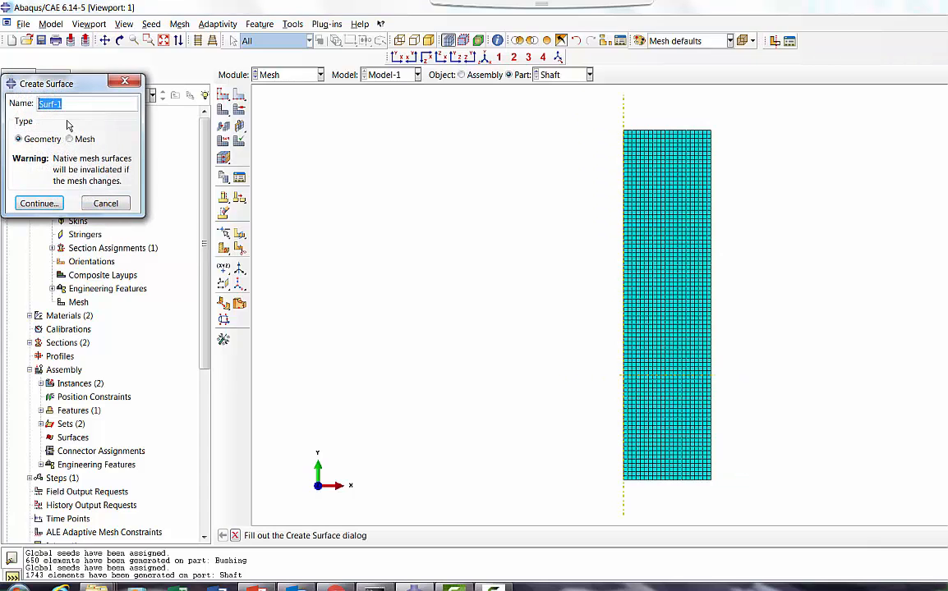
pyautogui.write('Master')
pyautogui.click(39, 203)
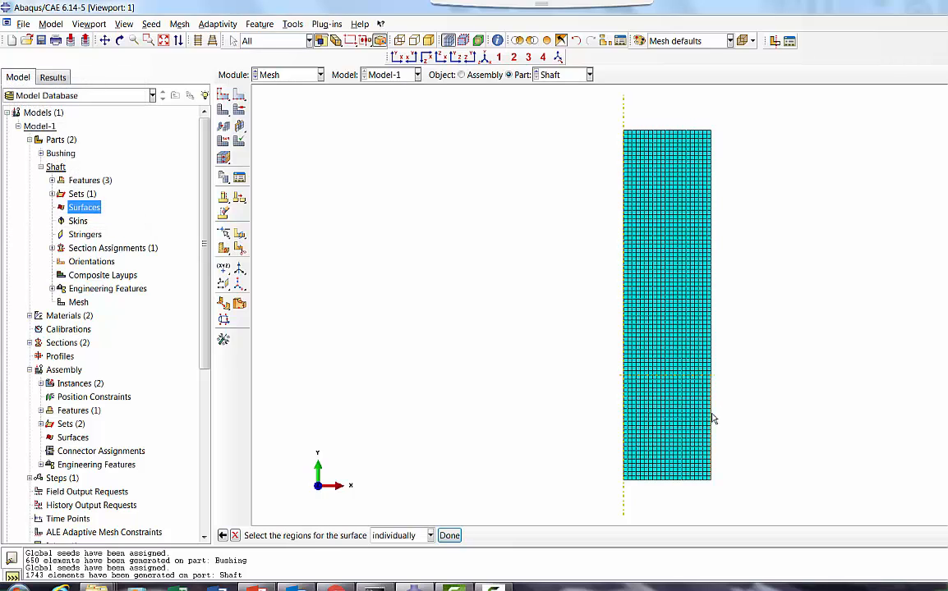
pyautogui.click(450, 535)
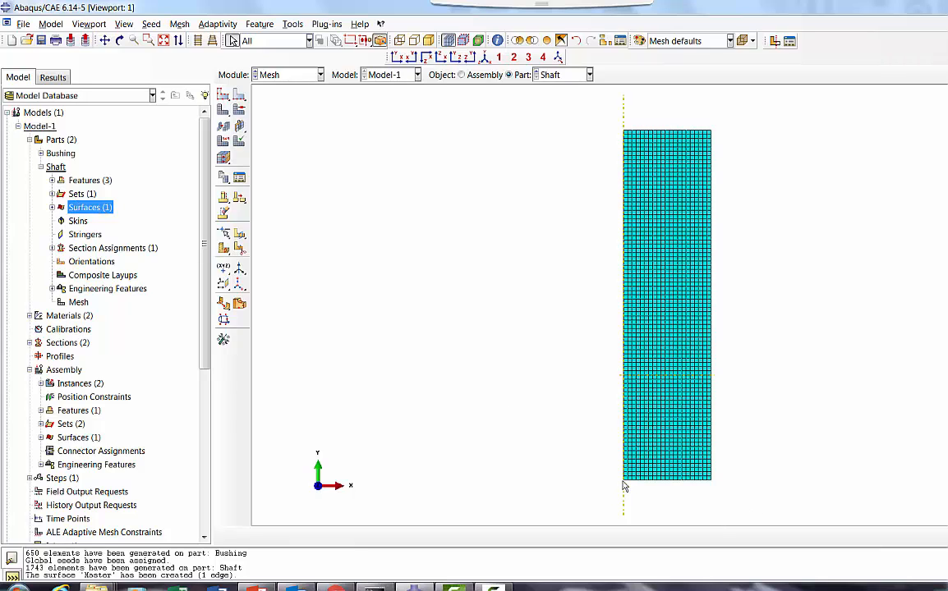
# Step: Create a node set named Y_Sym_Shaft containing the nodes along the shaft part's bottom edge
pyautogui.click(82, 194)
pyautogui.rightClick(82, 195)
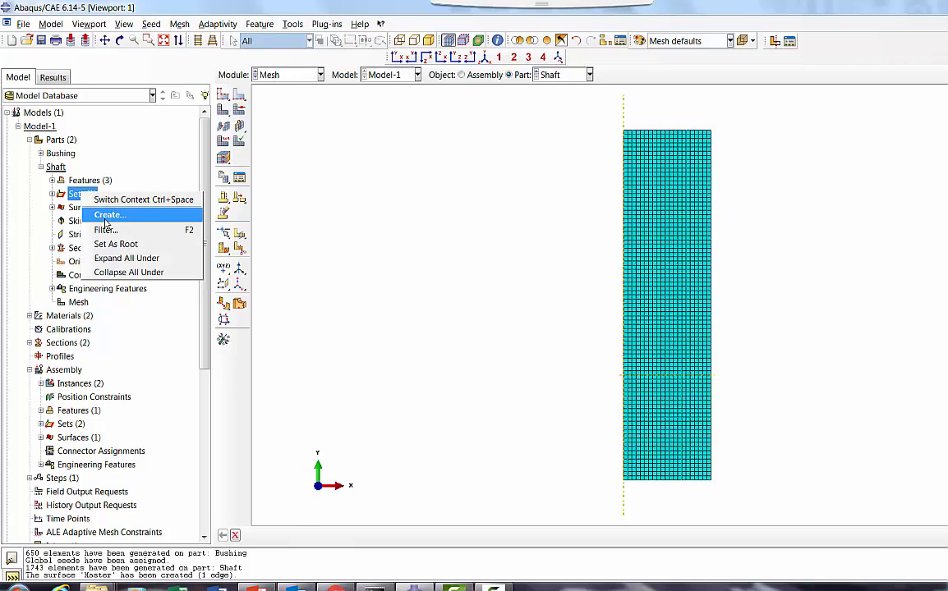
pyautogui.click(105, 211)
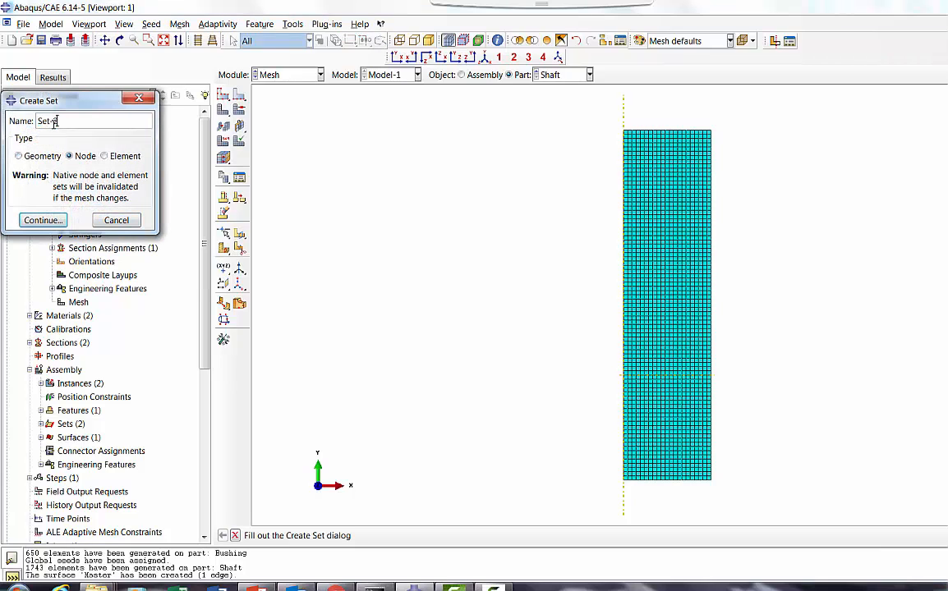
pyautogui.moveTo(49, 120); pyautogui.dragTo(5, 120)
pyautogui.write('Y_Sym_Shaft')
pyautogui.click(45, 220)
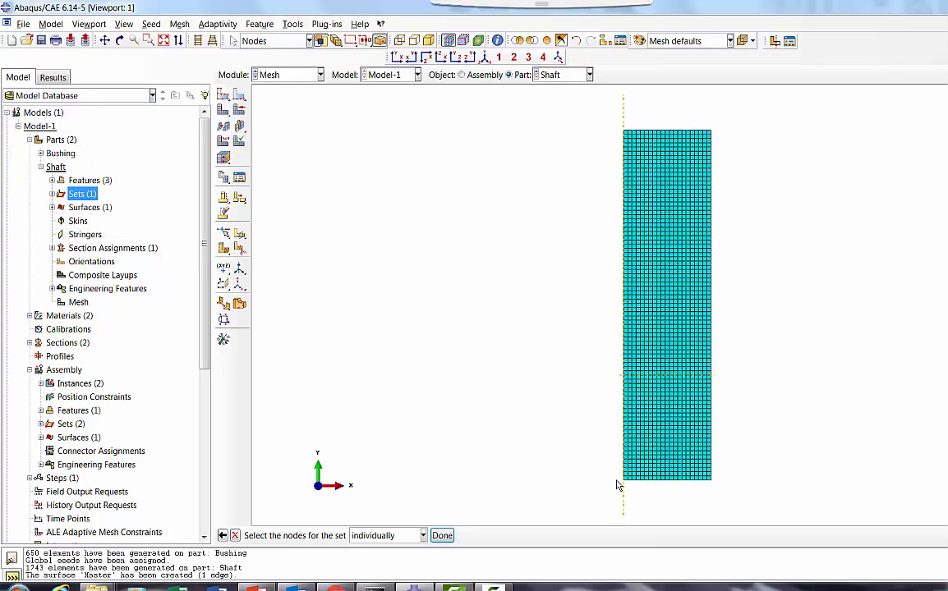
pyautogui.moveTo(619, 485); pyautogui.dragTo(763, 505)
pyautogui.moveTo(619, 479); pyautogui.dragTo(764, 512)
pyautogui.click(441, 535)
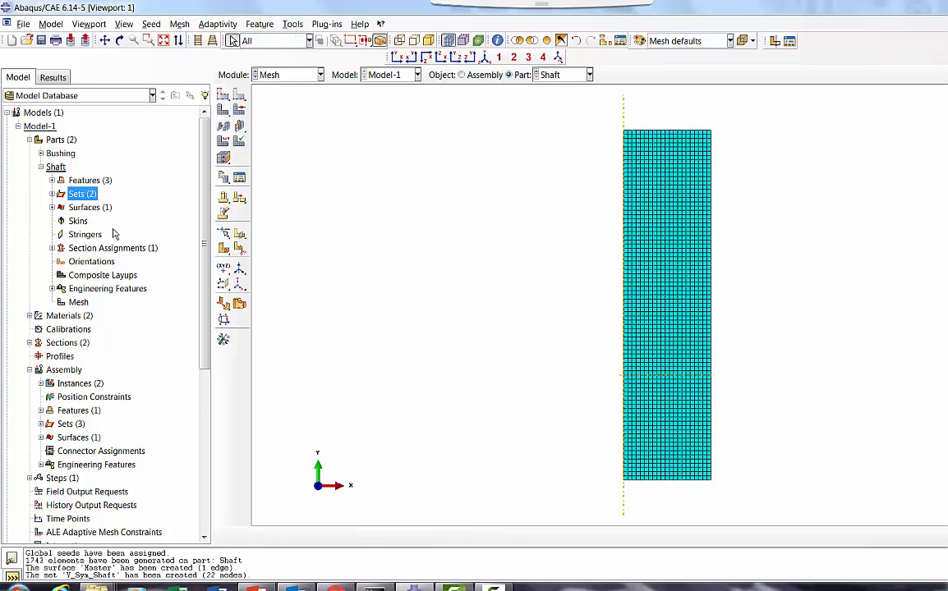
# Step: Create a geometry surface named Slave on the bushing part's inner vertical edge
pyautogui.click(41, 167)
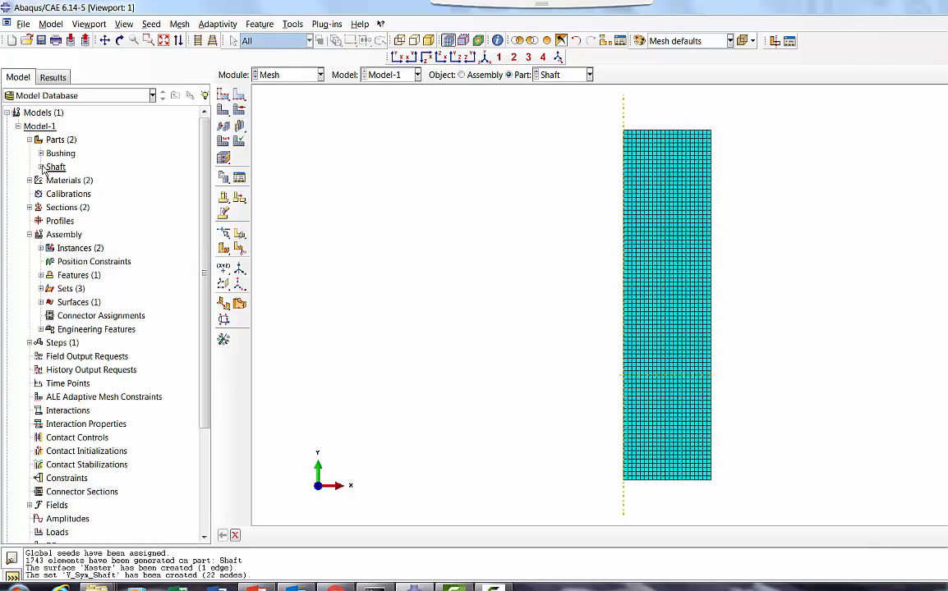
pyautogui.click(40, 154)
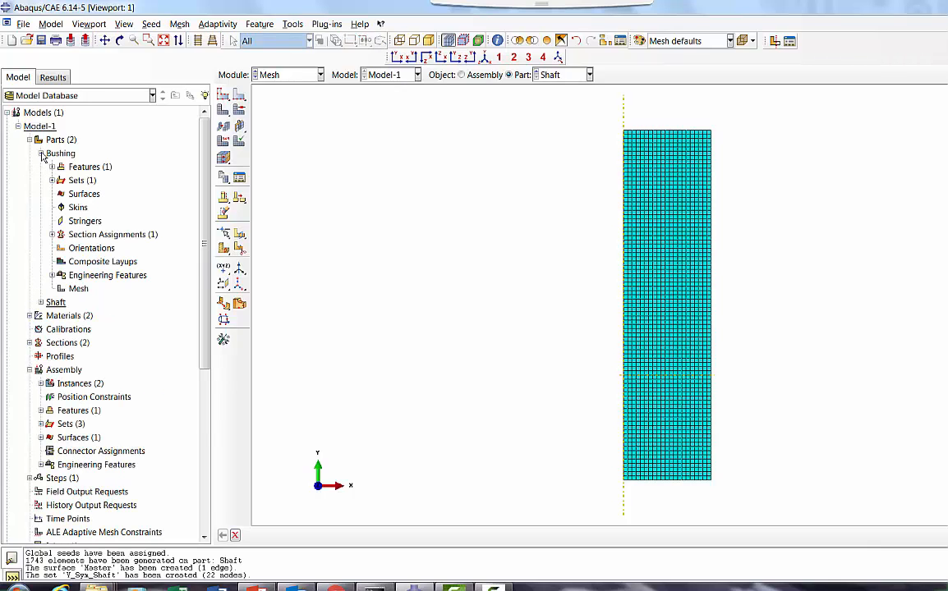
pyautogui.click(73, 195)
pyautogui.rightClick(73, 201)
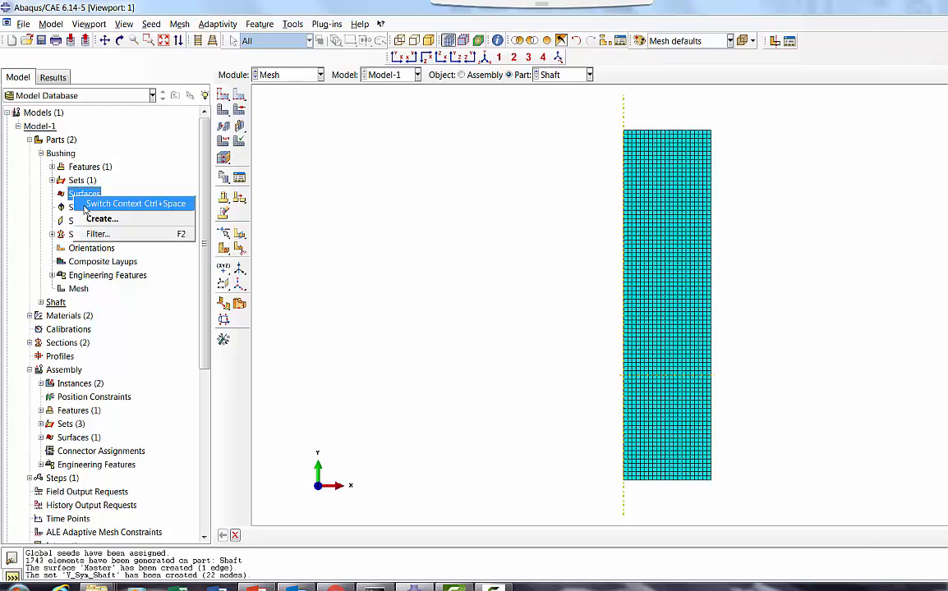
pyautogui.click(86, 215)
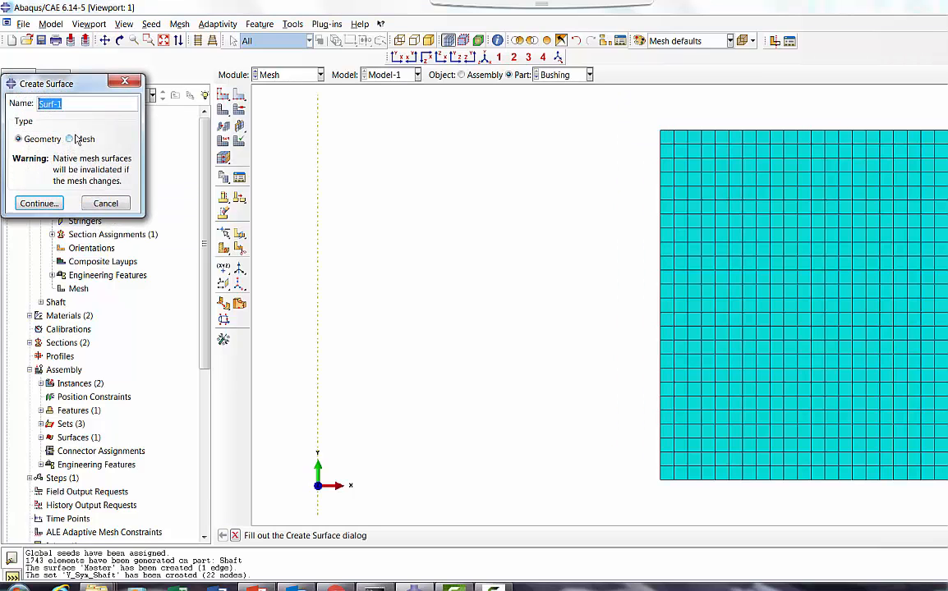
pyautogui.write('Sl')
pyautogui.press('BackSpace')
pyautogui.press('BackSpace')
pyautogui.click(38, 203)
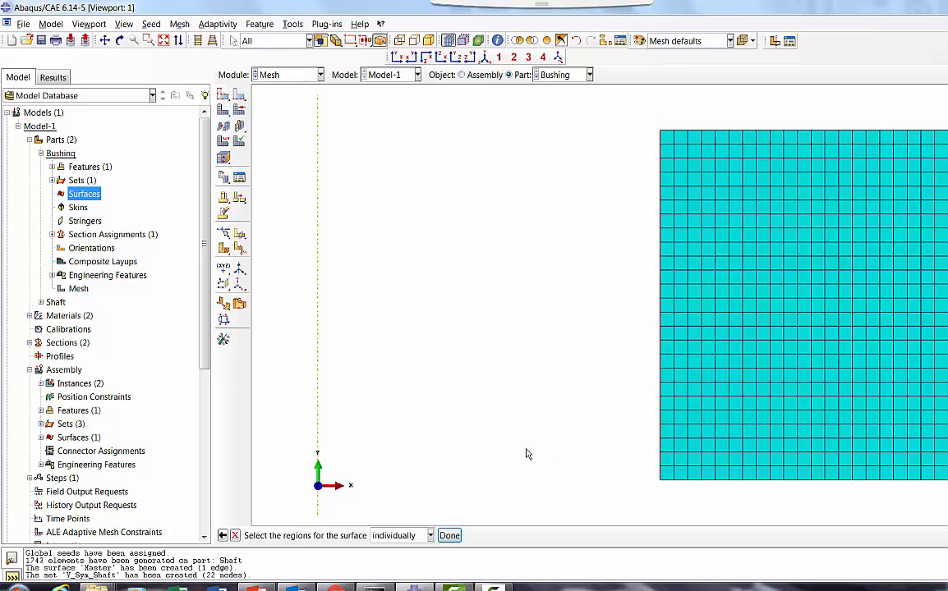
pyautogui.click(449, 536)
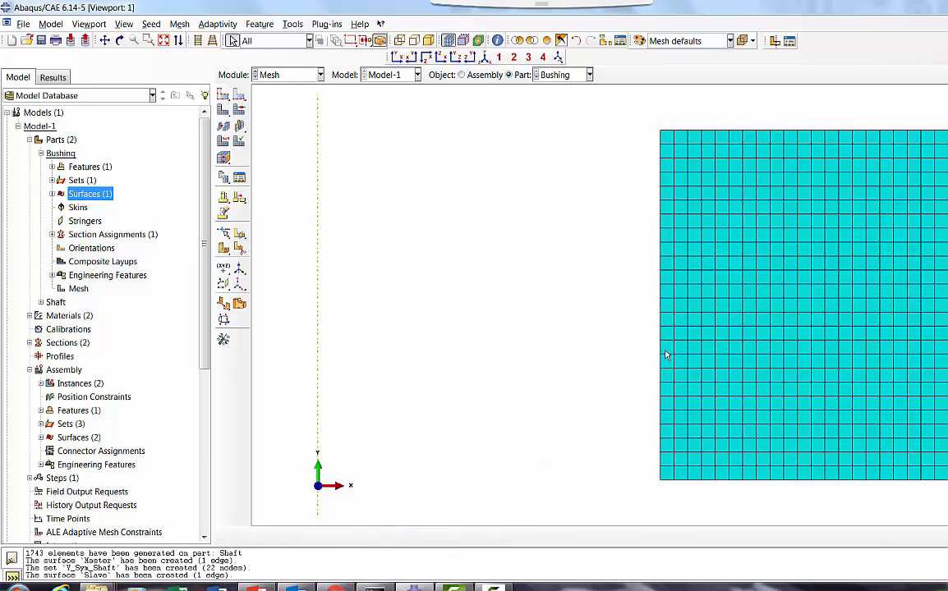
pyautogui.click(52, 180)
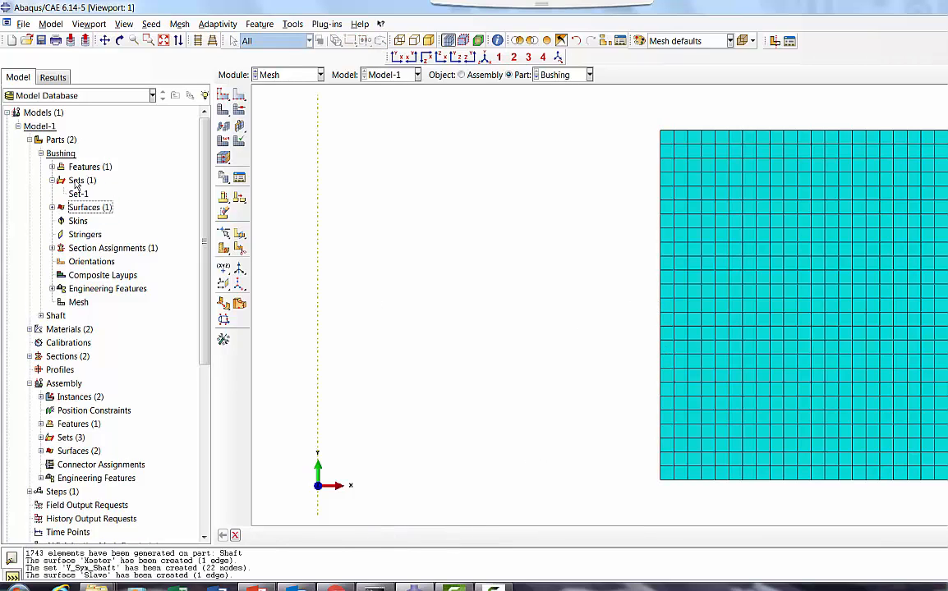
pyautogui.click(78, 180)
pyautogui.rightClick(74, 184)
pyautogui.click(104, 203)
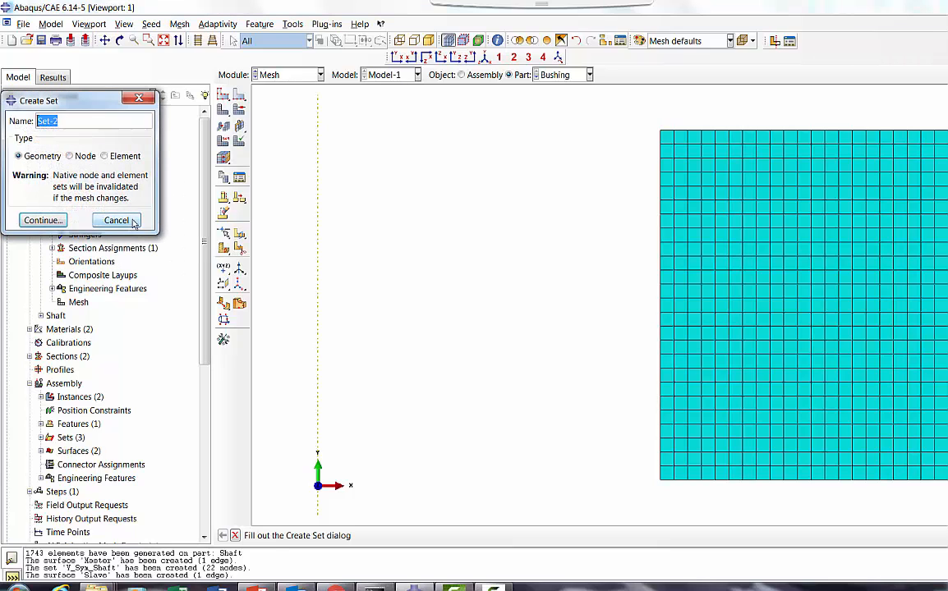
pyautogui.click(70, 156)
pyautogui.moveTo(62, 122); pyautogui.dragTo(4, 123)
pyautogui.write('Bushing_S')
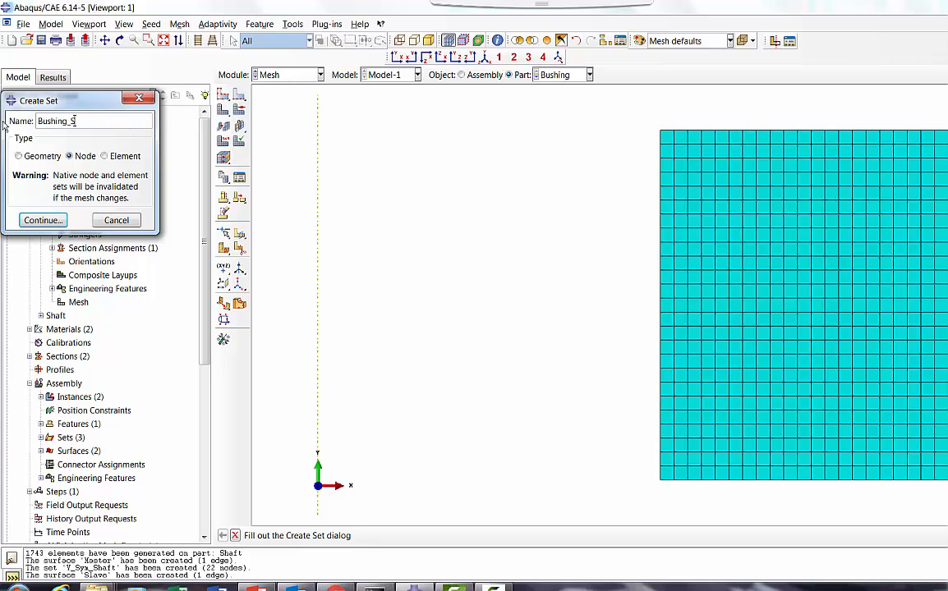
pyautogui.write('ym_Y')
pyautogui.click(43, 220)
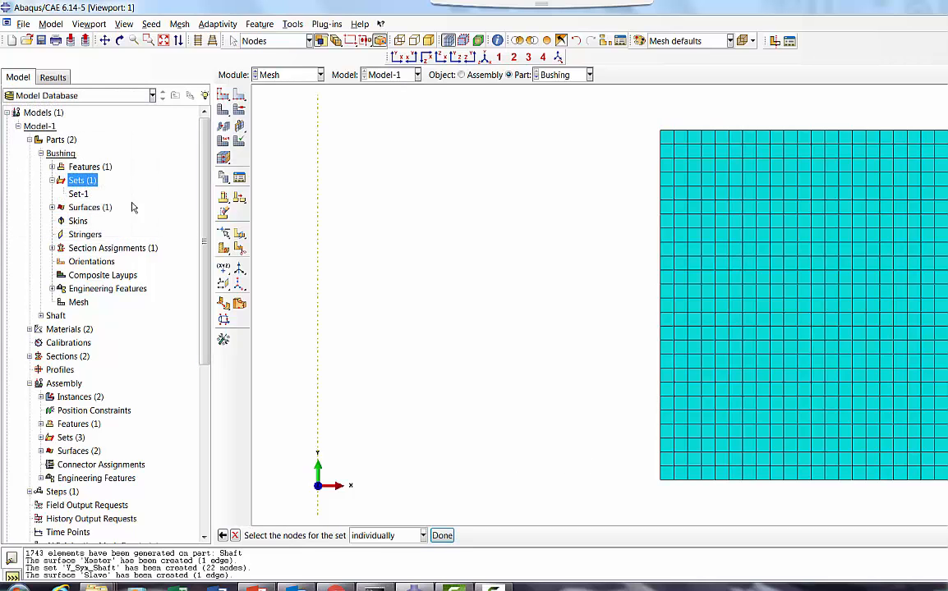
# Step: Create a node set named Bushing_Sym_y containing the nodes along the bushing part's bottom edge
pyautogui.rightClick(74, 176)
pyautogui.click(86, 189)
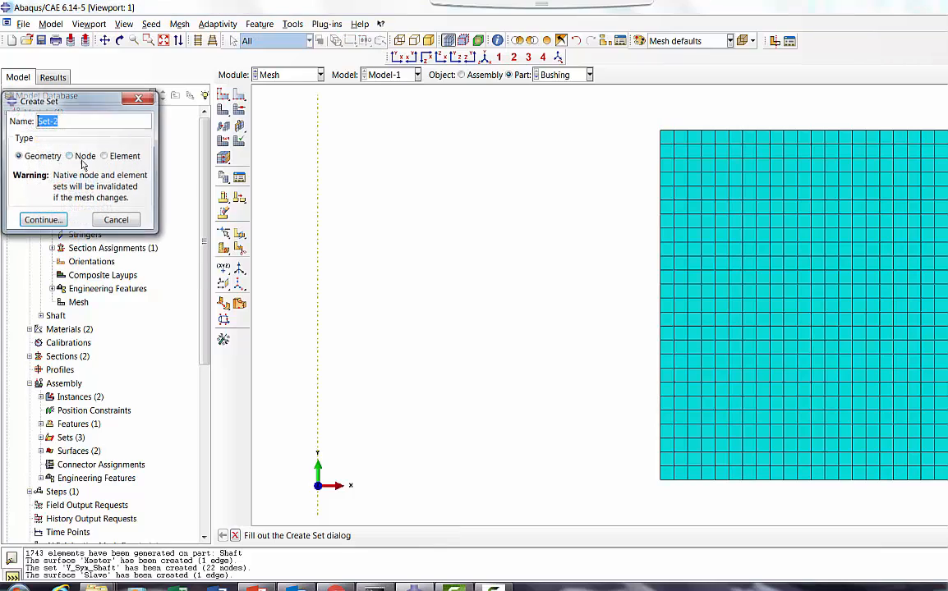
pyautogui.click(70, 156)
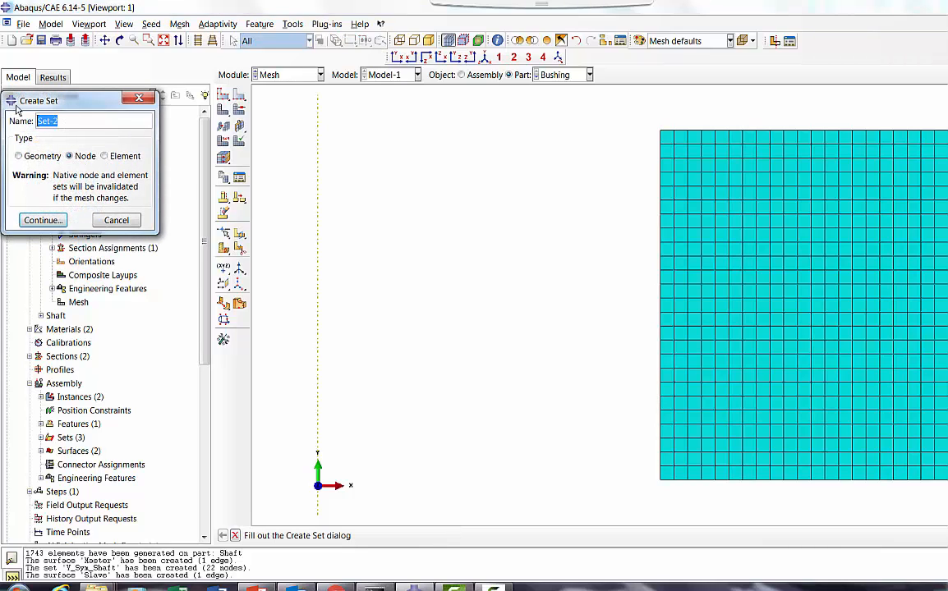
pyautogui.write('bUS')
pyautogui.press('BackSpace')
pyautogui.press('BackSpace')
pyautogui.press('BackSpace')
pyautogui.press('BackSpace')
pyautogui.press('BackSpace')
pyautogui.press('BackSpace')
pyautogui.press('BackSpace')
pyautogui.write('Bushing_Sym_y')
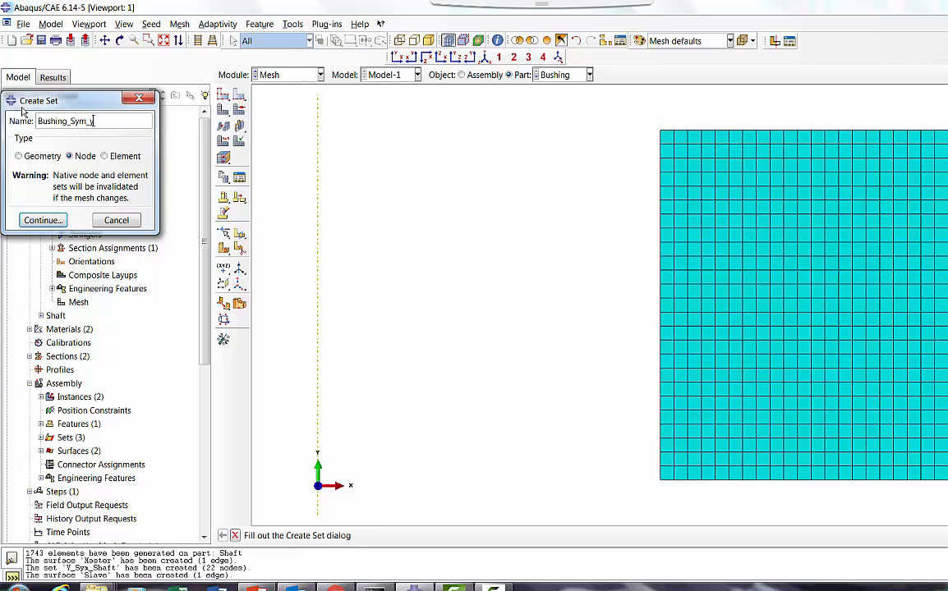
pyautogui.click(45, 221)
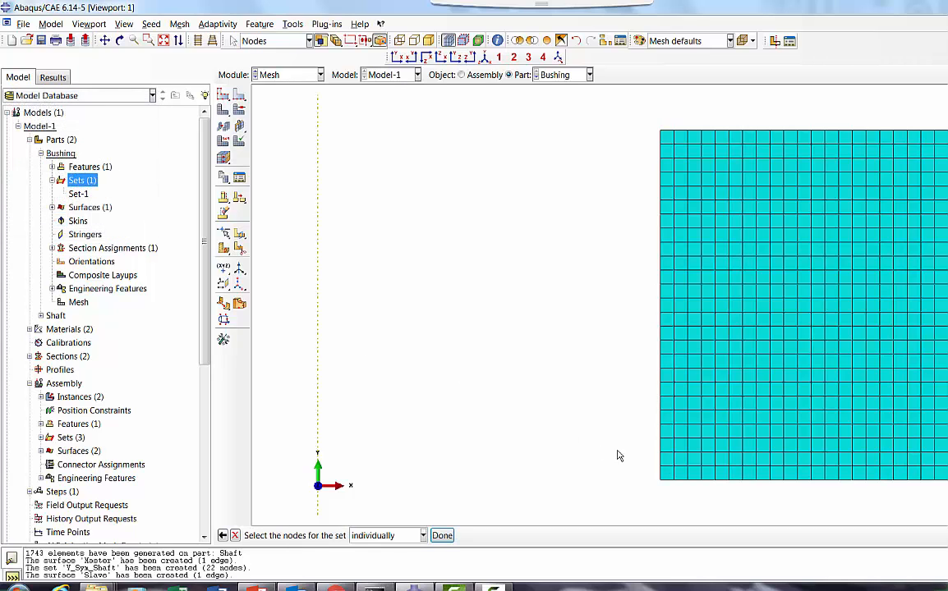
pyautogui.moveTo(649, 481); pyautogui.dragTo(945, 499)
pyautogui.click(441, 535)
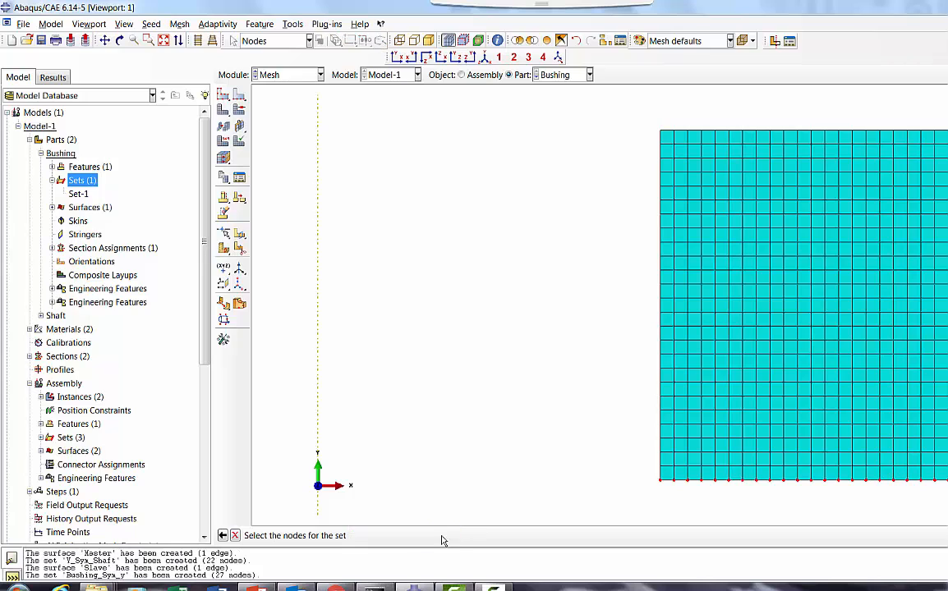
# Step: Display the assembly and view the meshes of the shaft and bushing together
pyautogui.click(271, 75)
pyautogui.click(277, 116)
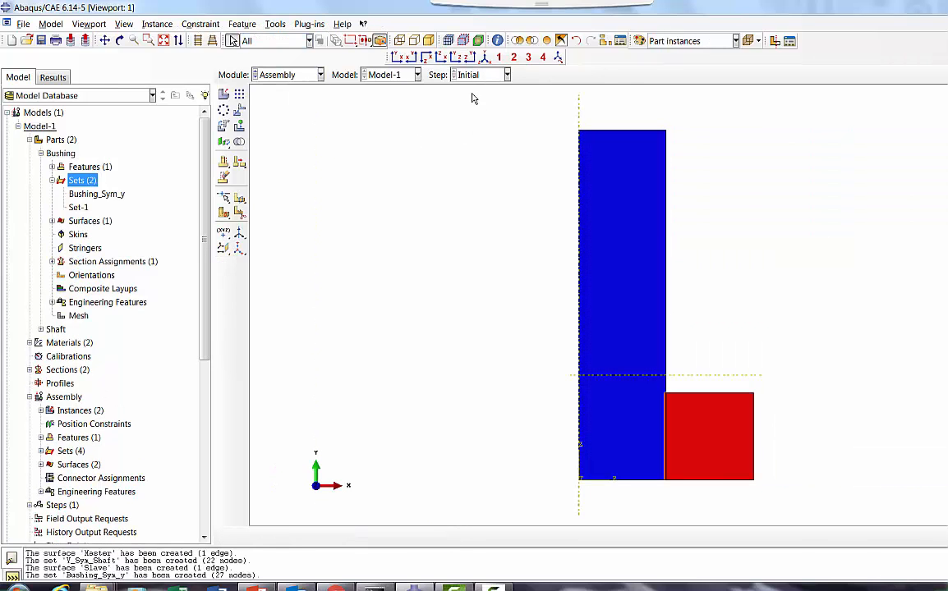
pyautogui.click(289, 75)
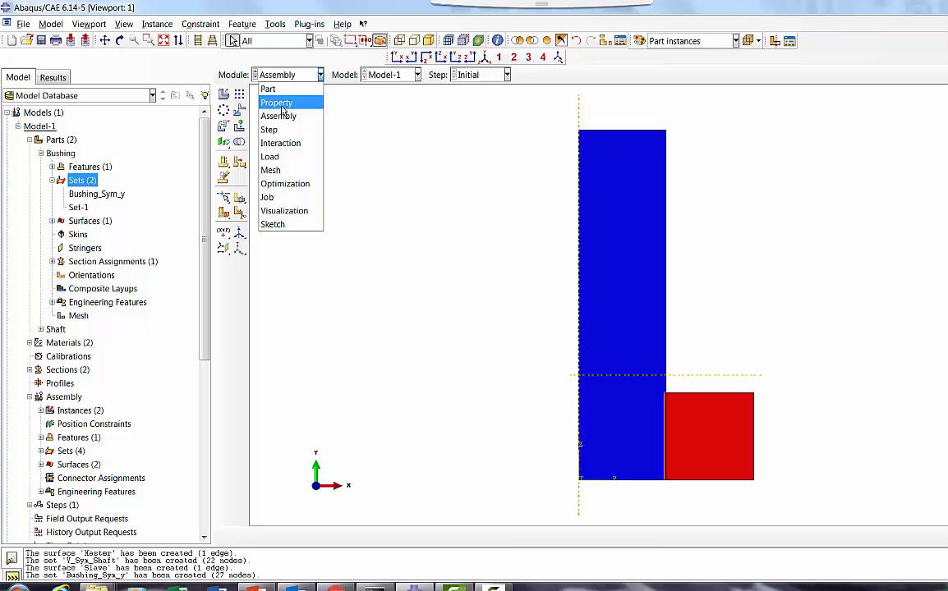
pyautogui.click(284, 171)
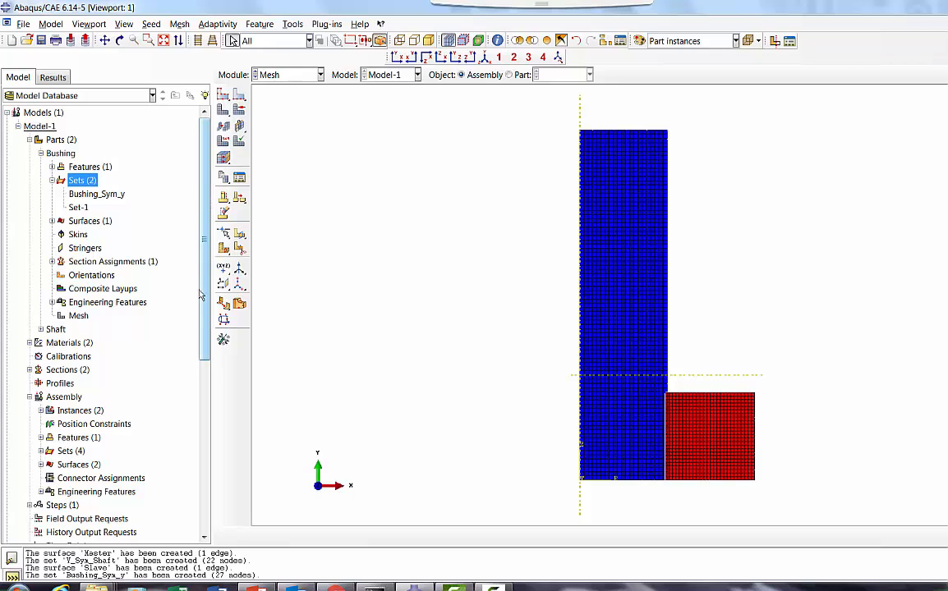
# Step: Create a contact interaction property with tangential behavior using the Penalty friction formulation and a friction coefficient of 0.2
pyautogui.scroll(-3, 193, 296)
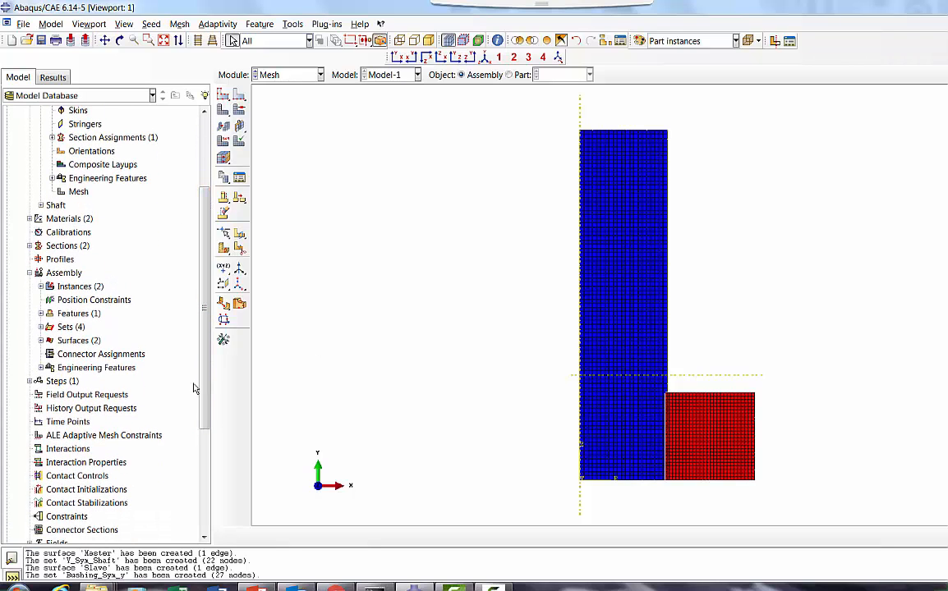
pyautogui.click(86, 462)
pyautogui.rightClick(96, 464)
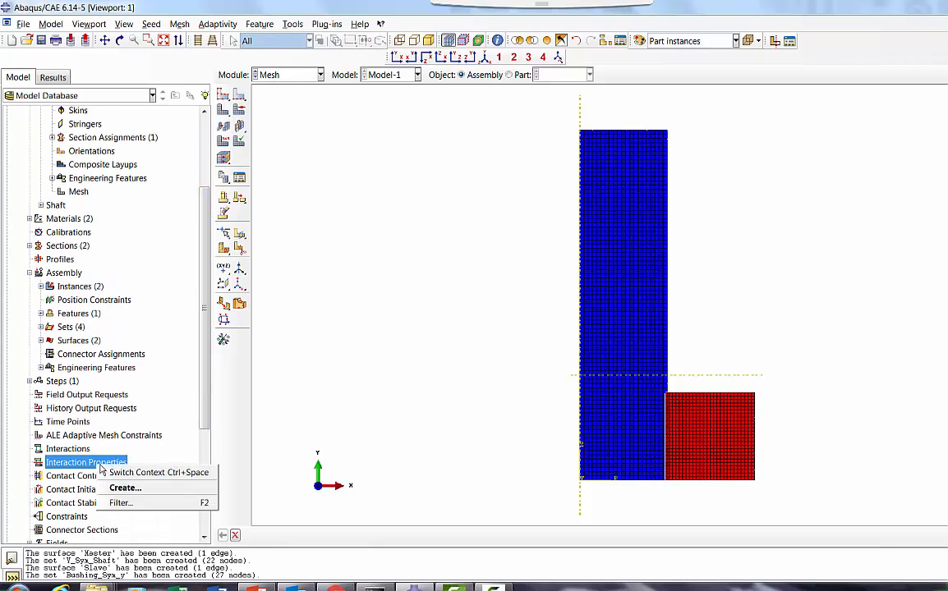
pyautogui.click(123, 489)
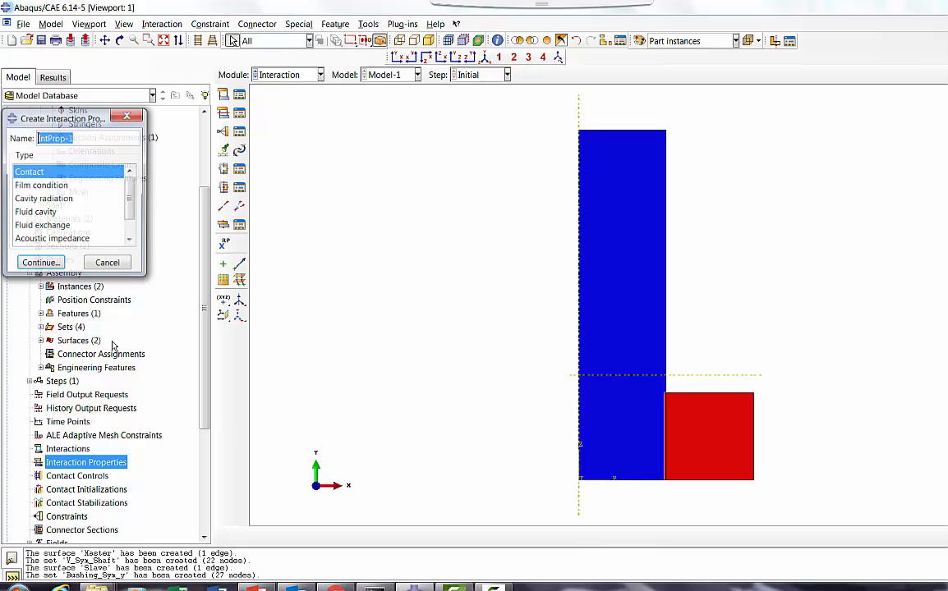
pyautogui.click(41, 263)
pyautogui.click(51, 194)
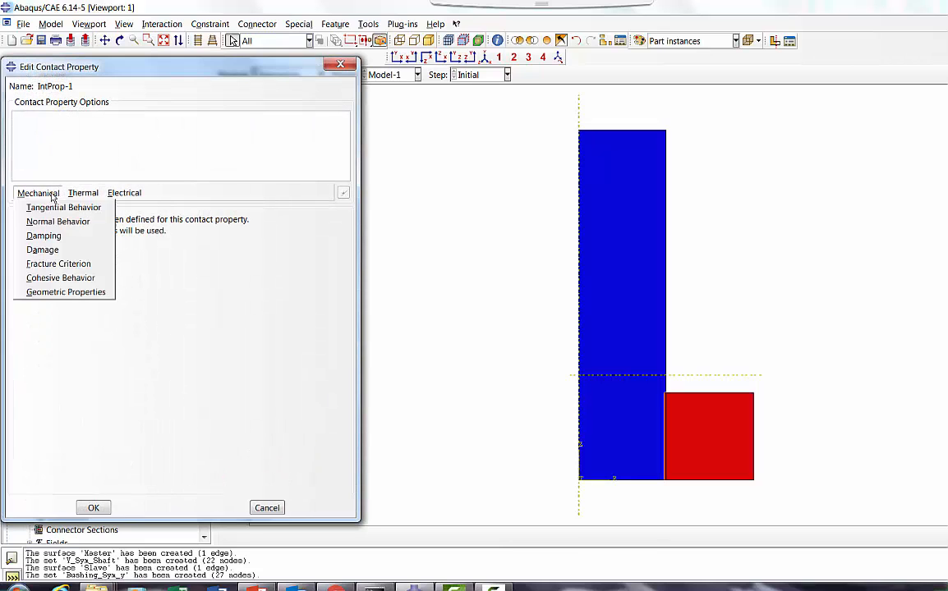
pyautogui.click(61, 207)
pyautogui.click(132, 233)
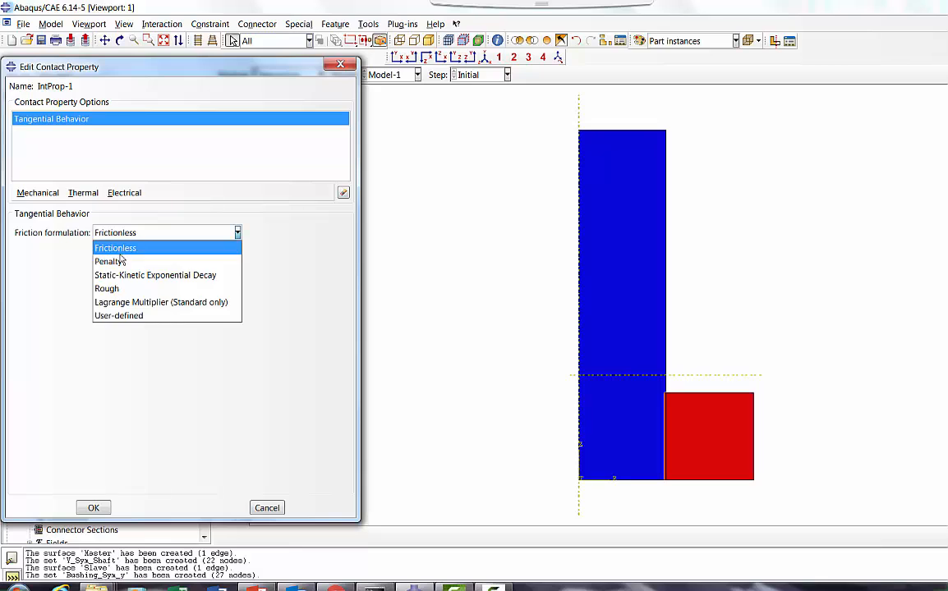
pyautogui.click(115, 261)
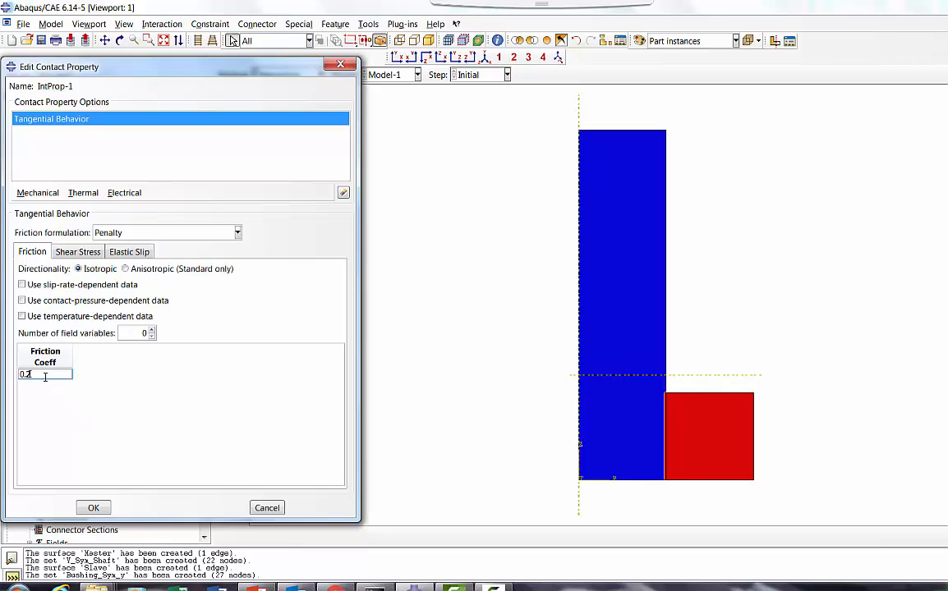
pyautogui.click(94, 506)
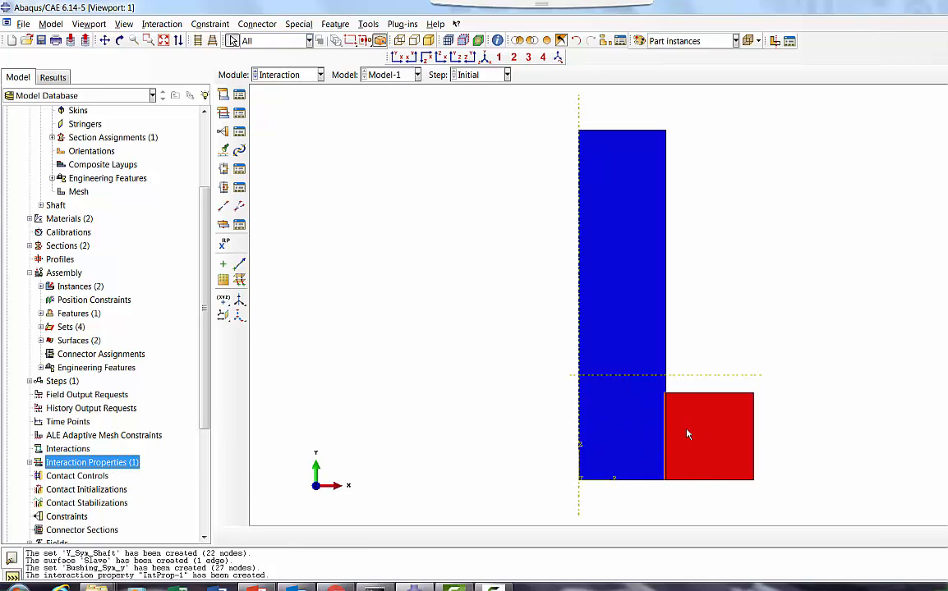
# Step: Start a Surface-to-surface contact (Standard) interaction named Contact in the Initial step
pyautogui.click(69, 449)
pyautogui.rightClick(72, 450)
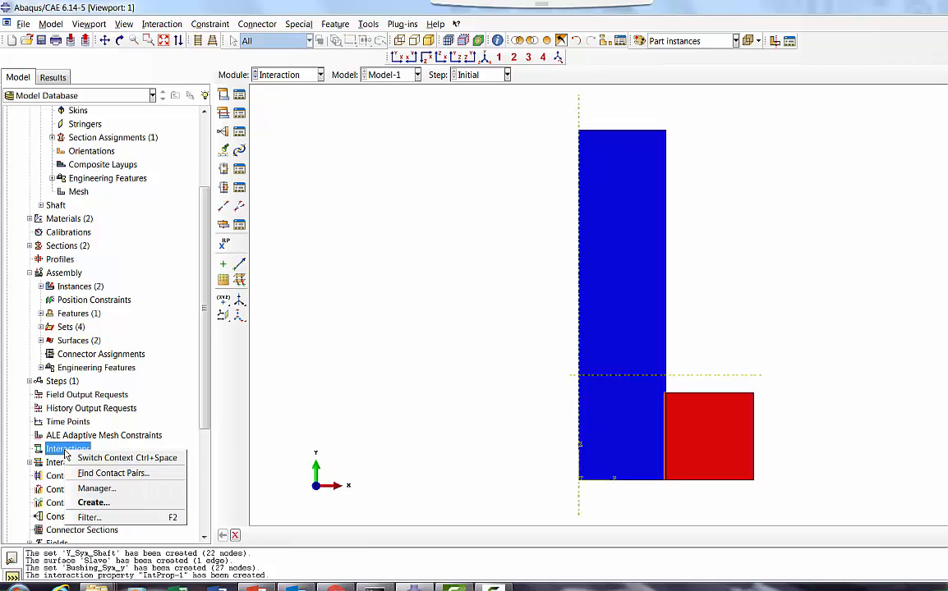
pyautogui.click(96, 503)
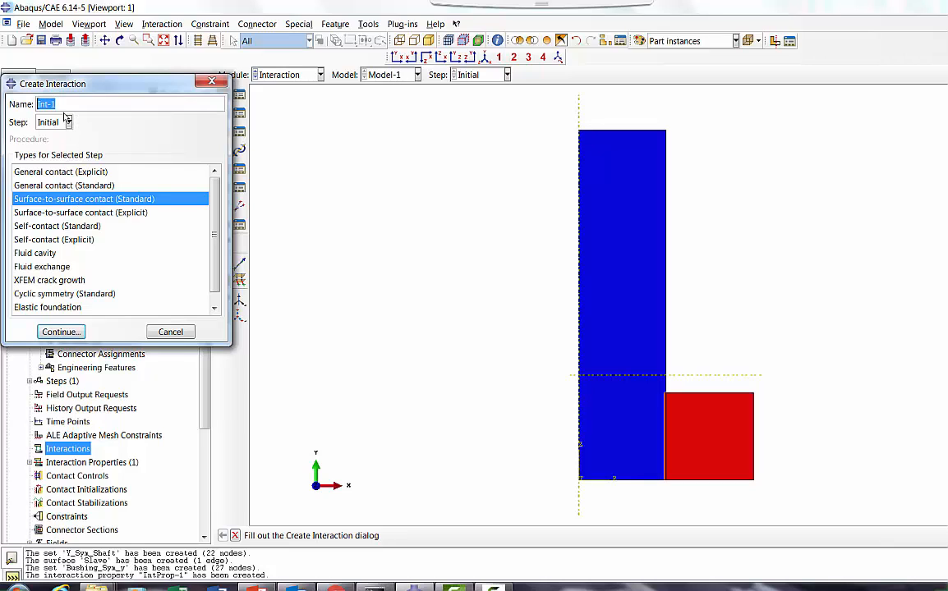
pyautogui.write('COnt')
pyautogui.press('BackSpace')
pyautogui.press('BackSpace')
pyautogui.press('BackSpace')
pyautogui.click(61, 332)
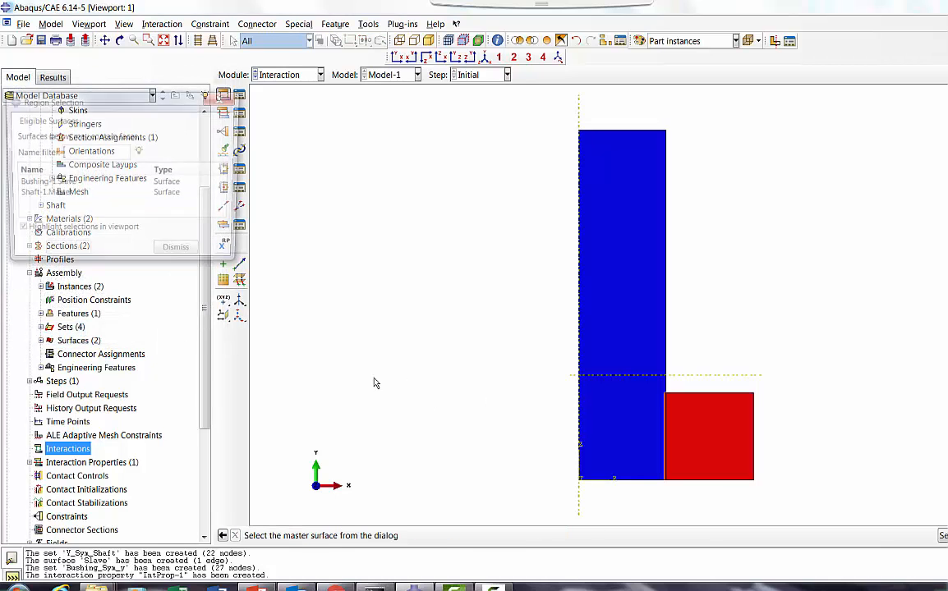
# Step: Assign Shaft-1.Master as the master surface and Bushing-1.Slave as the slave surface, and complete the interaction with IntProp-1
pyautogui.click(46, 195)
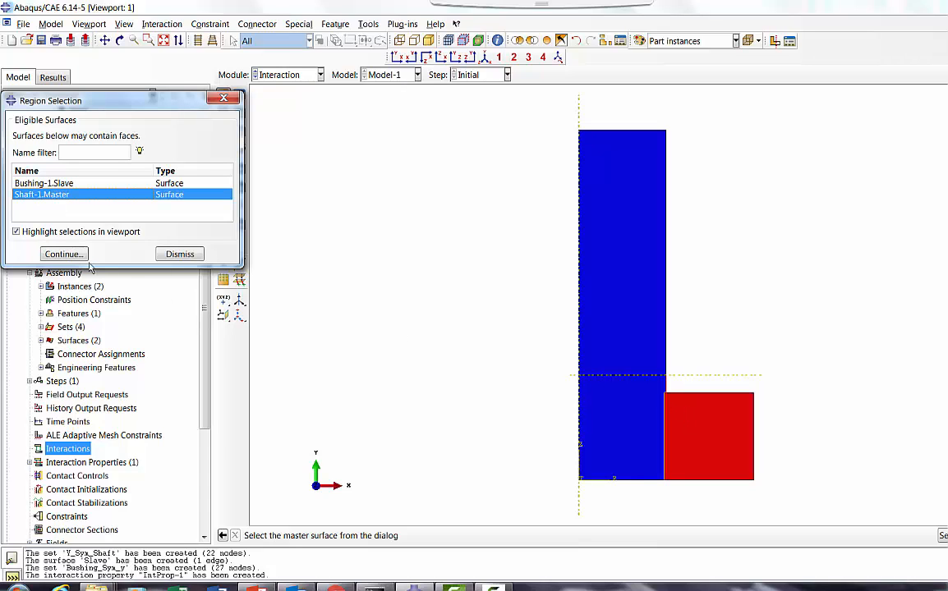
pyautogui.click(64, 254)
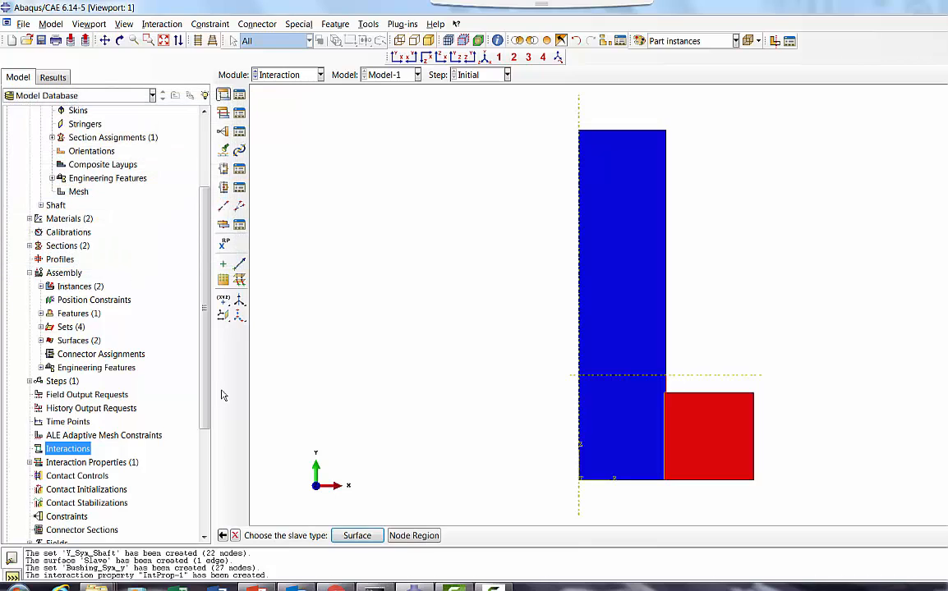
pyautogui.click(364, 536)
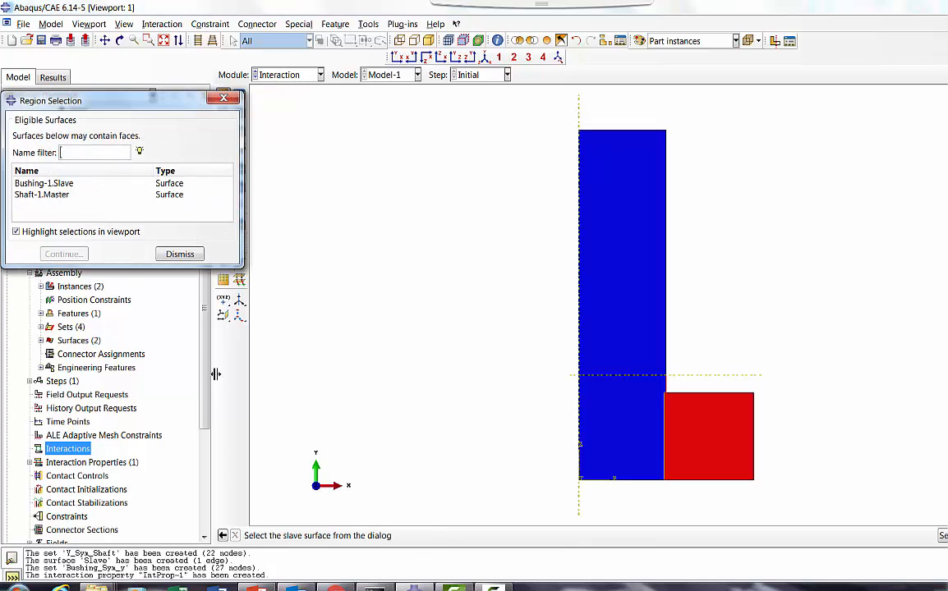
pyautogui.click(40, 183)
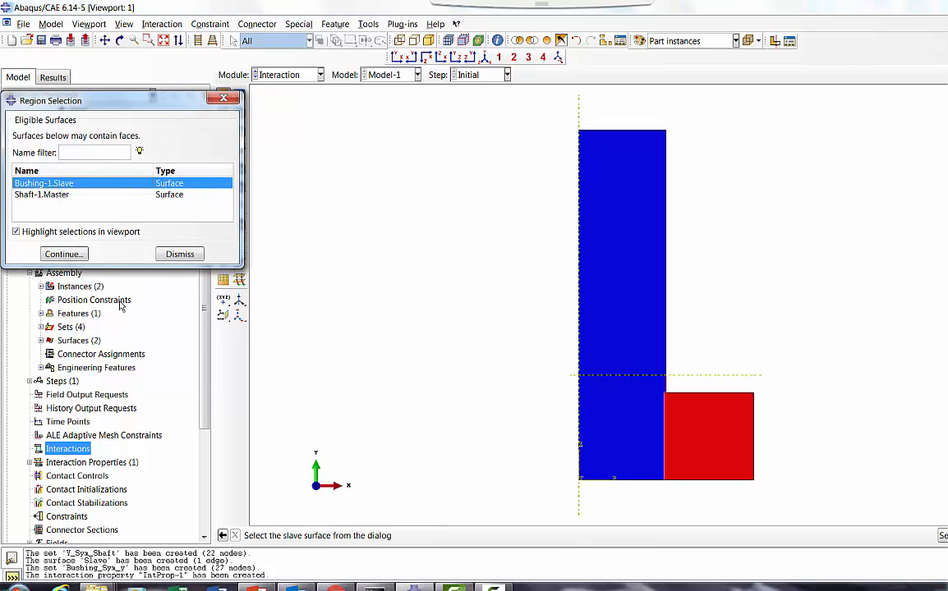
pyautogui.click(75, 256)
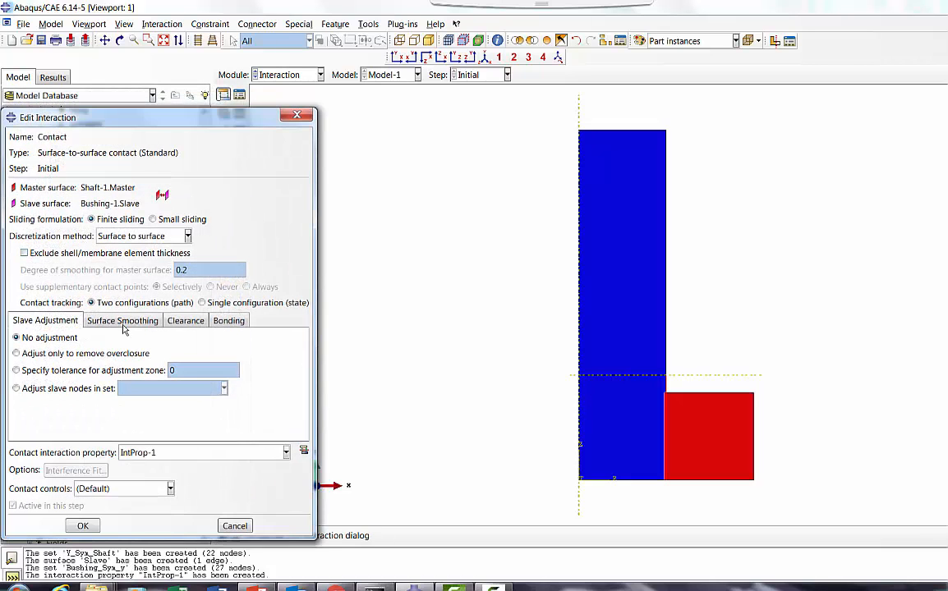
pyautogui.click(85, 525)
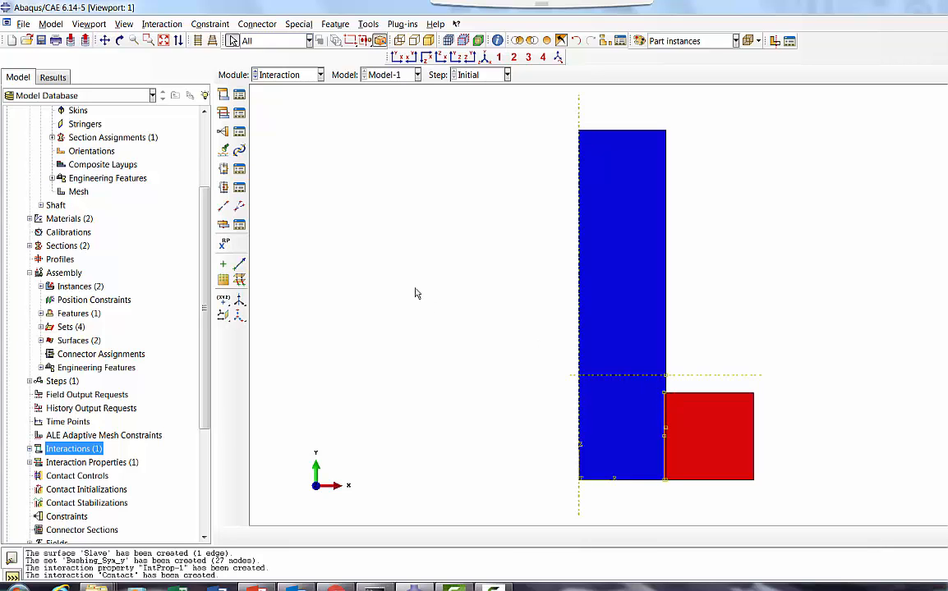
# Step: Create a symmetry boundary condition named Shaft in the Initial step, applying YSYMM to the set Shaft-1.Y_Sym_Shaft
pyautogui.click(272, 77)
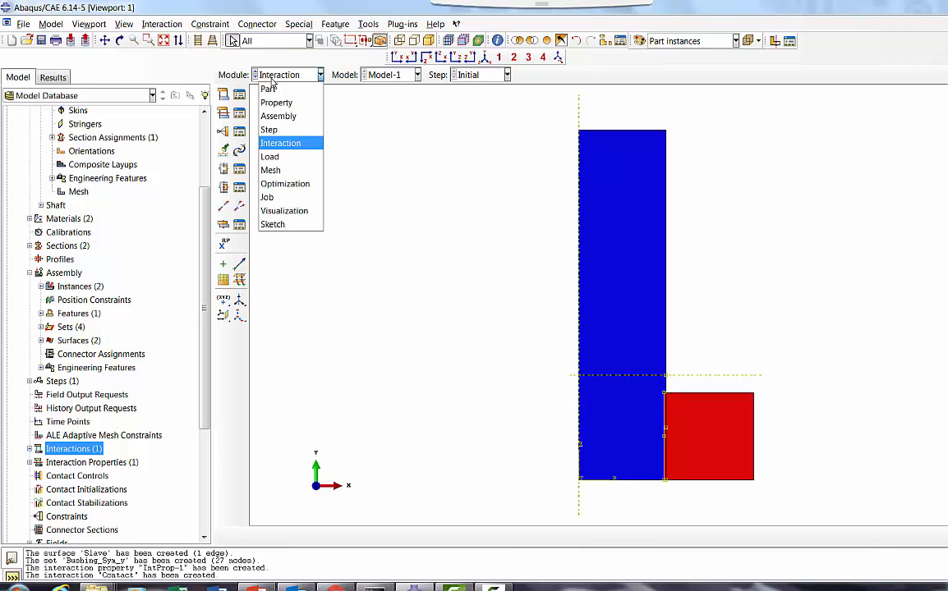
pyautogui.click(274, 156)
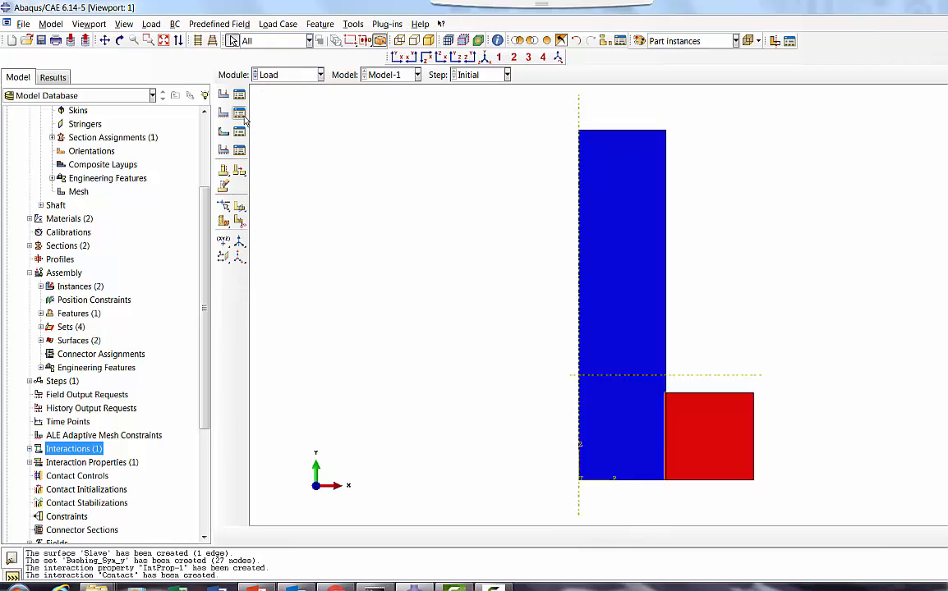
pyautogui.click(240, 114)
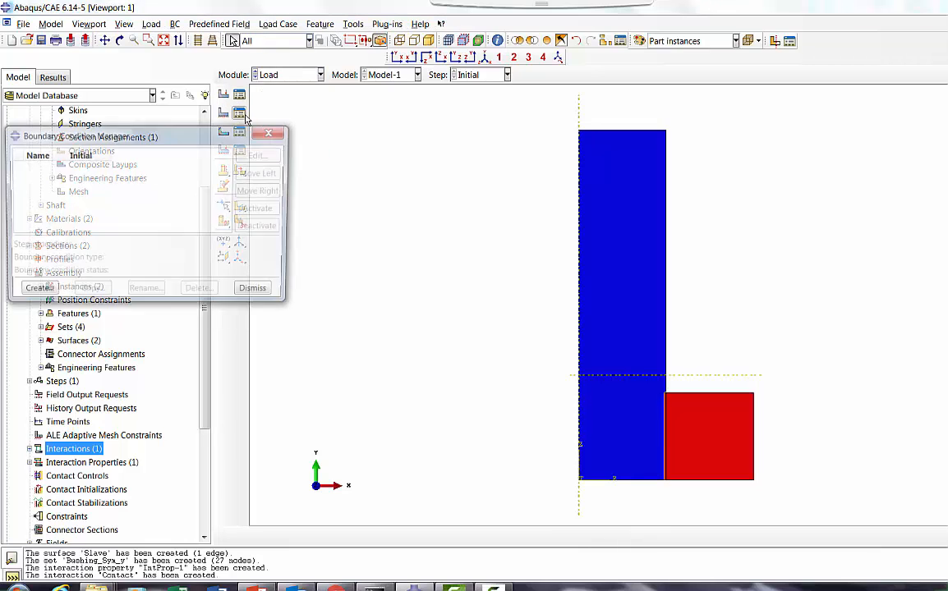
pyautogui.click(33, 293)
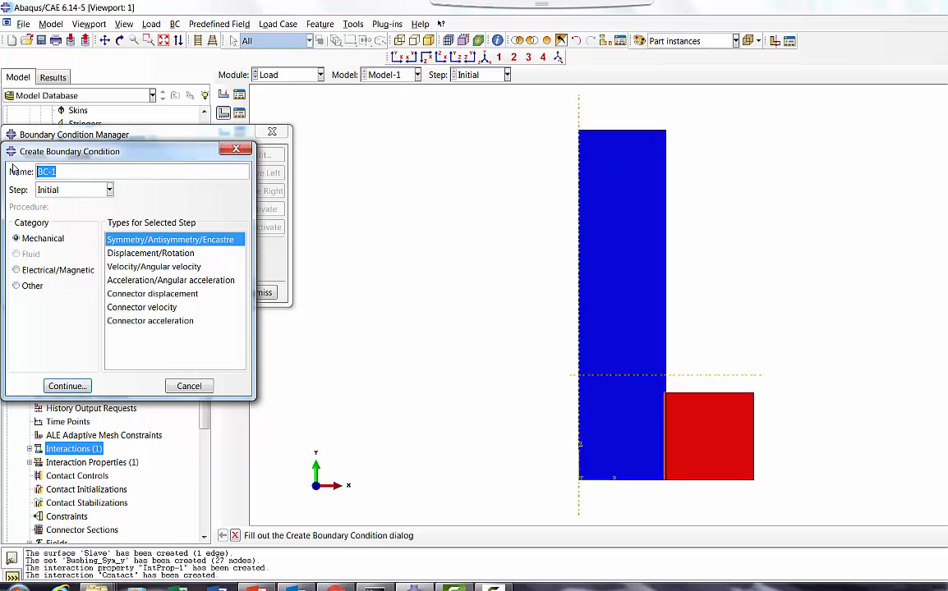
pyautogui.write('Shaft')
pyautogui.click(66, 386)
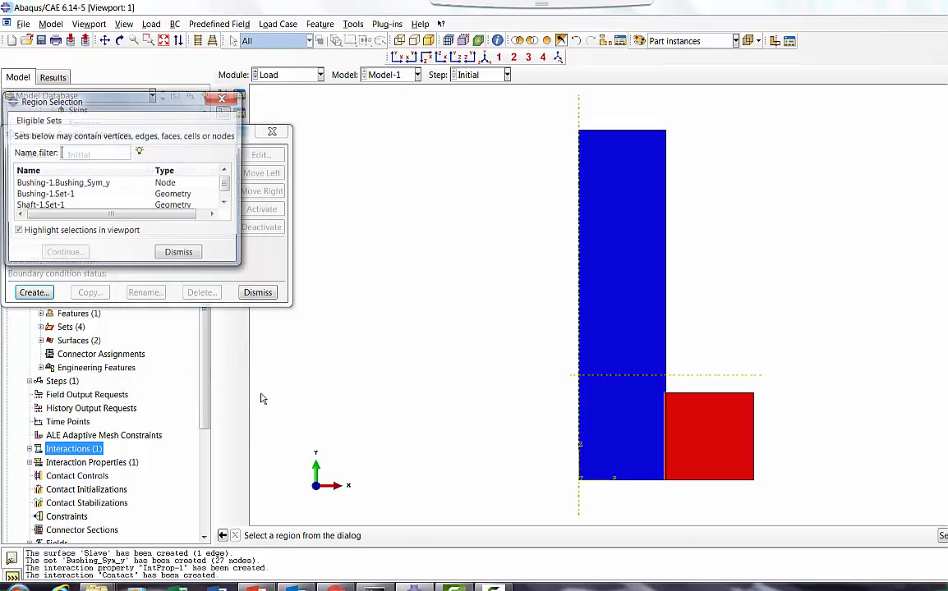
pyautogui.click(227, 204)
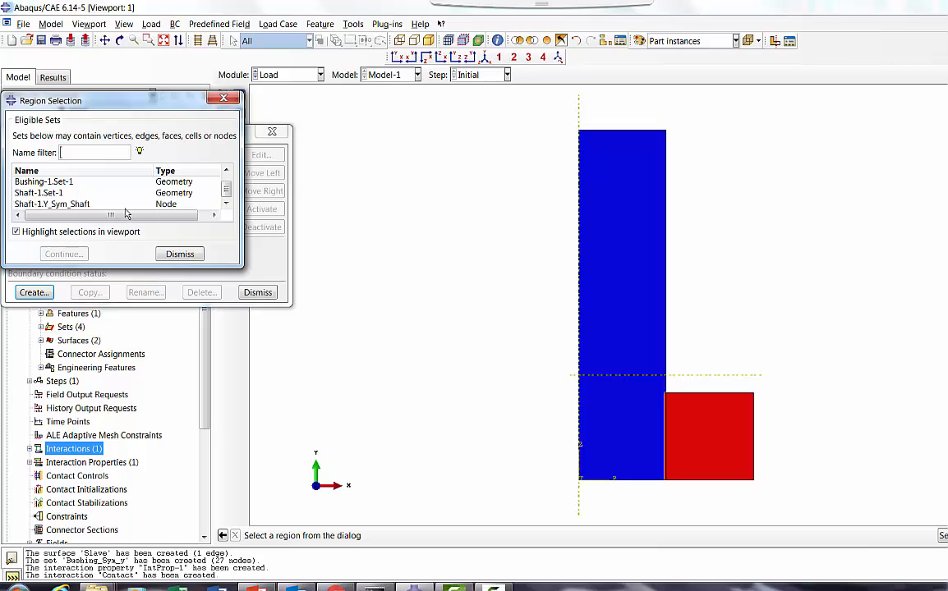
pyautogui.click(110, 206)
pyautogui.click(74, 254)
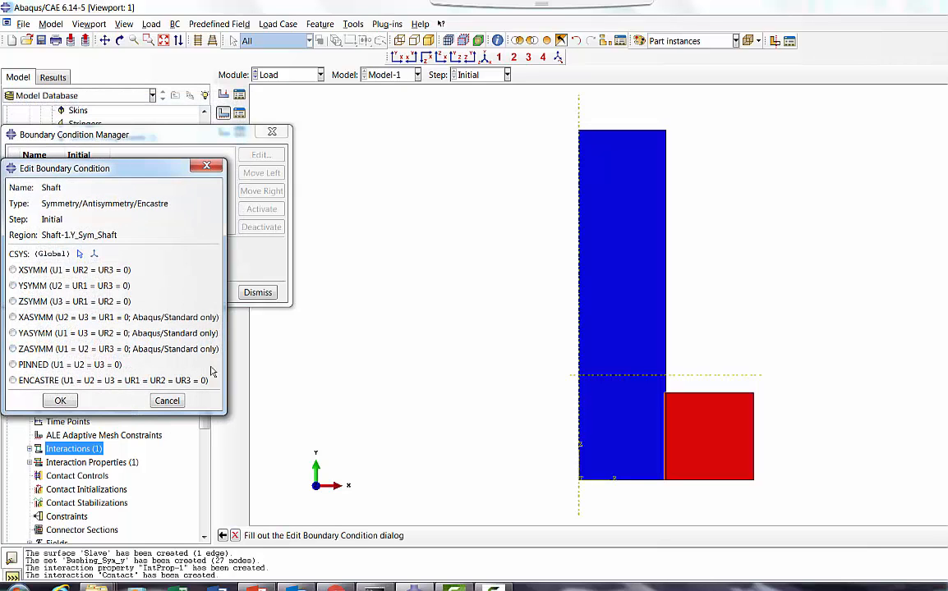
pyautogui.click(46, 286)
pyautogui.click(60, 401)
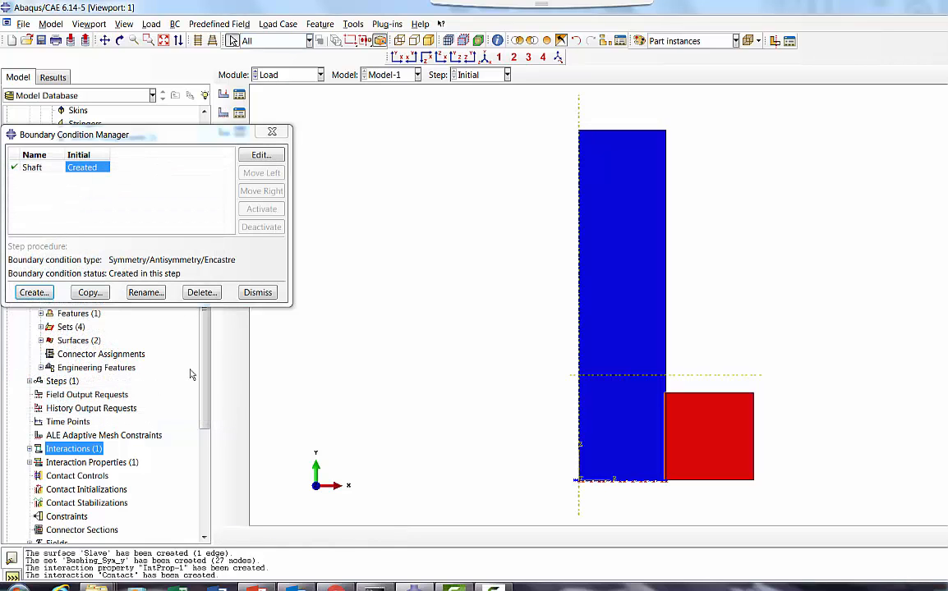
# Step: Create a symmetry boundary condition named Bushing in the Initial step, applying YSYMM to the set Bushing-1.Bushing_Sym_y
pyautogui.click(33, 292)
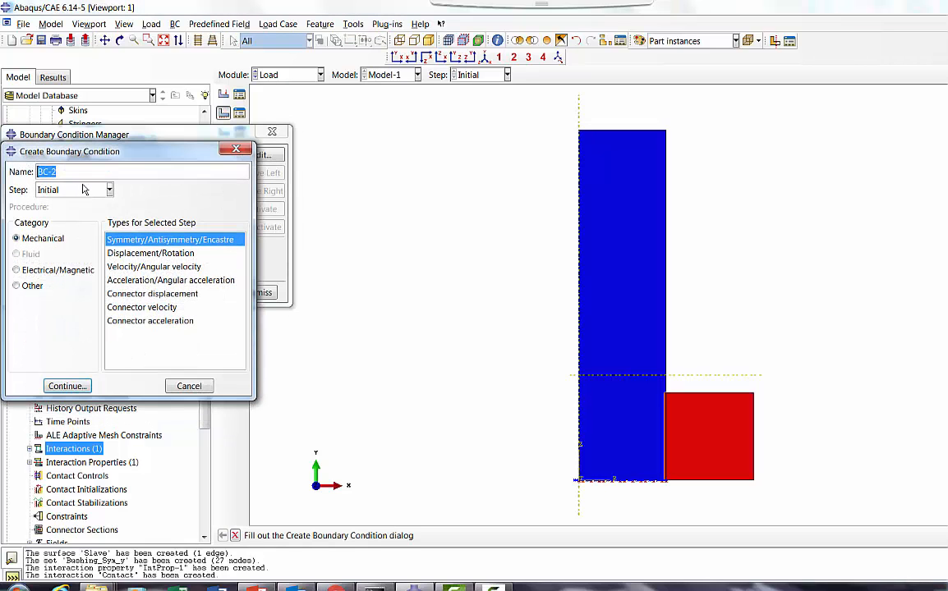
pyautogui.write('Bushinmg')
pyautogui.press('BackSpace')
pyautogui.press('BackSpace')
pyautogui.click(66, 386)
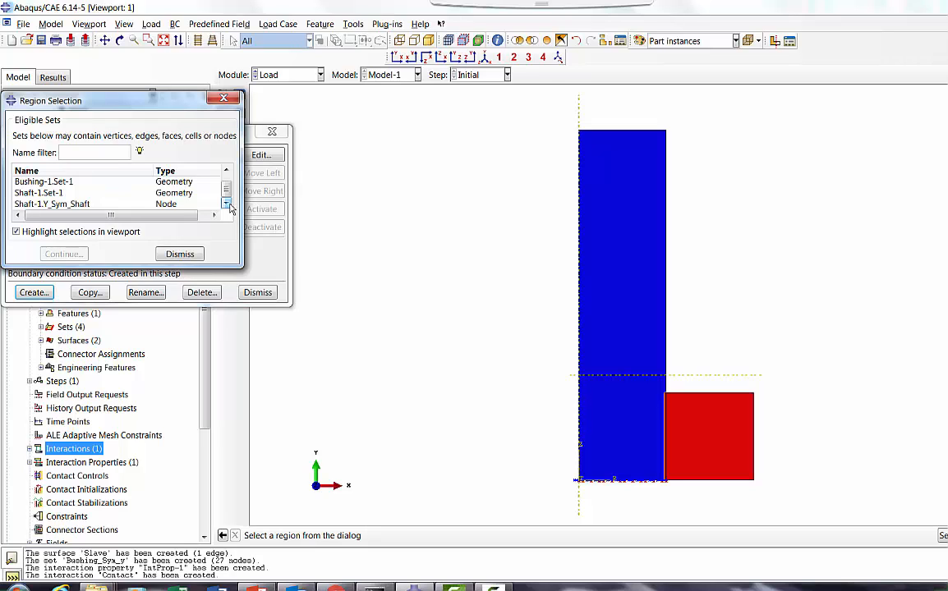
pyautogui.moveTo(226, 192); pyautogui.dragTo(226, 178)
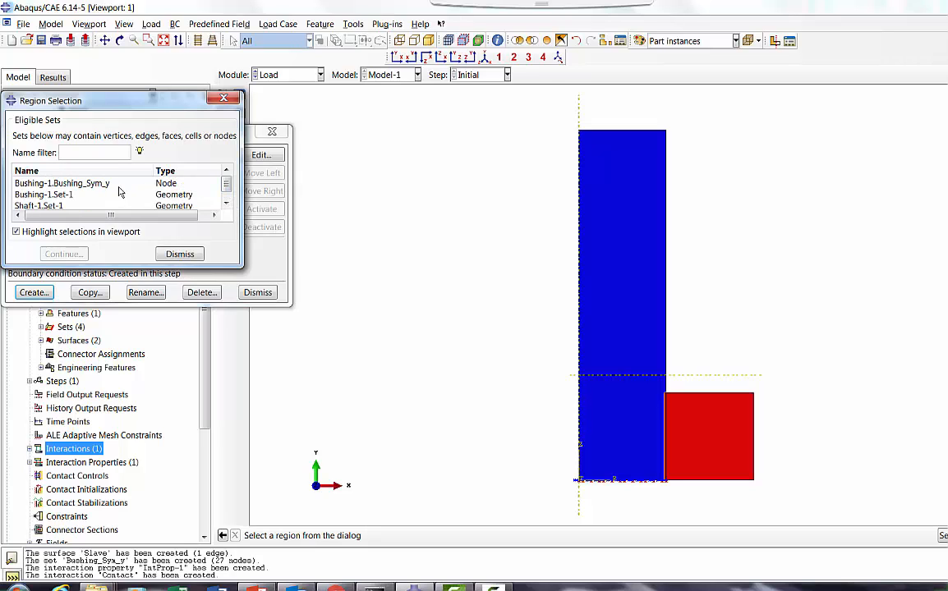
pyautogui.click(117, 185)
pyautogui.click(64, 252)
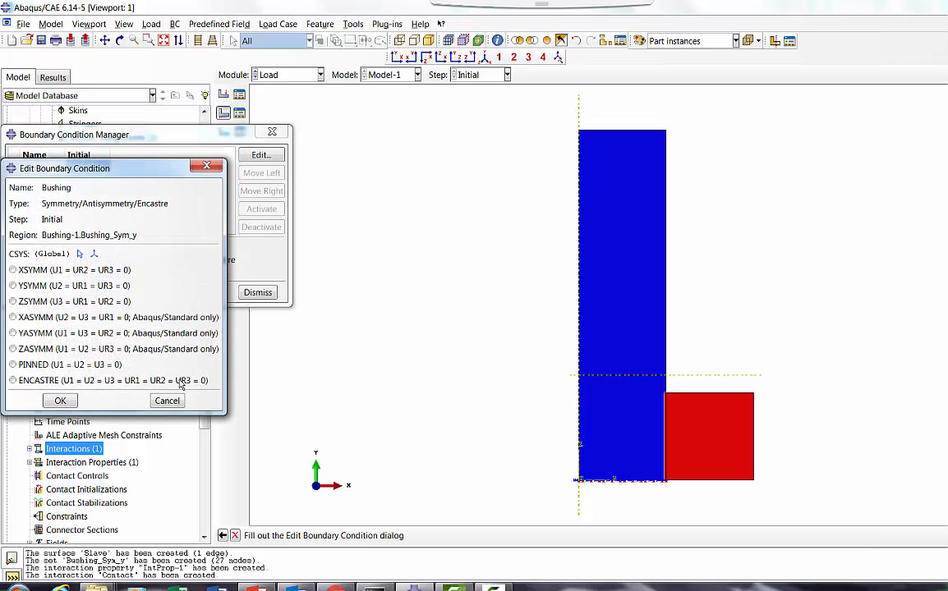
pyautogui.click(36, 287)
pyautogui.click(60, 401)
pyautogui.click(257, 292)
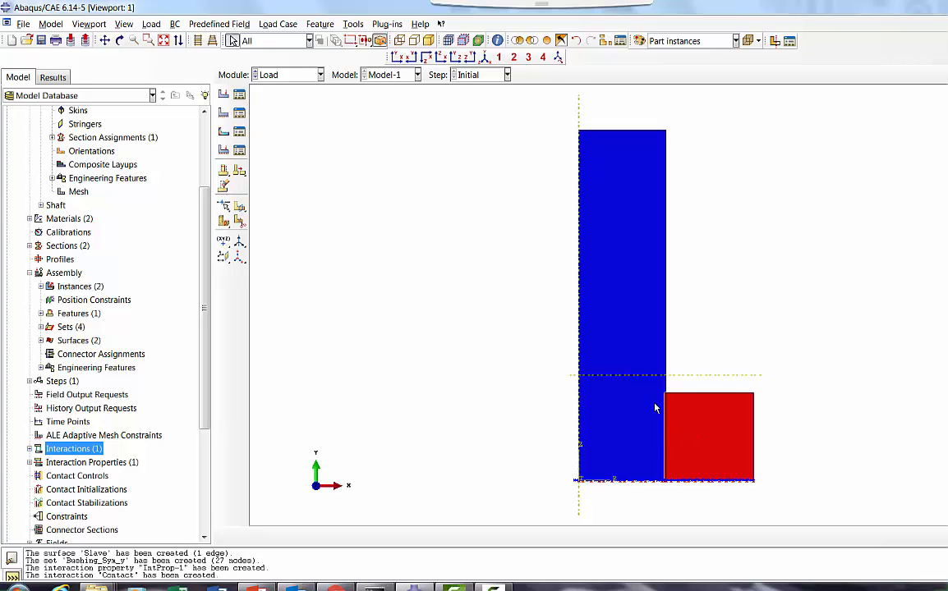
# Step: Create a Static, General analysis step named Interference_Fit after the Initial step
pyautogui.click(286, 75)
pyautogui.click(276, 131)
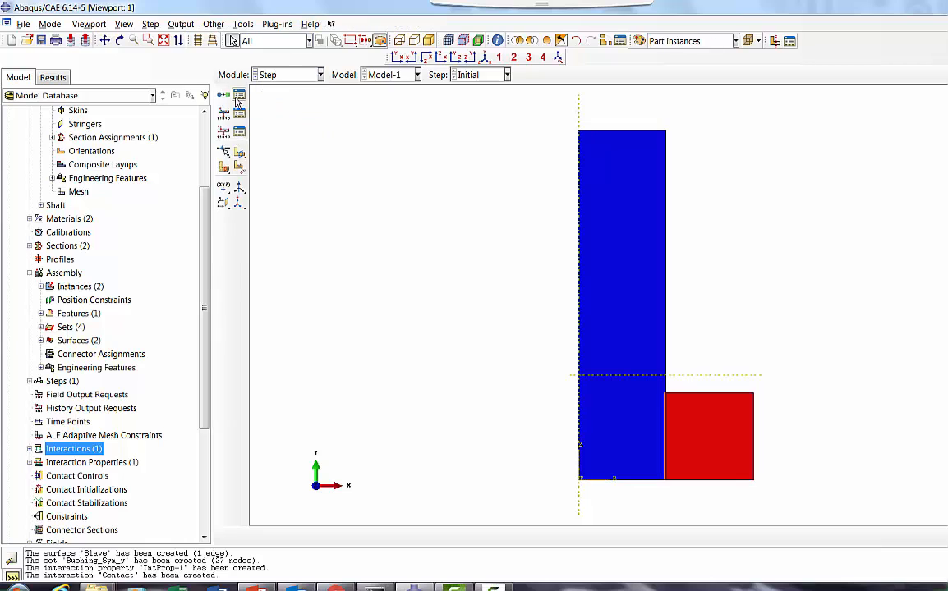
pyautogui.click(239, 94)
pyautogui.click(27, 268)
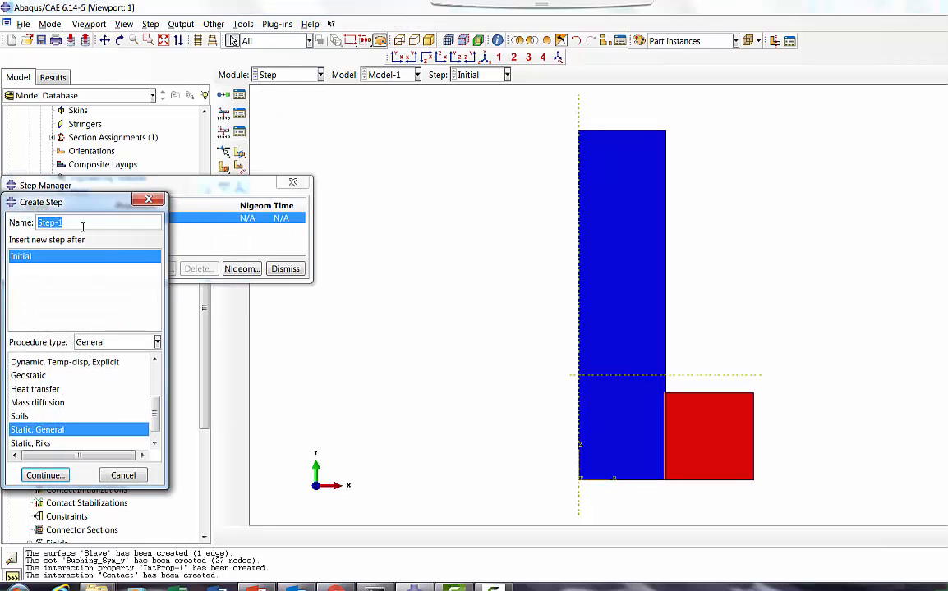
pyautogui.write('Interfe')
pyautogui.press('BackSpace')
pyautogui.press('BackSpace')
pyautogui.press('BackSpace')
pyautogui.press('BackSpace')
pyautogui.write('ference_Fit')
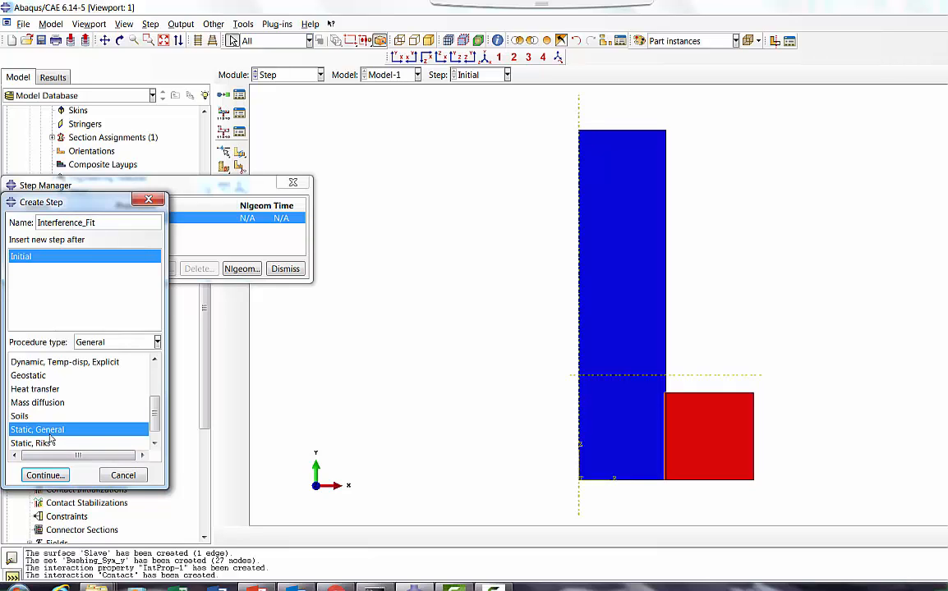
pyautogui.click(58, 481)
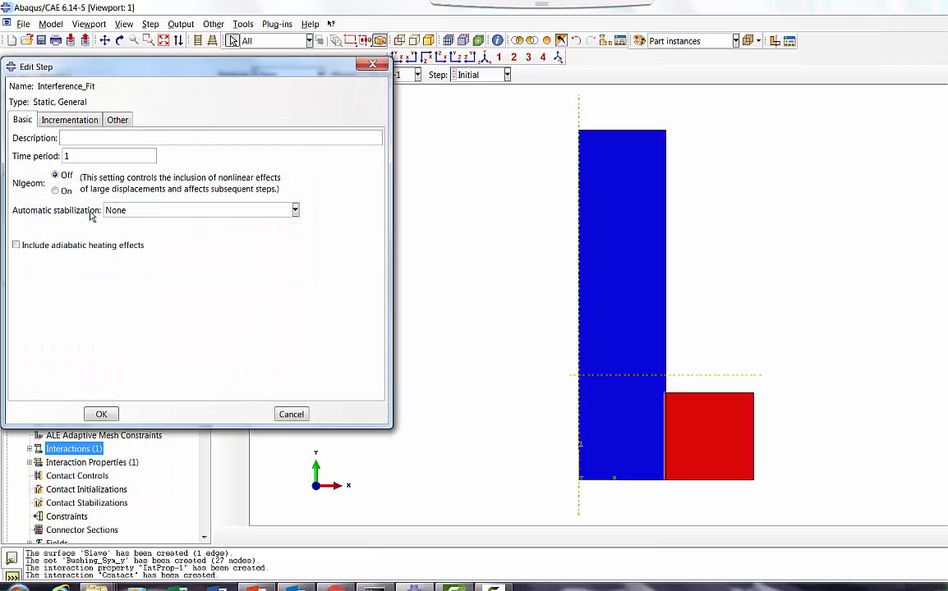
# Step: Turn on Nlgeom, set automatic stabilization to Specify dissipated energy fraction, and enter the step description Interference_Fit
pyautogui.click(65, 192)
pyautogui.click(130, 211)
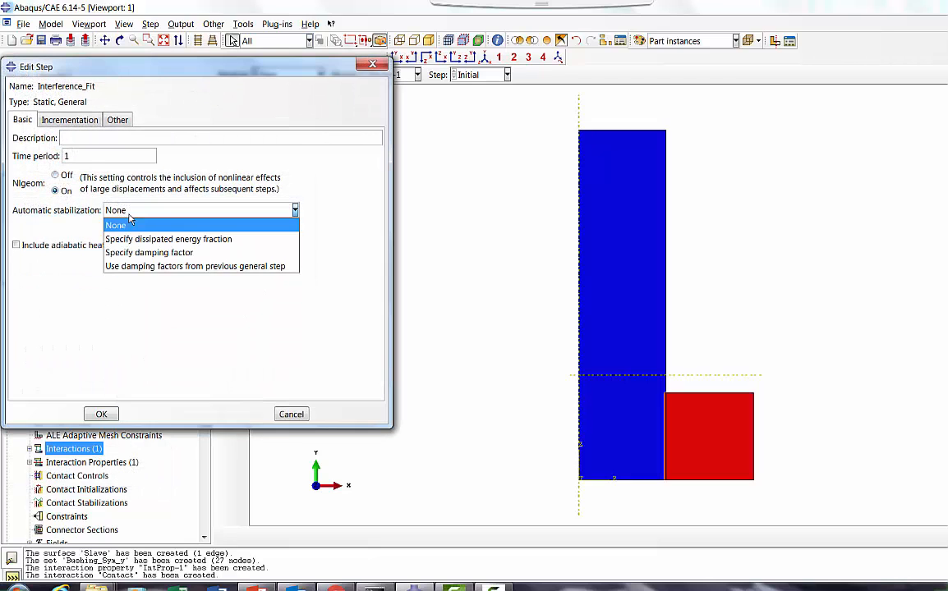
pyautogui.click(132, 239)
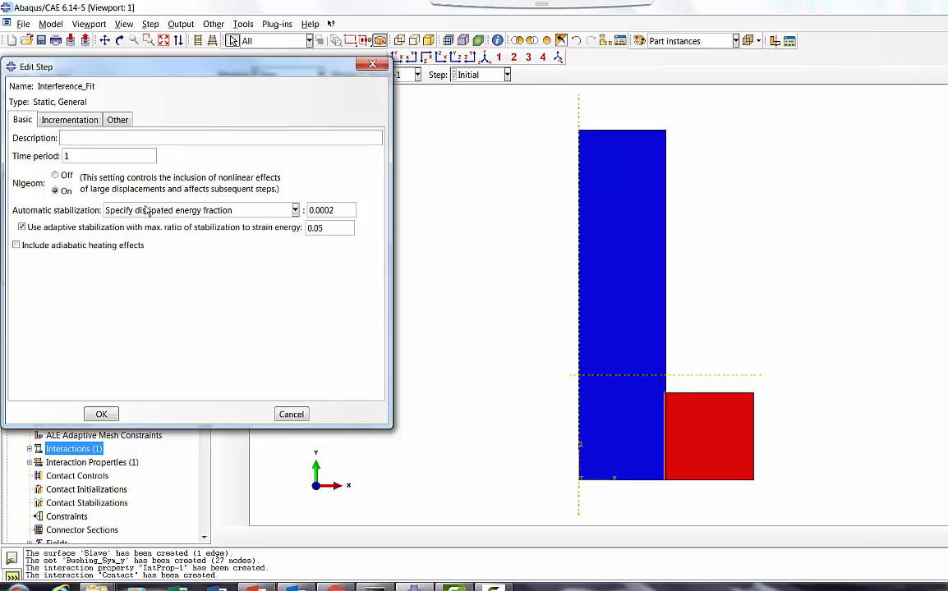
pyautogui.click(146, 212)
pyautogui.click(146, 211)
pyautogui.click(72, 137)
pyautogui.write('Interference_Fit')
# Step: Set a smaller initial increment size and a larger maximum number of increments, and complete the Interference_Fit step
pyautogui.click(69, 120)
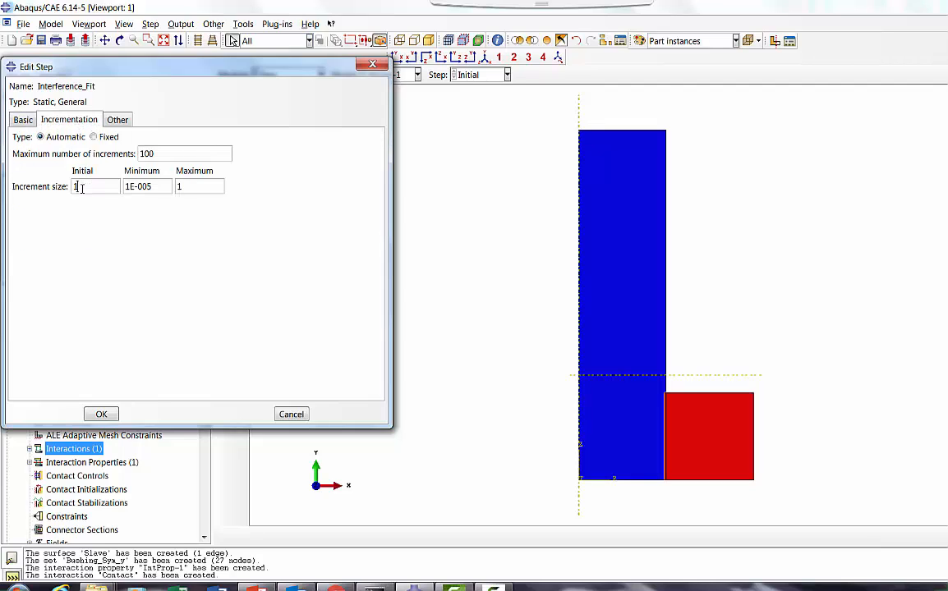
pyautogui.moveTo(78, 187); pyautogui.dragTo(60, 184)
pyautogui.write('0.00')
pyautogui.click(163, 156)
pyautogui.write('0')
pyautogui.click(101, 414)
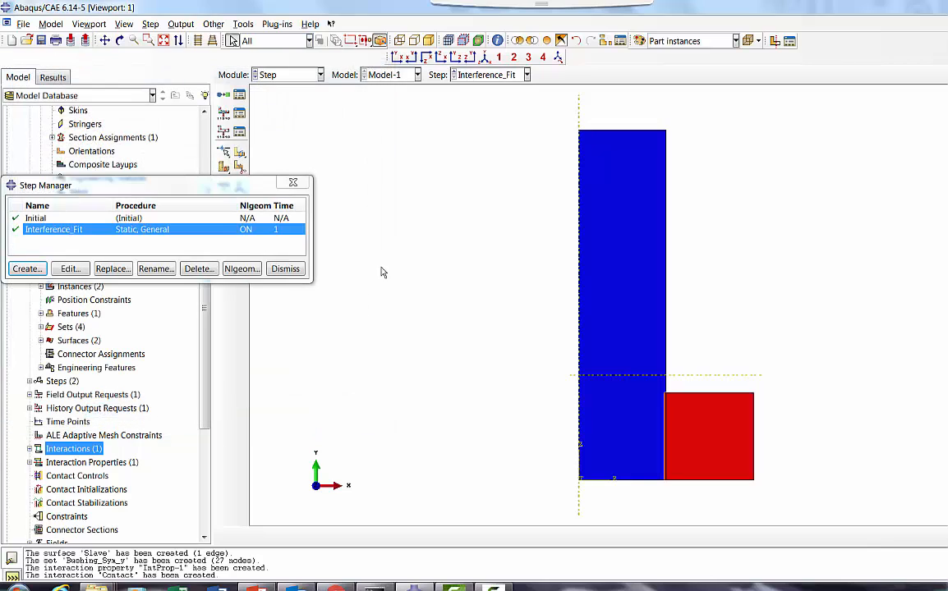
pyautogui.click(284, 269)
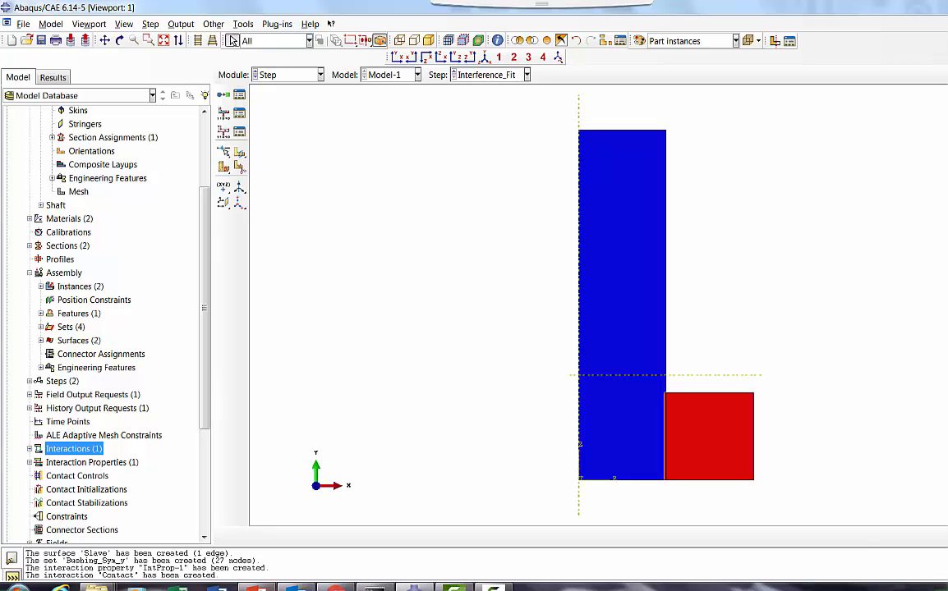
# Step: Switch to PowerPoint and present the "Steps: Abaqus" slide full screen with a red pen to review the contact interference keywords
pyautogui.click(256, 588)
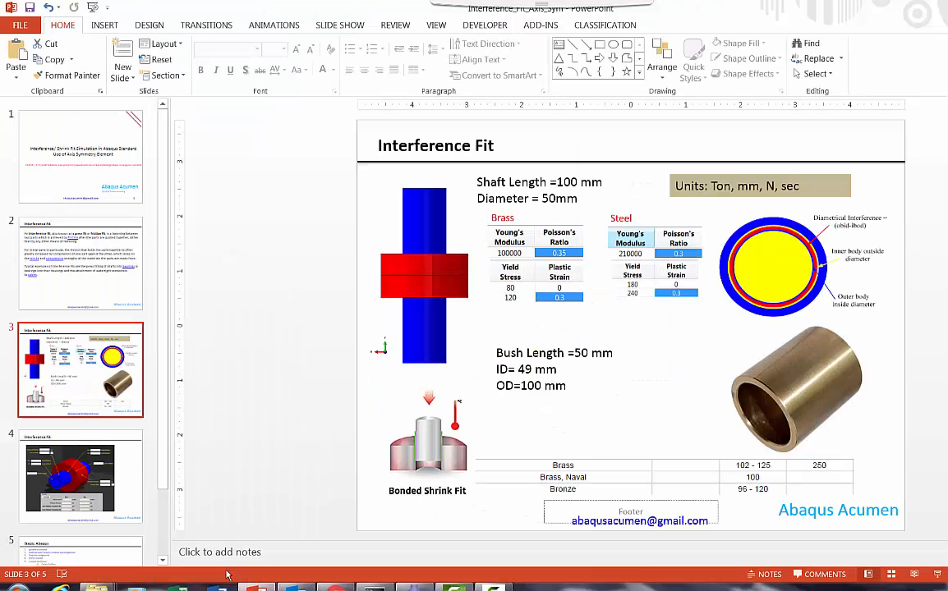
pyautogui.scroll(-1, 72, 431)
pyautogui.click(64, 458)
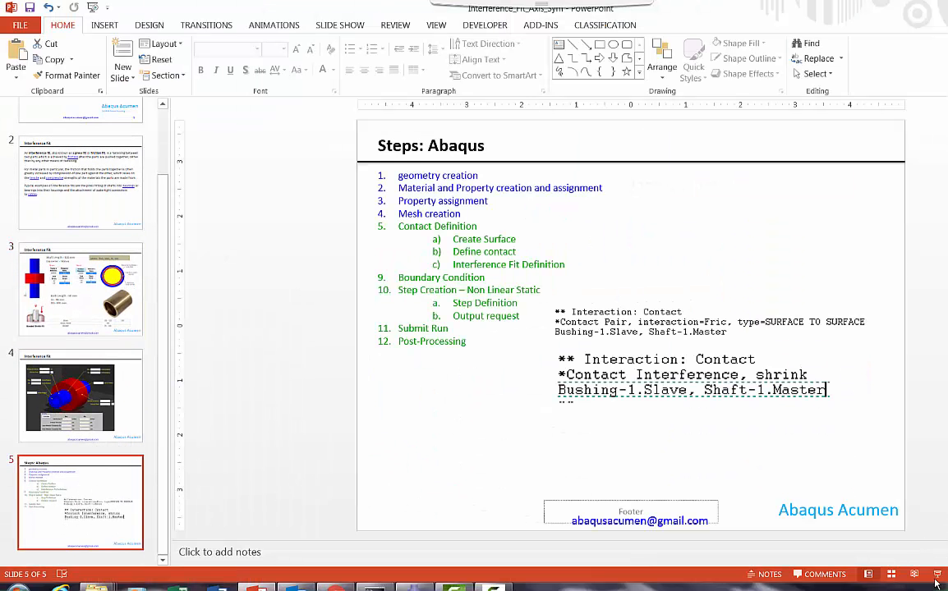
pyautogui.hotkey('shift', 'F5')
pyautogui.click(202, 588)
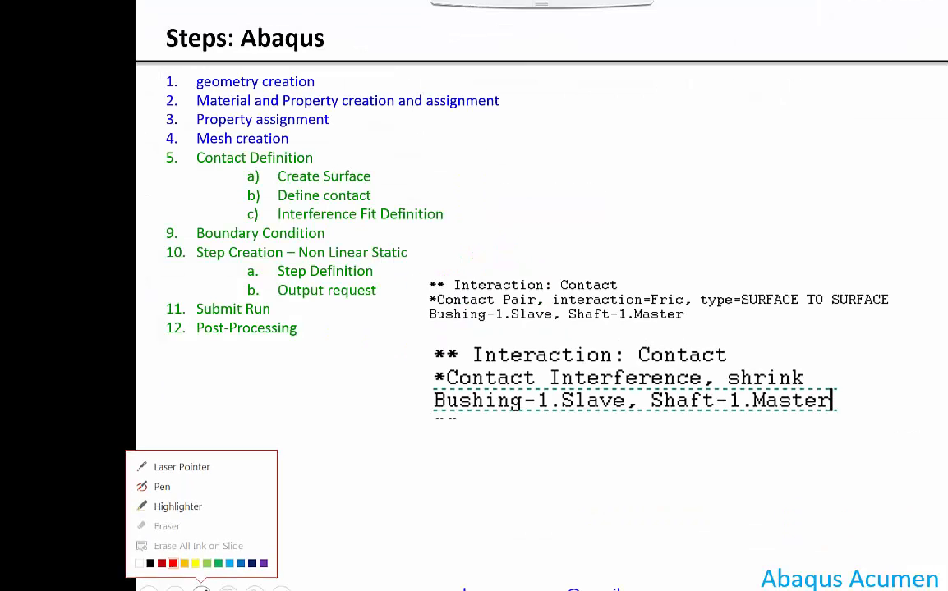
pyautogui.click(171, 563)
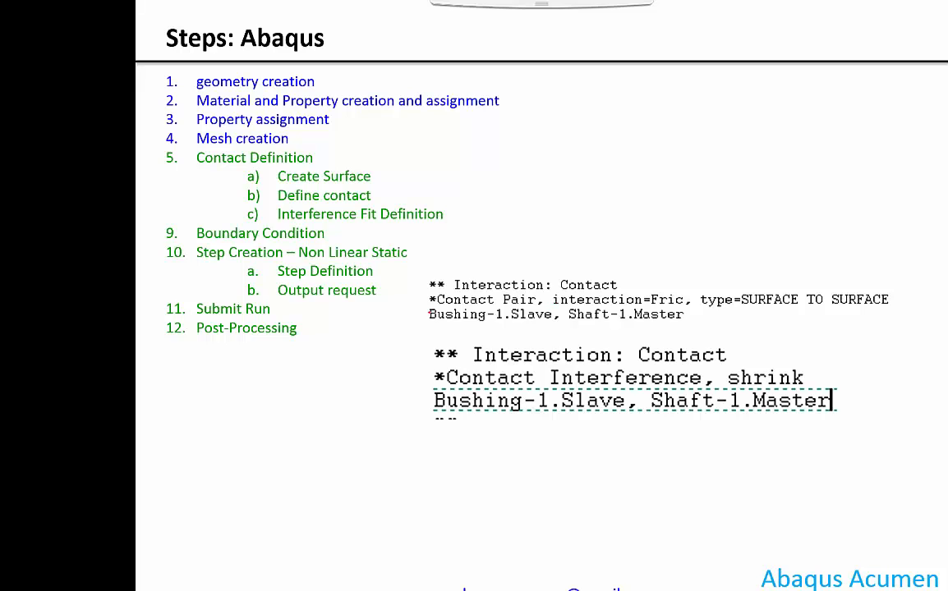
# Step: Circle the Contact Pair and Contact Interference keyword blocks in red ink, and end the slide show discarding the annotations
pyautogui.moveTo(416, 285)
pyautogui.mouseDown()
pyautogui.moveTo(540, 330)
pyautogui.moveTo(911, 335)
pyautogui.moveTo(918, 254)
pyautogui.moveTo(405, 257)
pyautogui.mouseUp()
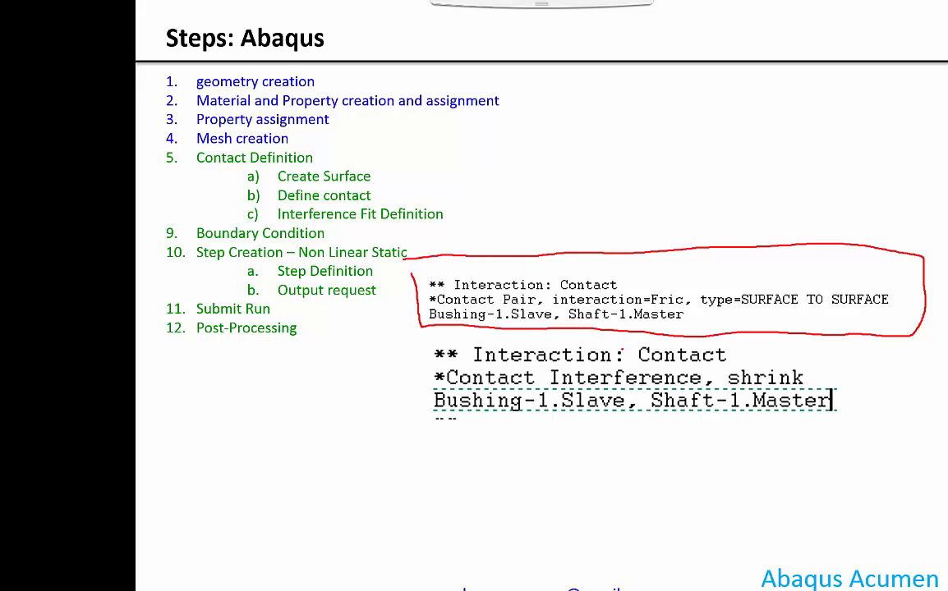
pyautogui.moveTo(411, 349)
pyautogui.mouseDown()
pyautogui.moveTo(417, 427)
pyautogui.moveTo(899, 394)
pyautogui.moveTo(801, 352)
pyautogui.moveTo(633, 339)
pyautogui.moveTo(407, 341)
pyautogui.mouseUp()
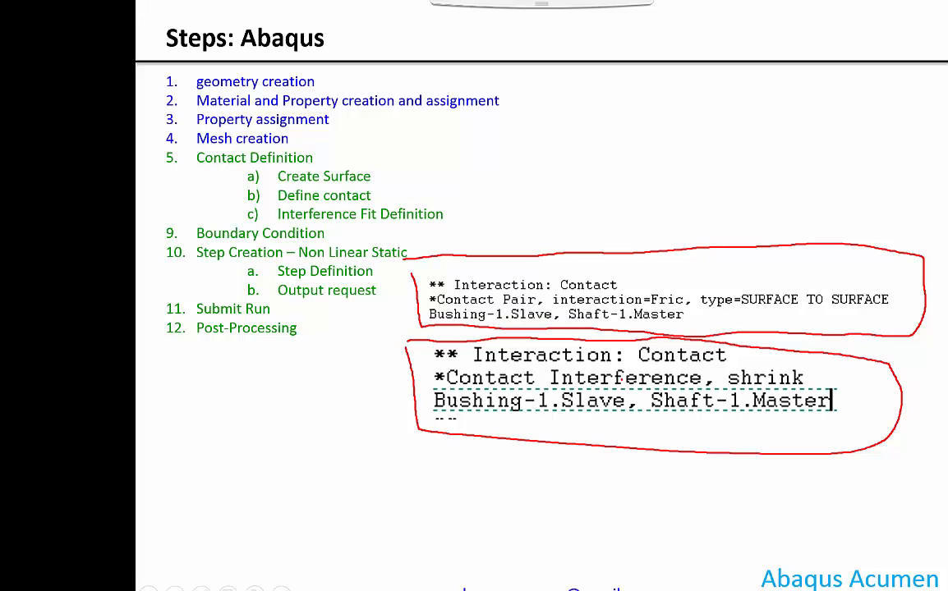
pyautogui.press('Escape')
pyautogui.click(365, 423)
pyautogui.click(365, 422)
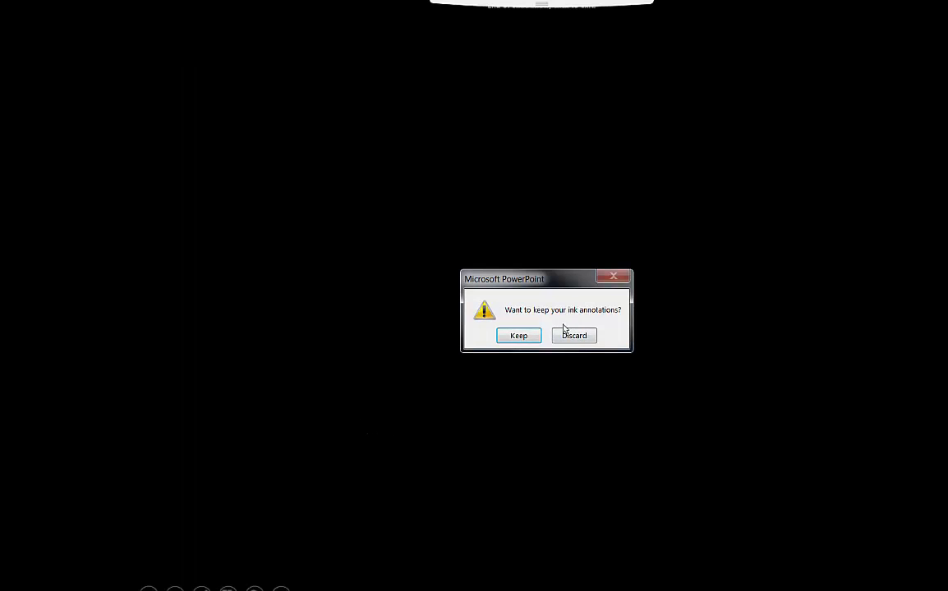
pyautogui.click(590, 336)
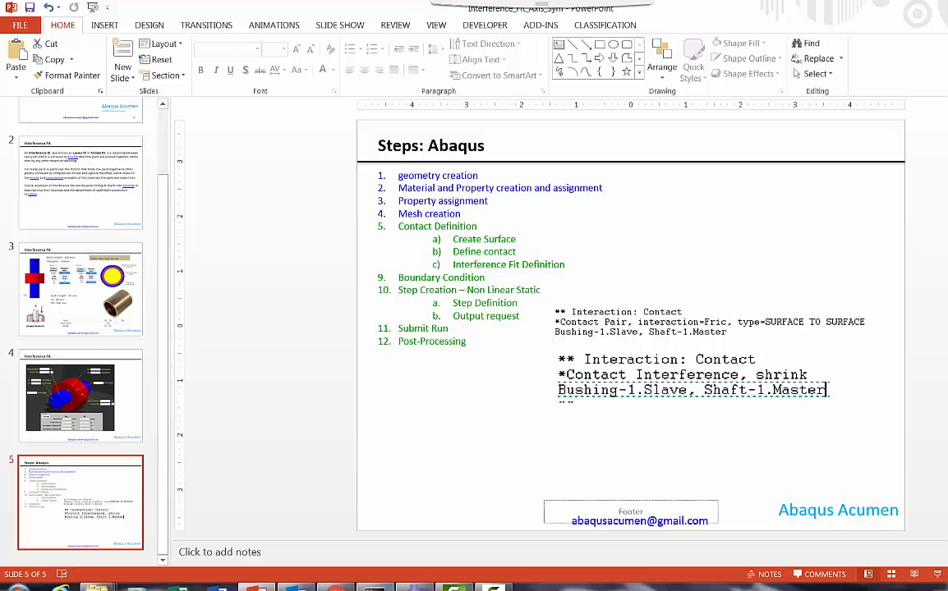
# Step: Switch to Abaqus/CAE and set the Contact interaction's interference fit to gradually remove slave node overclosure with automatic shrink fit
pyautogui.click(413, 587)
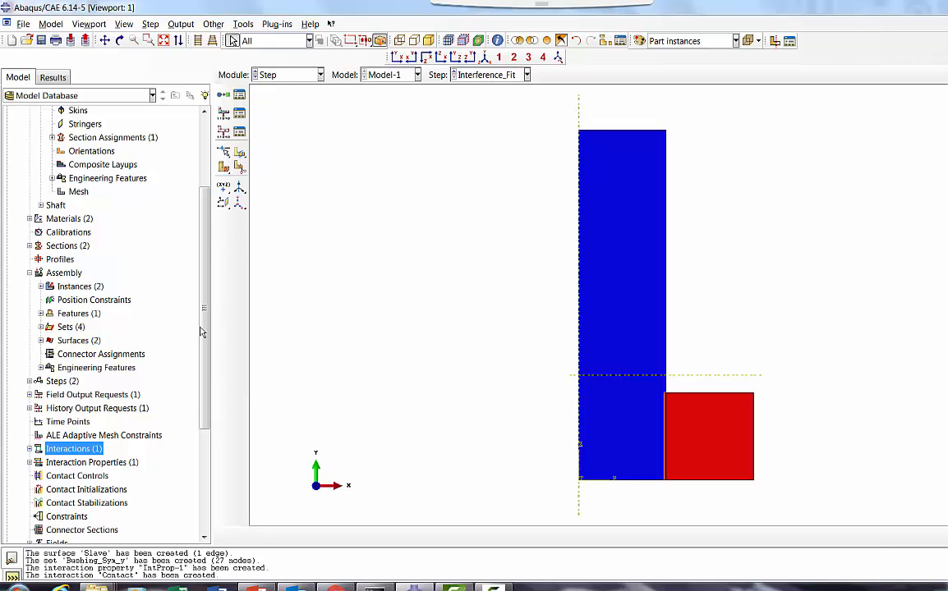
pyautogui.scroll(-2, 182, 368)
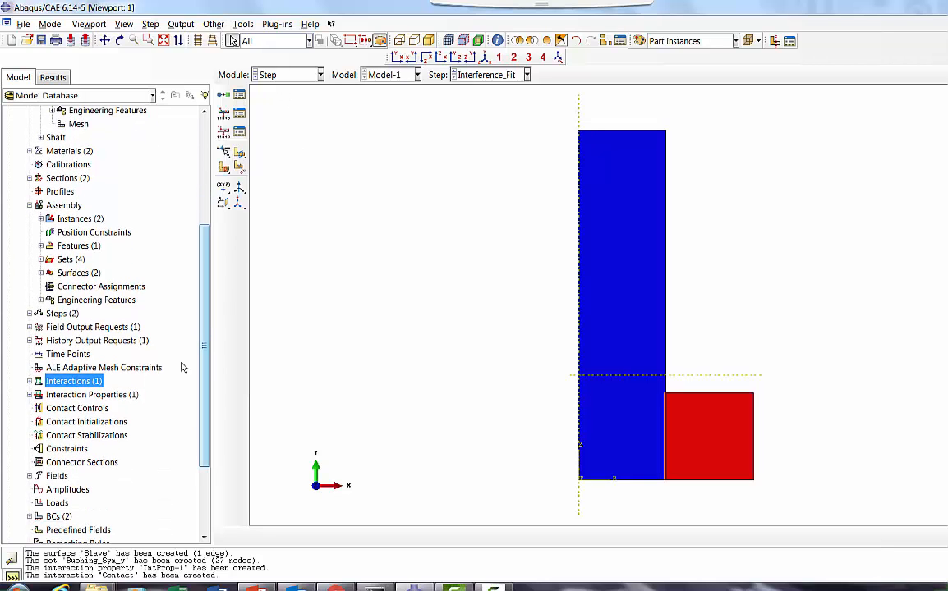
pyautogui.click(29, 381)
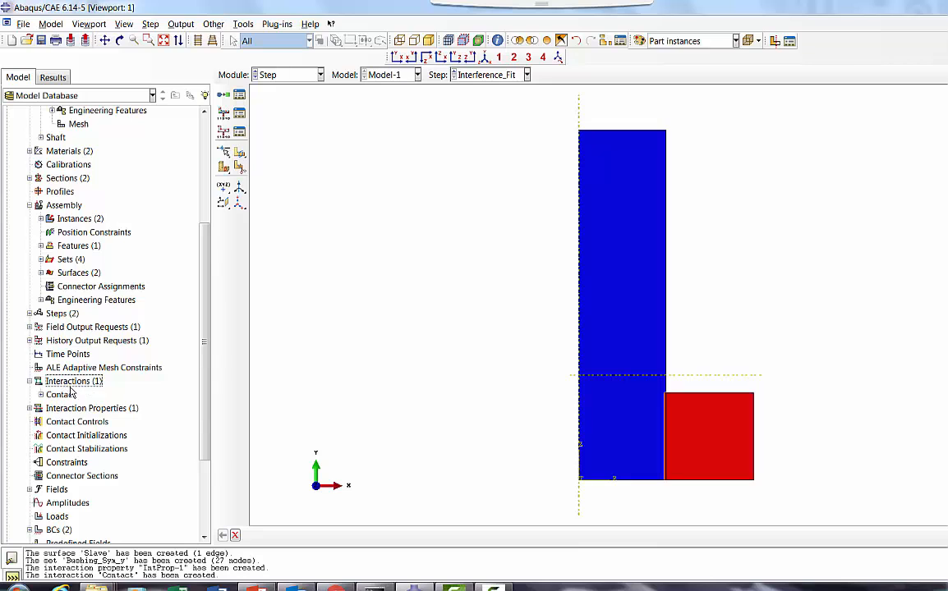
pyautogui.click(63, 395)
pyautogui.rightClick(63, 398)
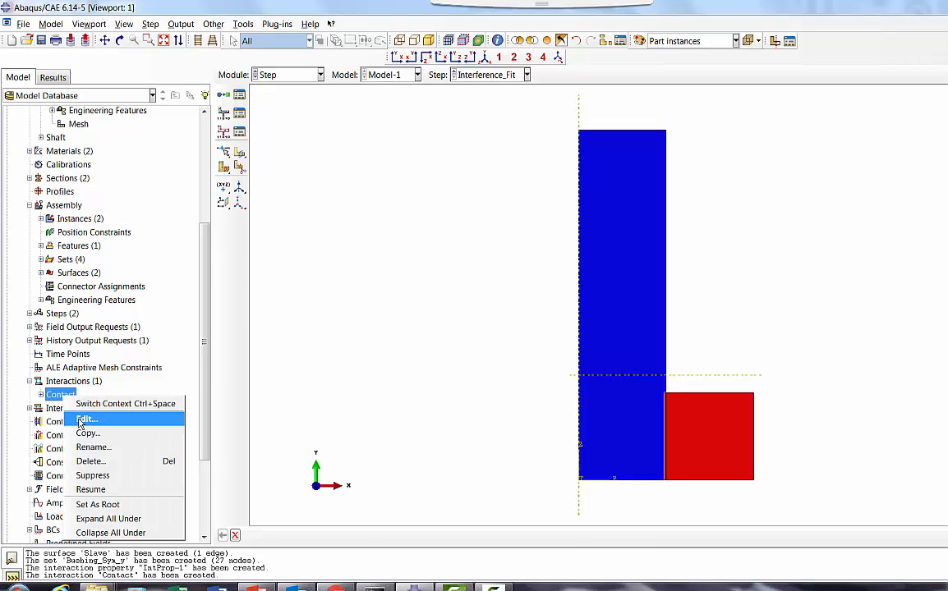
pyautogui.click(82, 417)
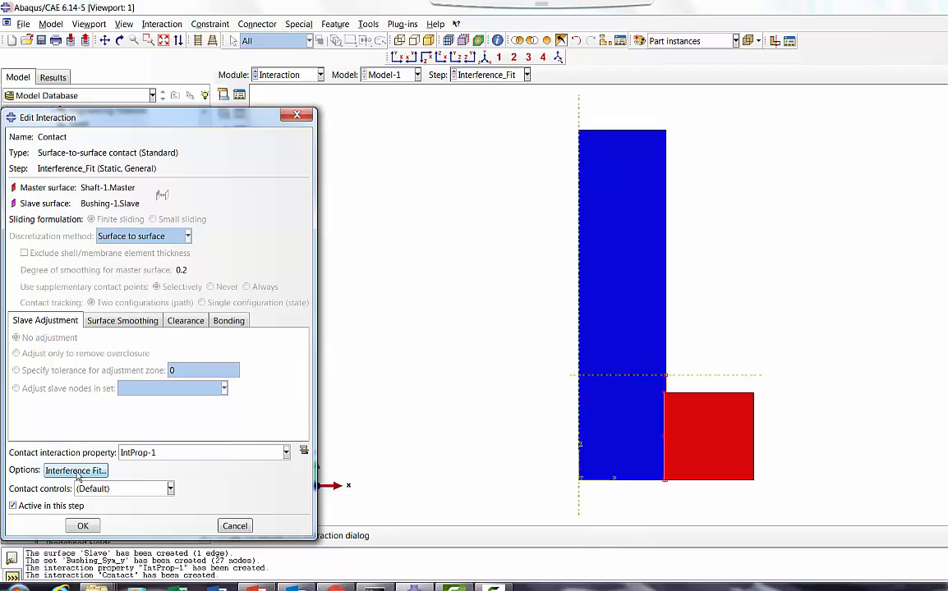
pyautogui.click(77, 473)
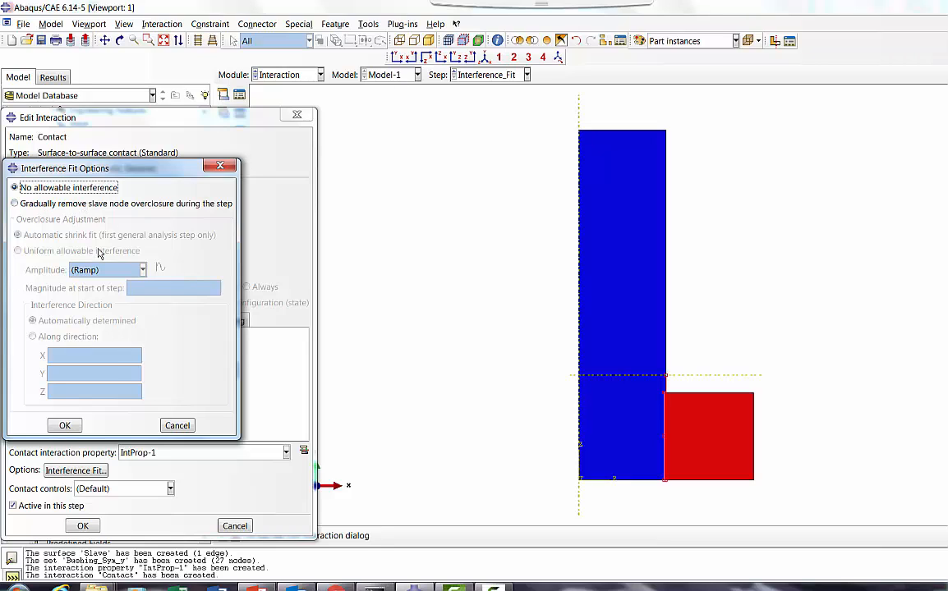
pyautogui.click(50, 203)
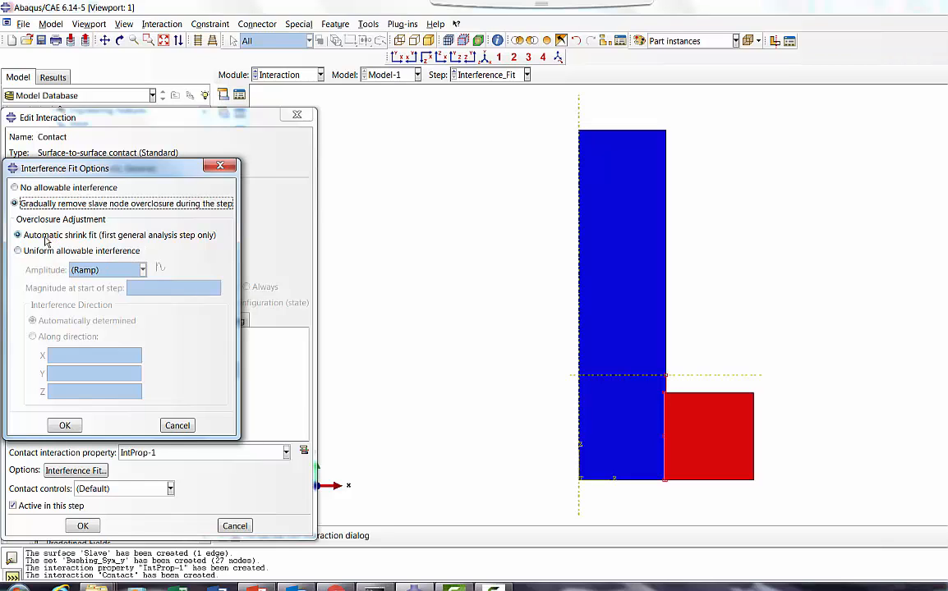
pyautogui.click(65, 425)
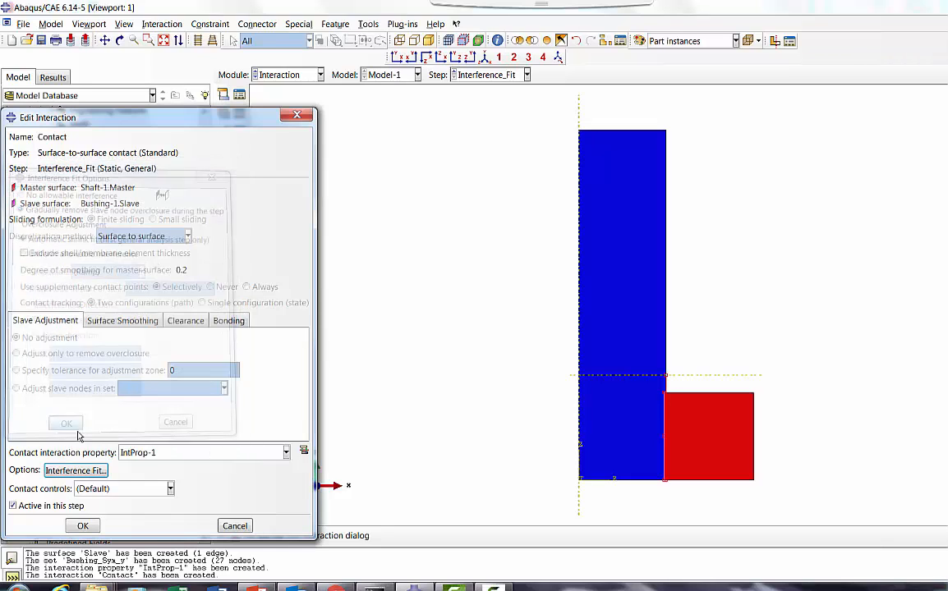
pyautogui.click(83, 525)
# Step: Create a full analysis job named Interference_Fit for Model-1 with the default job settings
pyautogui.click(289, 75)
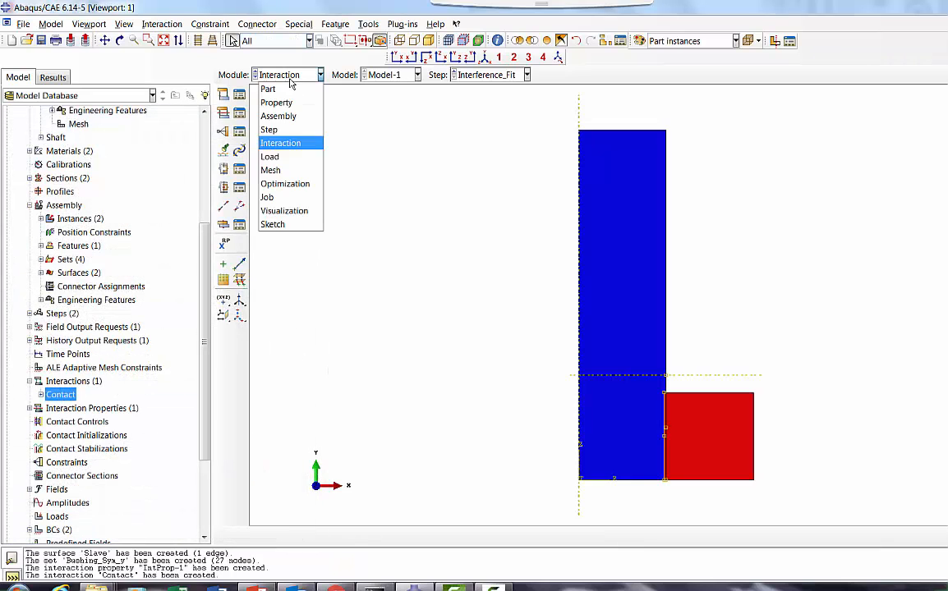
pyautogui.click(266, 197)
pyautogui.click(222, 100)
pyautogui.click(31, 233)
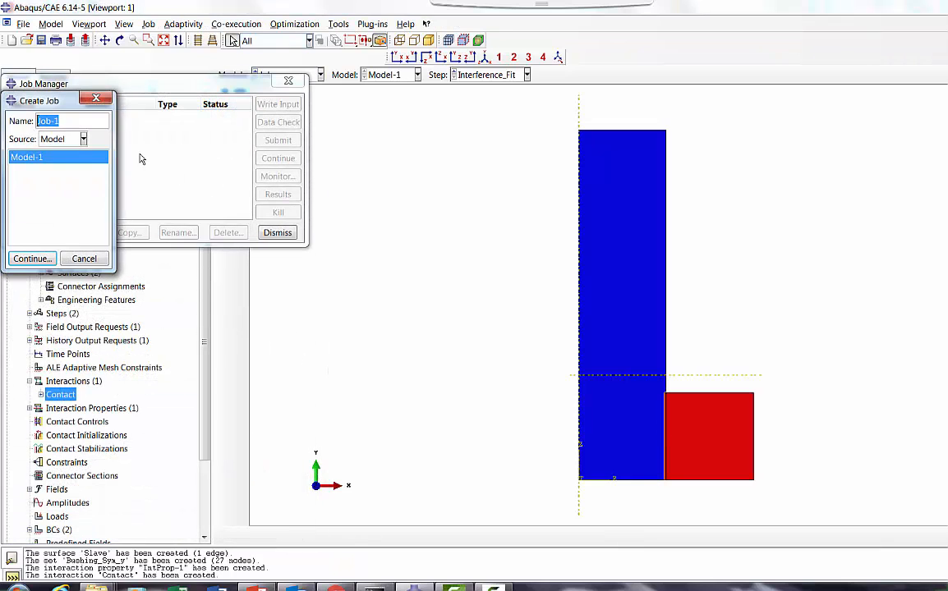
pyautogui.press('BackSpace')
pyautogui.write('Interference_Fit')
pyautogui.click(31, 258)
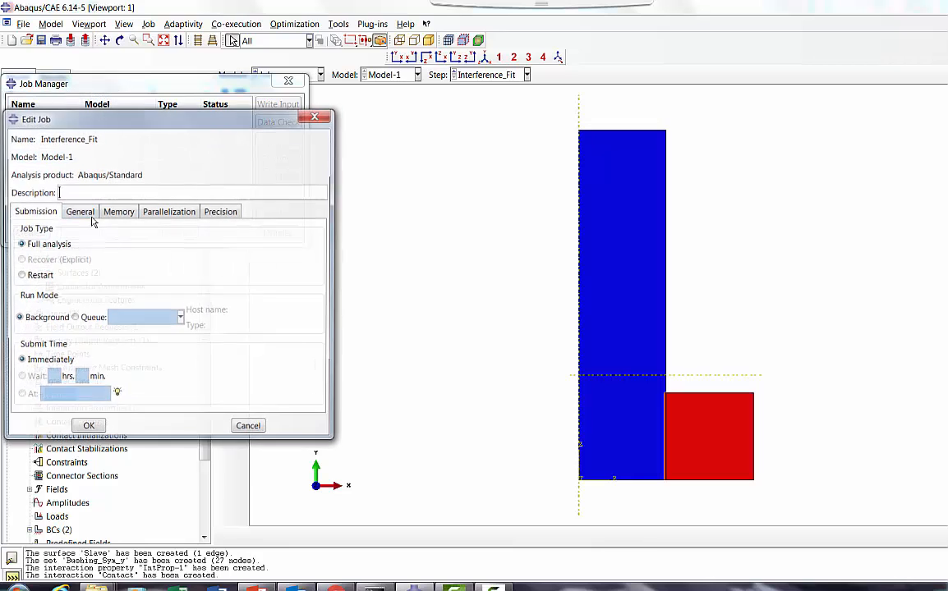
pyautogui.click(89, 425)
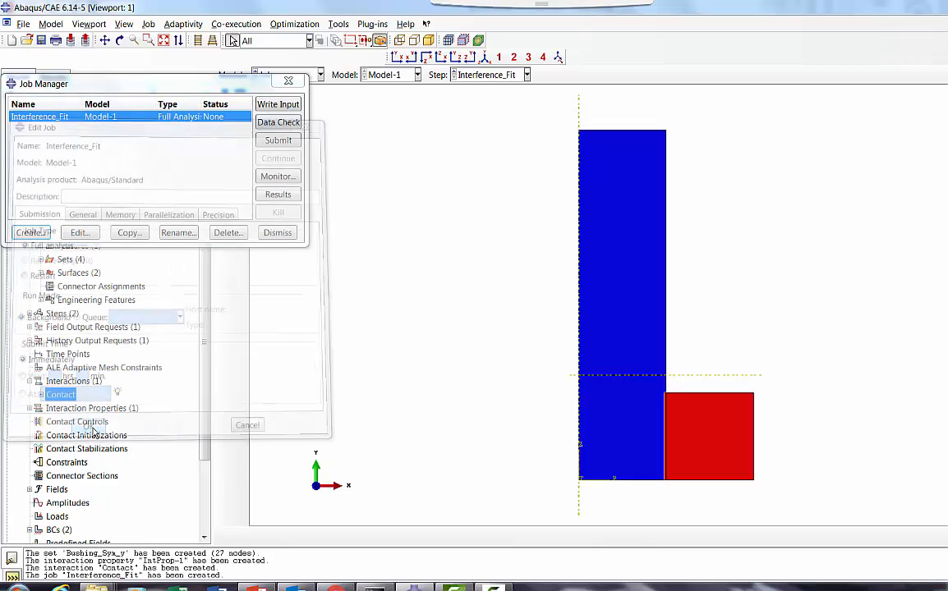
# Step: Run a data check on the Interference_Fit job and refresh the Interference_Fit_Trial folder to check its output files
pyautogui.click(263, 122)
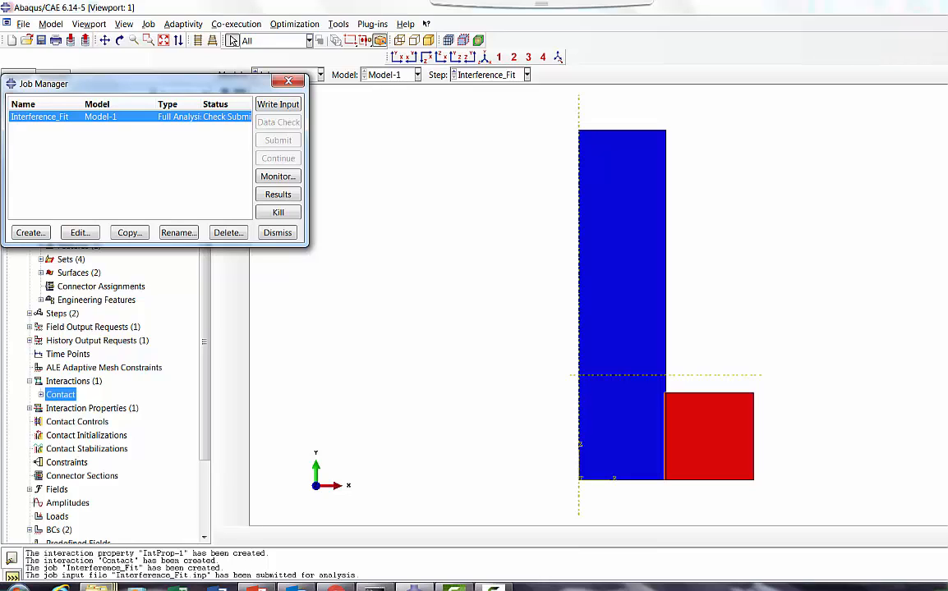
pyautogui.moveTo(96, 588)
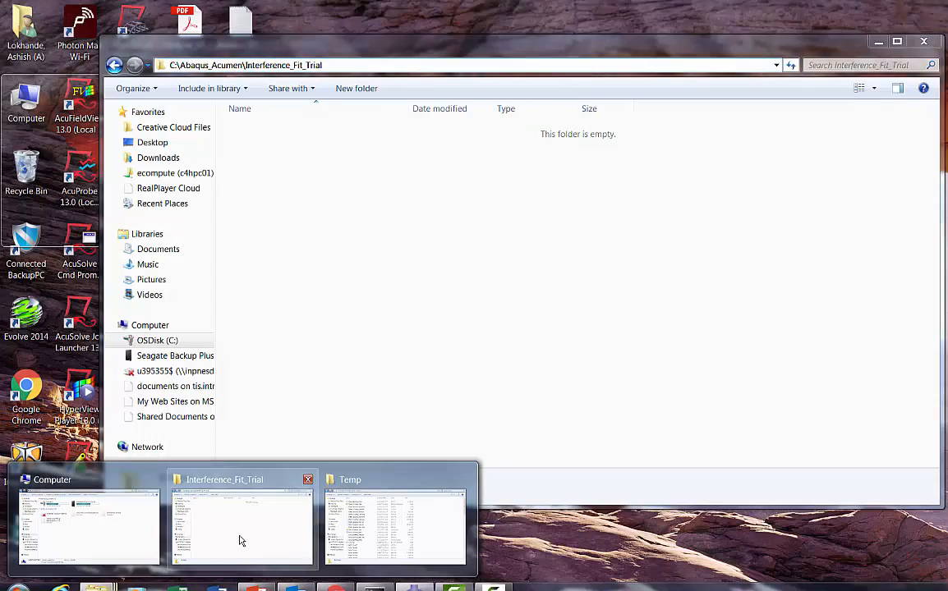
pyautogui.click(239, 538)
pyautogui.rightClick(340, 311)
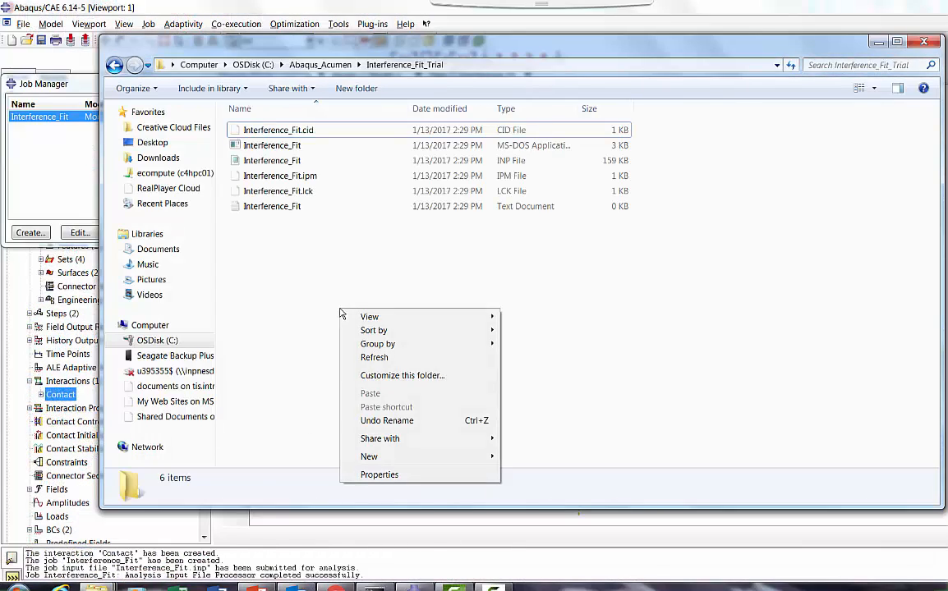
pyautogui.click(373, 358)
pyautogui.click(384, 513)
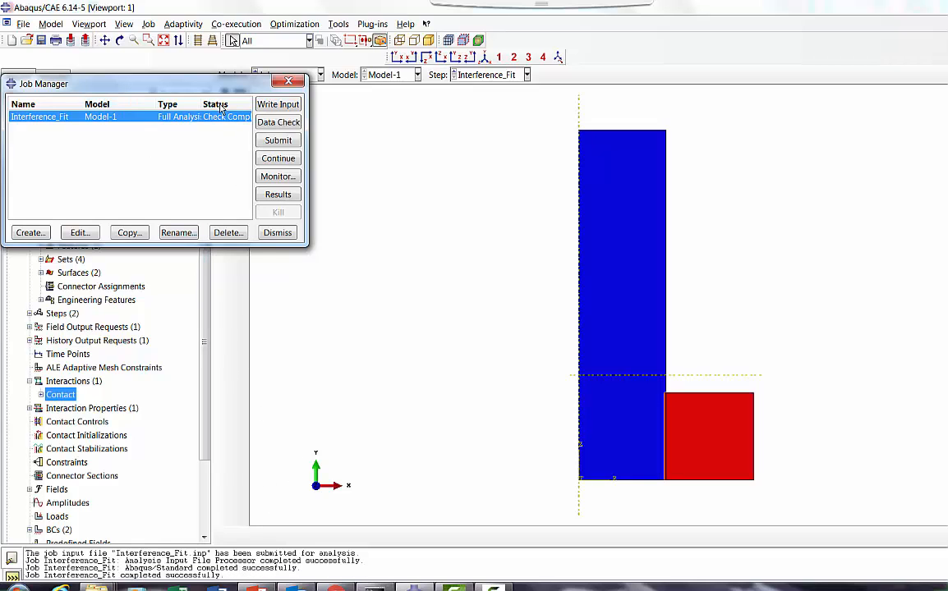
# Step: Save the model database as Interference_Fit2.cae in the Interference_Fit_Trial folder
pyautogui.moveTo(177, 82); pyautogui.dragTo(397, 144)
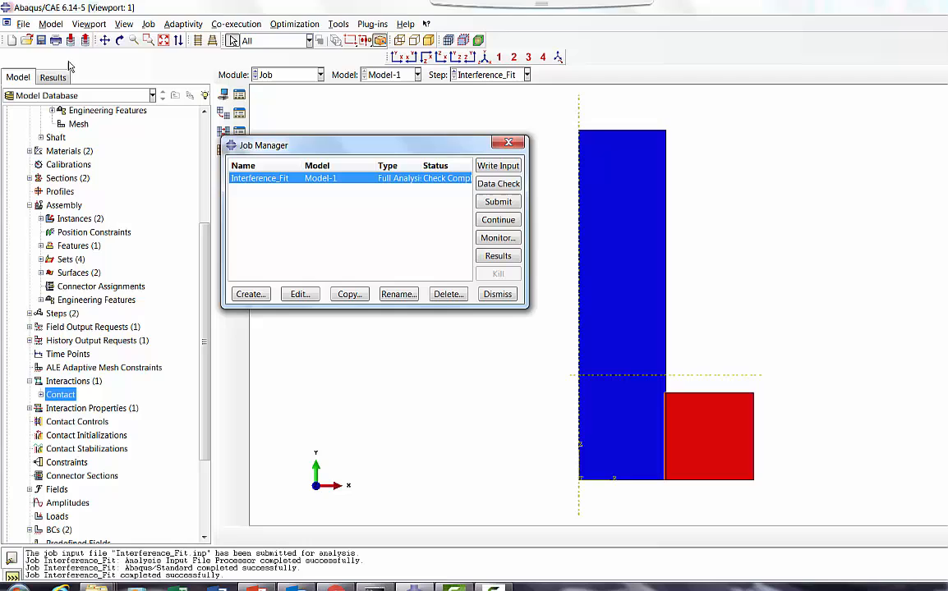
pyautogui.click(25, 26)
pyautogui.click(37, 115)
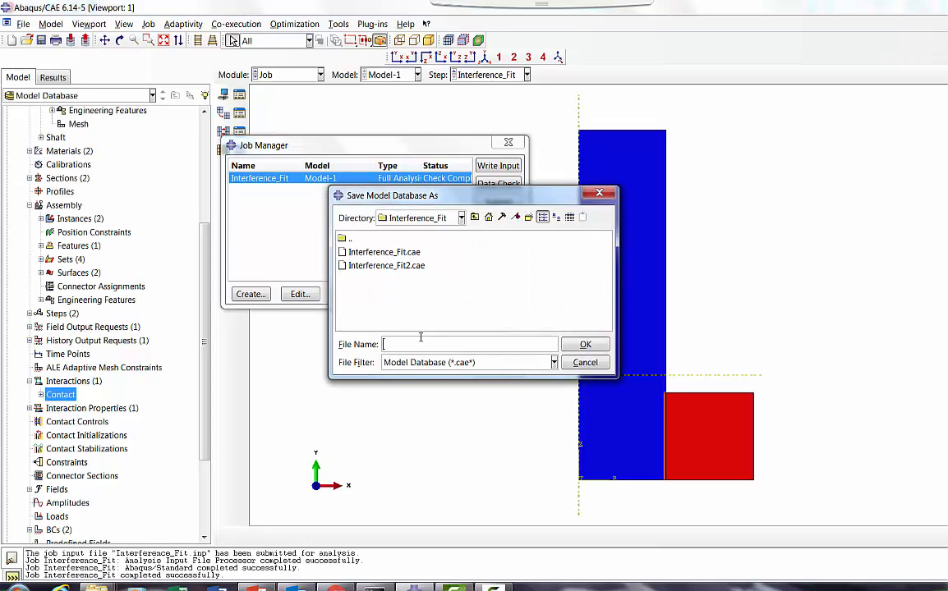
pyautogui.click(374, 265)
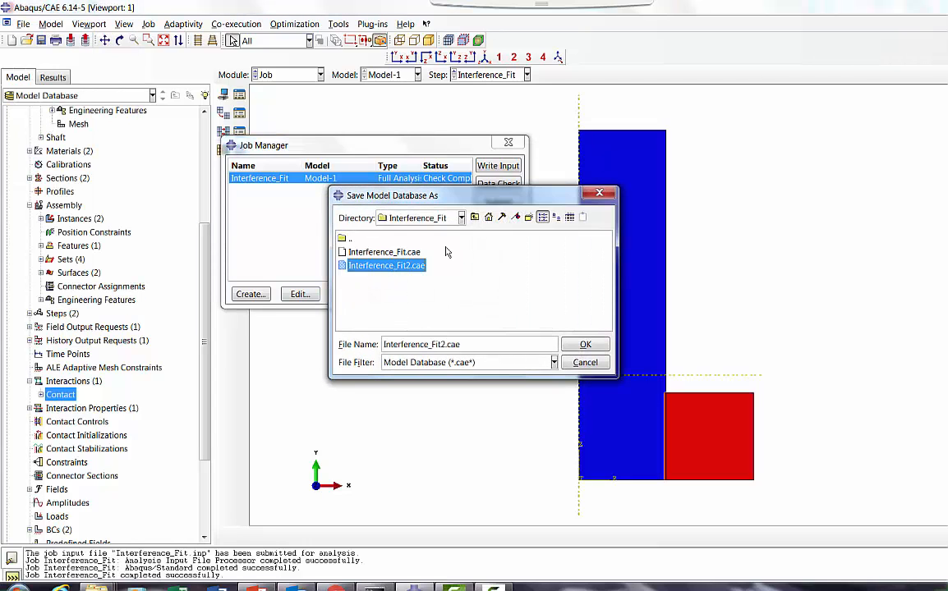
pyautogui.doubleClick(345, 239)
pyautogui.moveTo(432, 325); pyautogui.dragTo(523, 327)
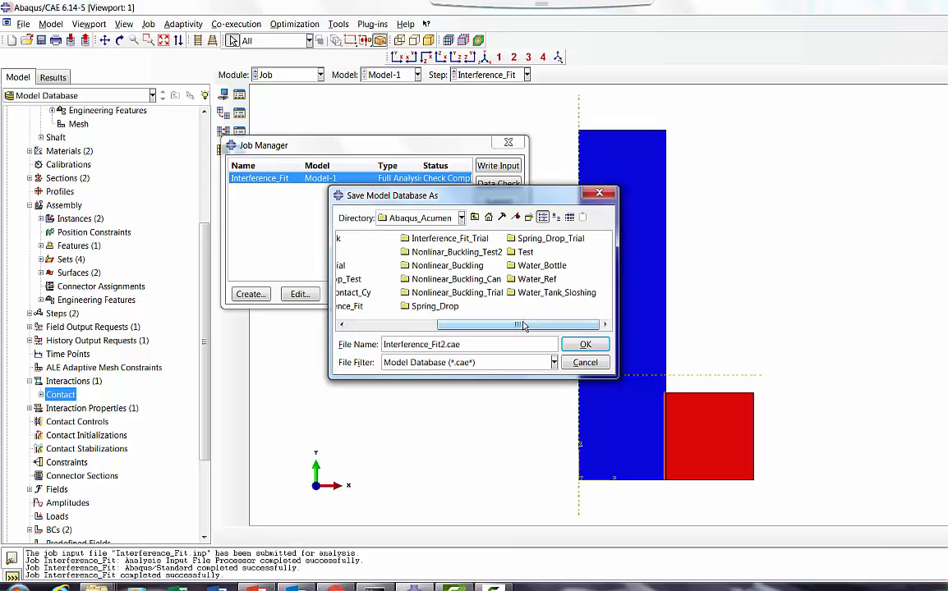
pyautogui.doubleClick(435, 238)
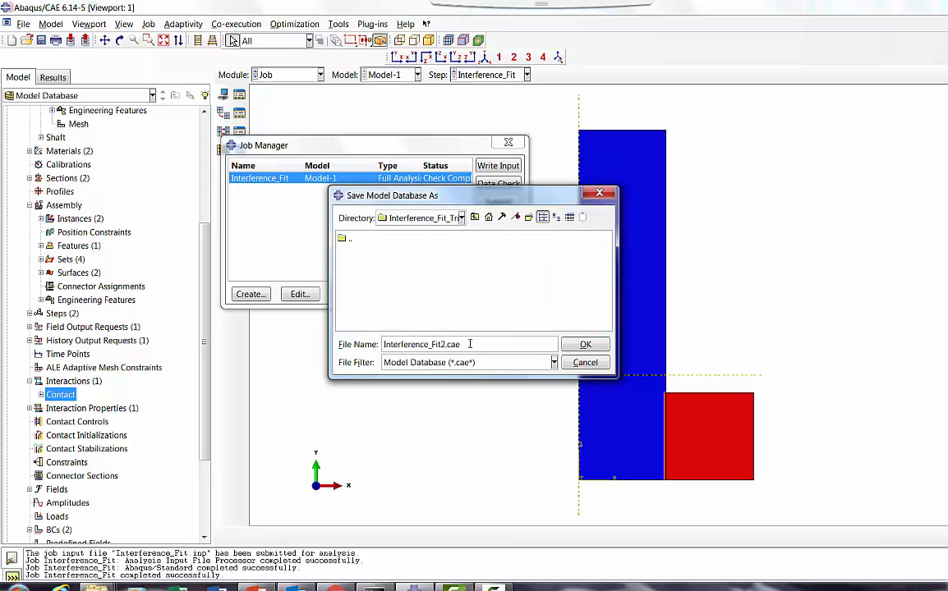
pyautogui.click(575, 348)
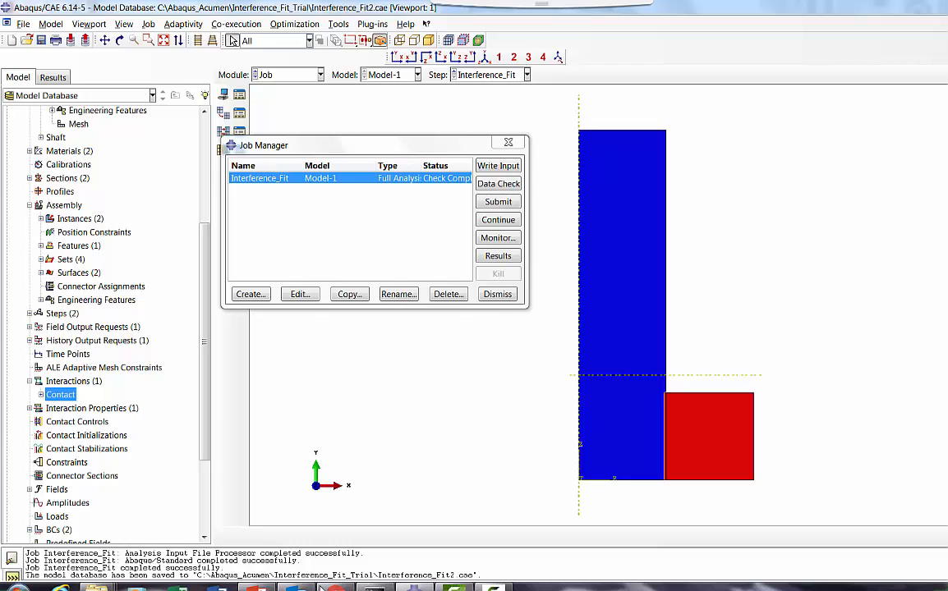
# Step: Open the Interference_Fit INP file from the Interference_Fit_Trial folder in TextPad, shown in a maximized window
pyautogui.moveTo(96, 585)
pyautogui.click(243, 491)
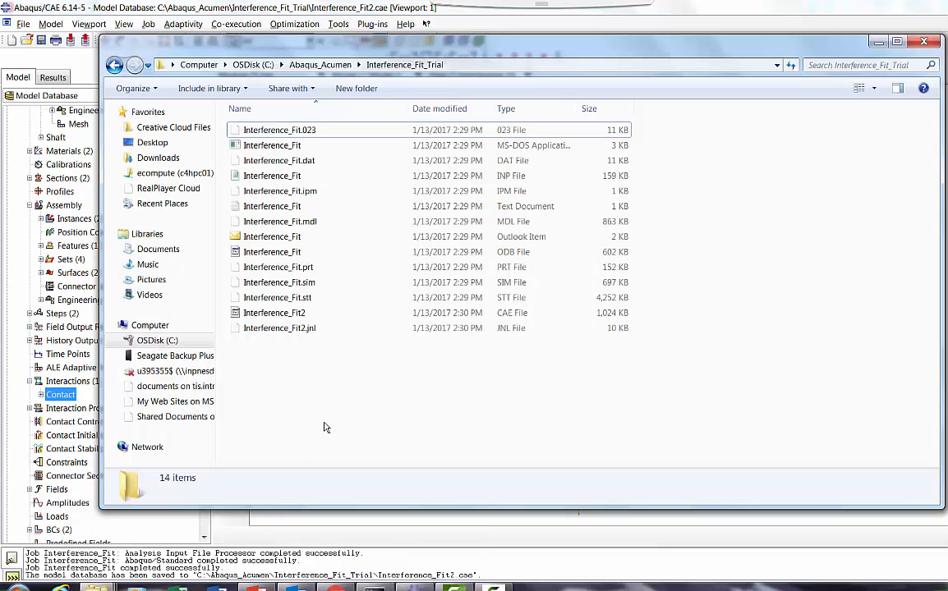
pyautogui.click(283, 177)
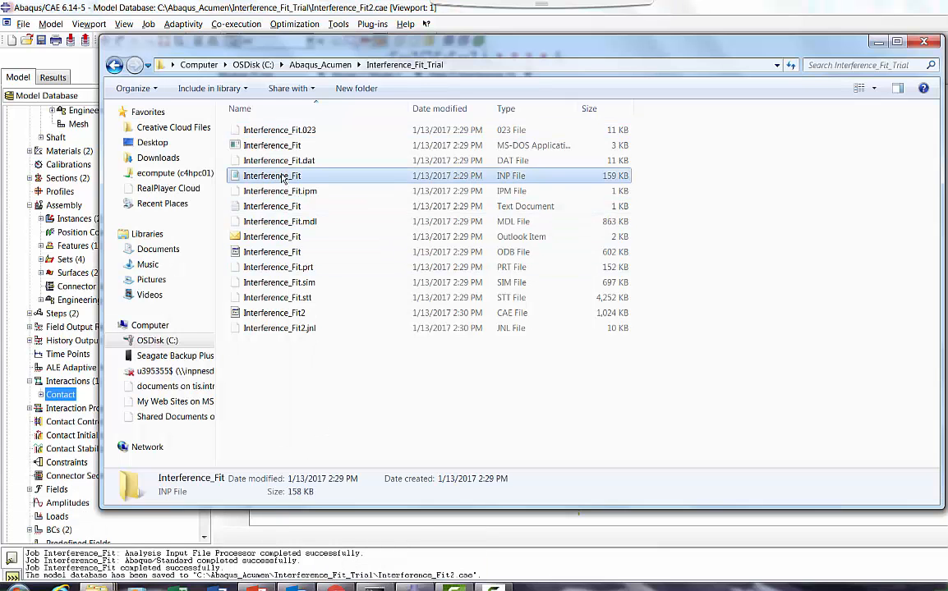
pyautogui.rightClick(284, 177)
pyautogui.moveTo(328, 341)
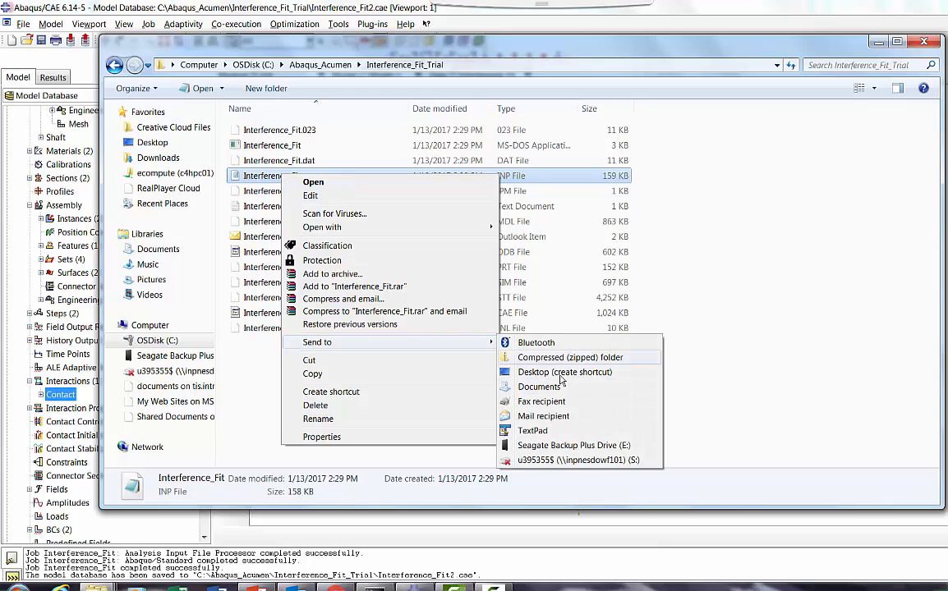
pyautogui.click(538, 430)
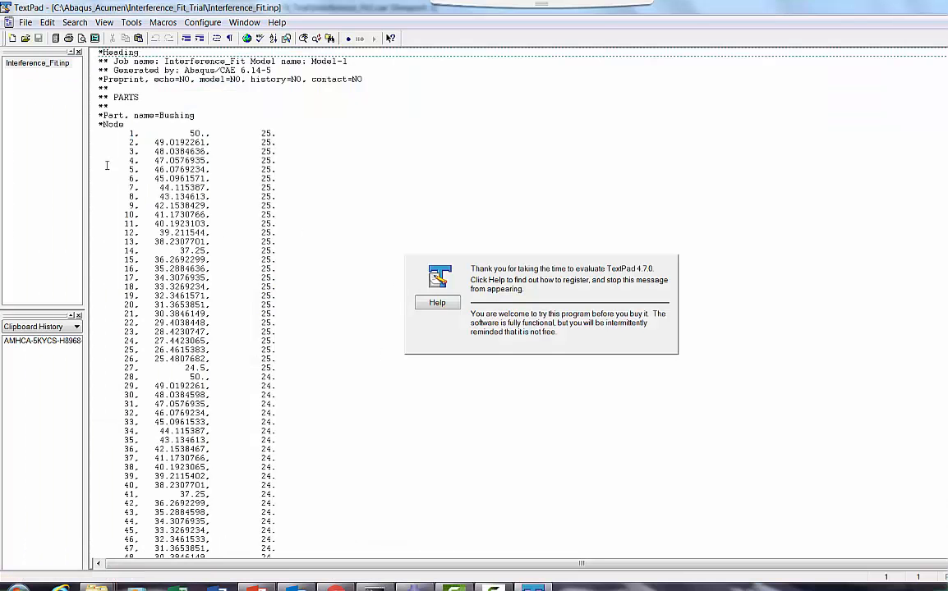
pyautogui.click(124, 124)
pyautogui.doubleClick(70, 12)
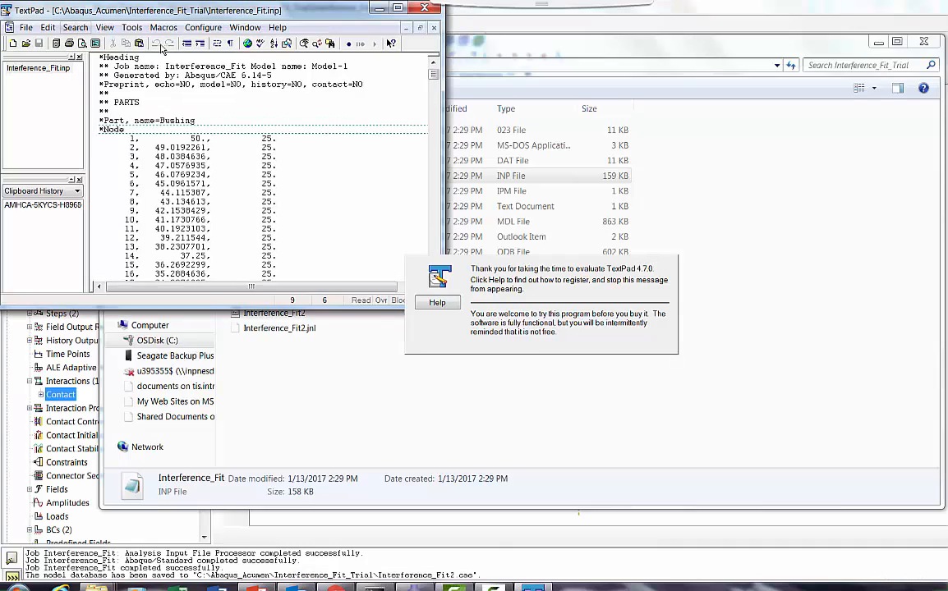
pyautogui.click(398, 8)
pyautogui.click(504, 183)
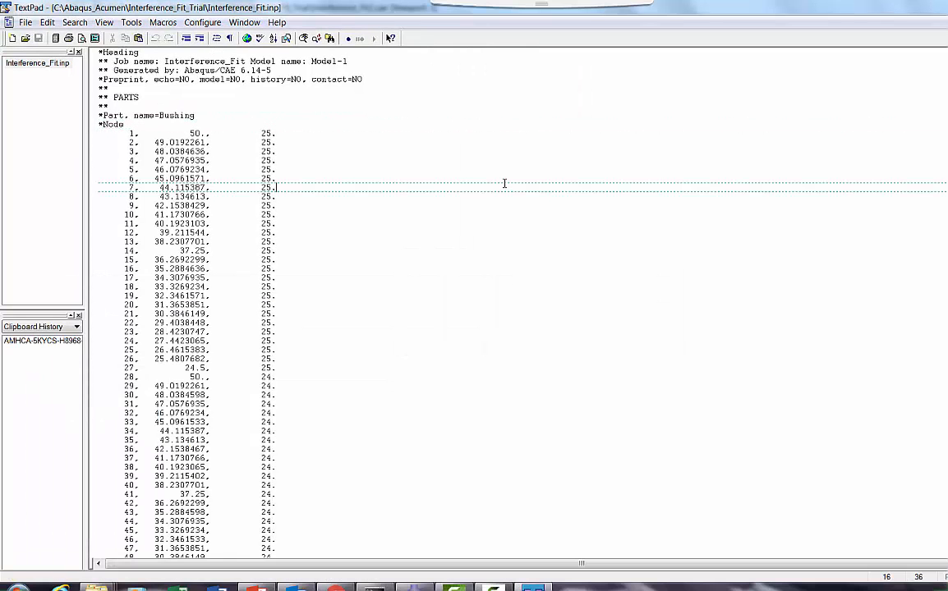
# Step: Examine the friction interaction property, the surface-to-surface contact pair and the shrink contact interference definitions near the end of the input file
pyautogui.hotkey('ctrl', 'End')
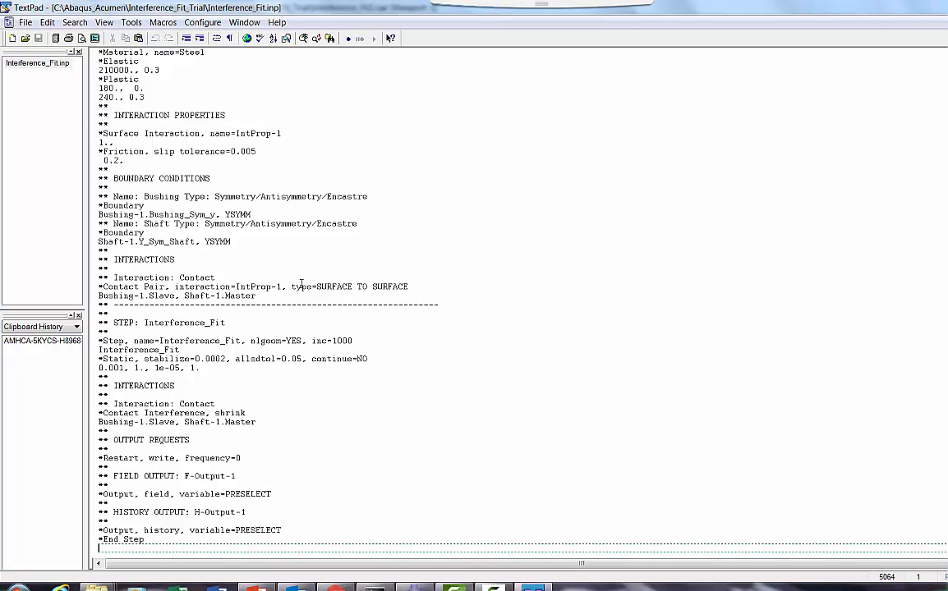
pyautogui.click(103, 135)
pyautogui.moveTo(169, 145); pyautogui.dragTo(171, 160)
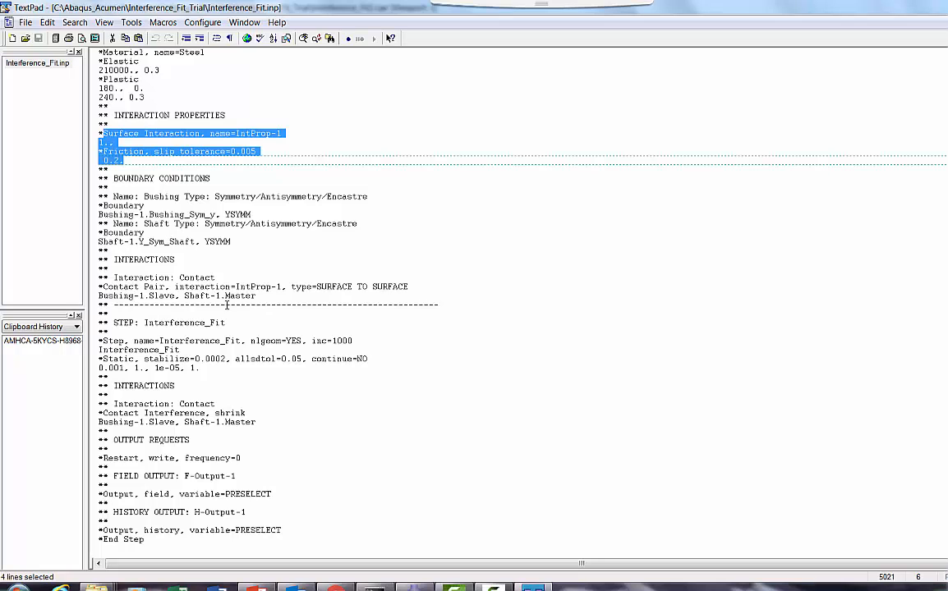
pyautogui.moveTo(86, 296); pyautogui.dragTo(85, 287)
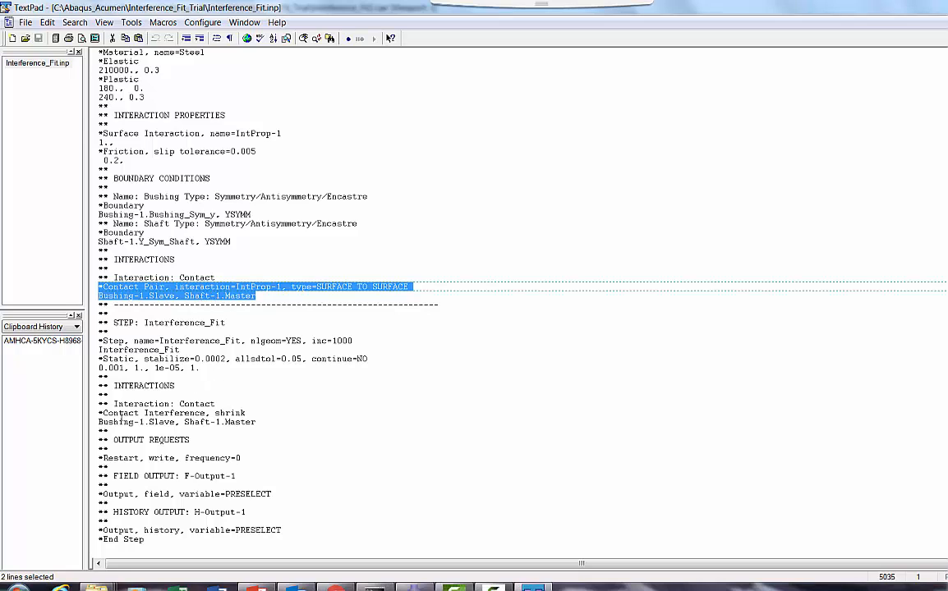
pyautogui.moveTo(108, 416); pyautogui.dragTo(88, 403)
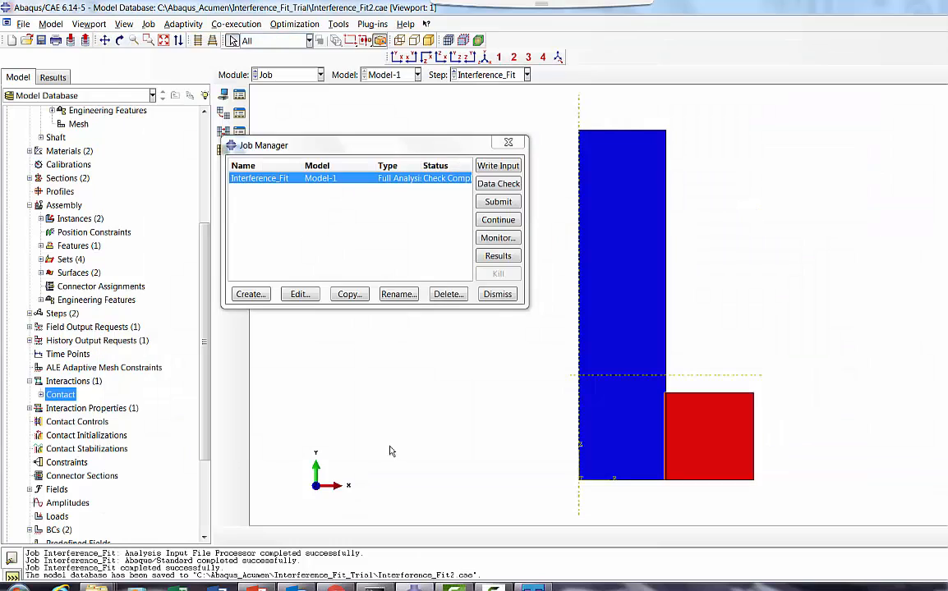
# Step: Switch to Abaqus/CAE, submit the Interference_Fit job overwriting the existing job files, and open its results once it has run
pyautogui.click(497, 202)
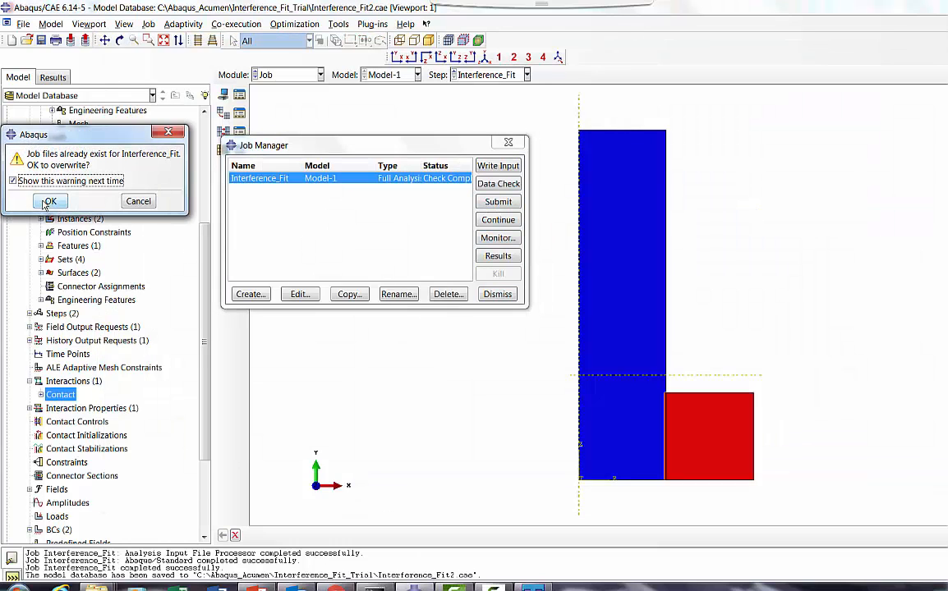
pyautogui.click(49, 202)
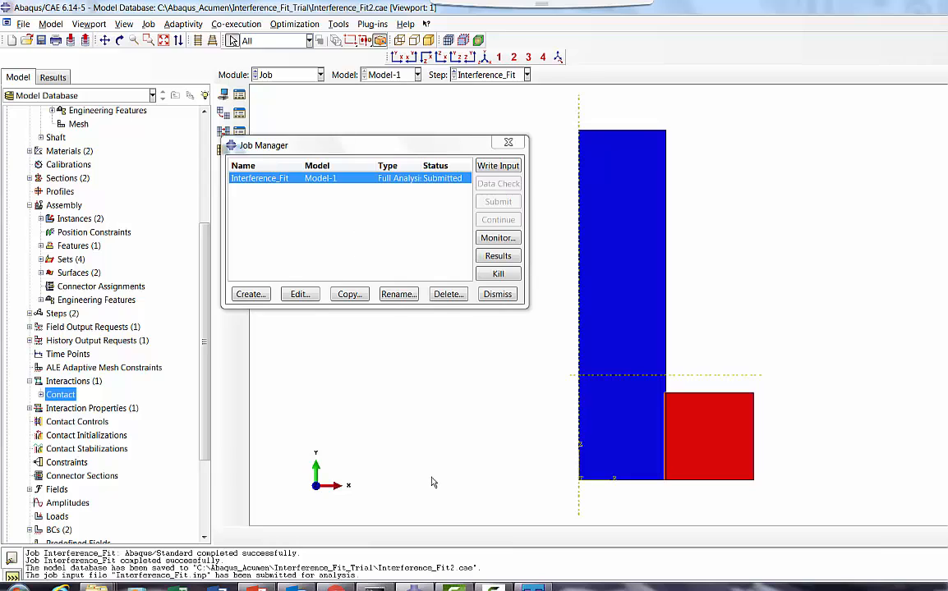
pyautogui.click(494, 588)
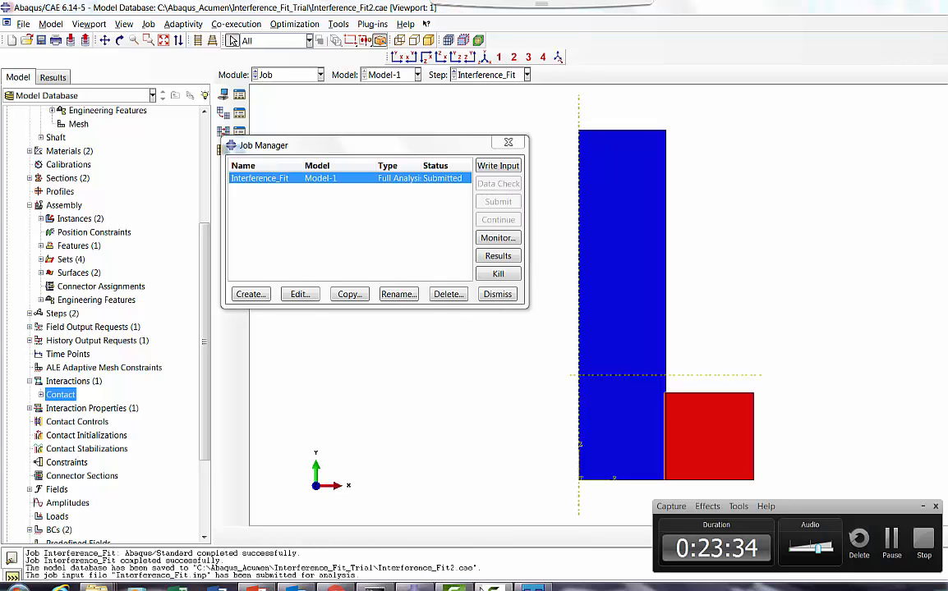
pyautogui.click(895, 538)
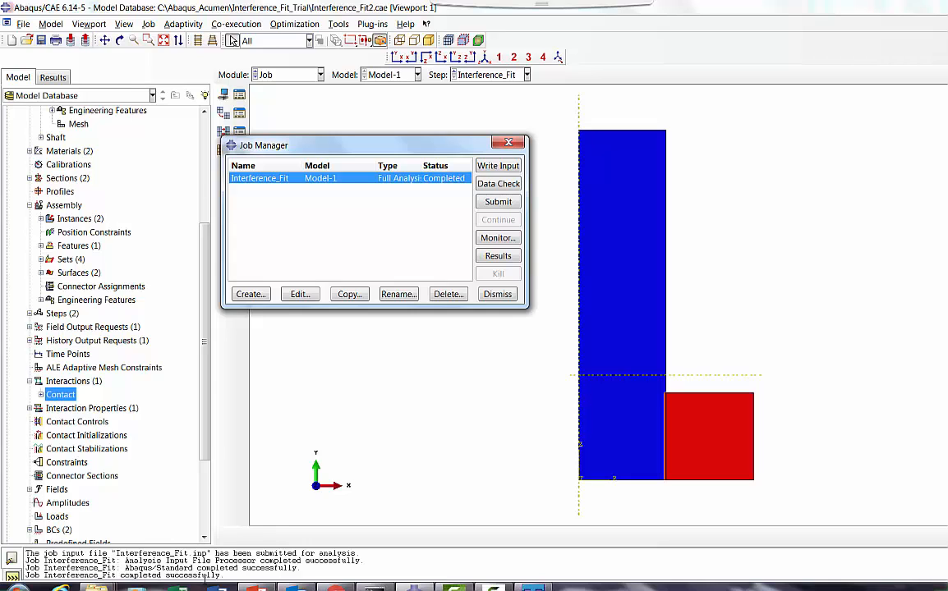
pyautogui.click(500, 257)
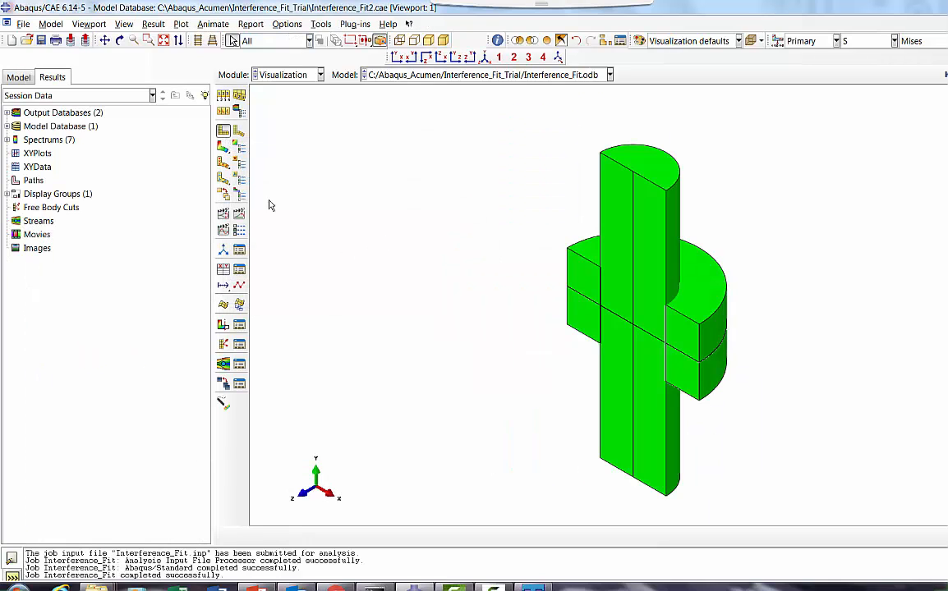
# Step: Turn off the element sweep and the XZ mirror plane in the ODB display options
pyautogui.click(239, 111)
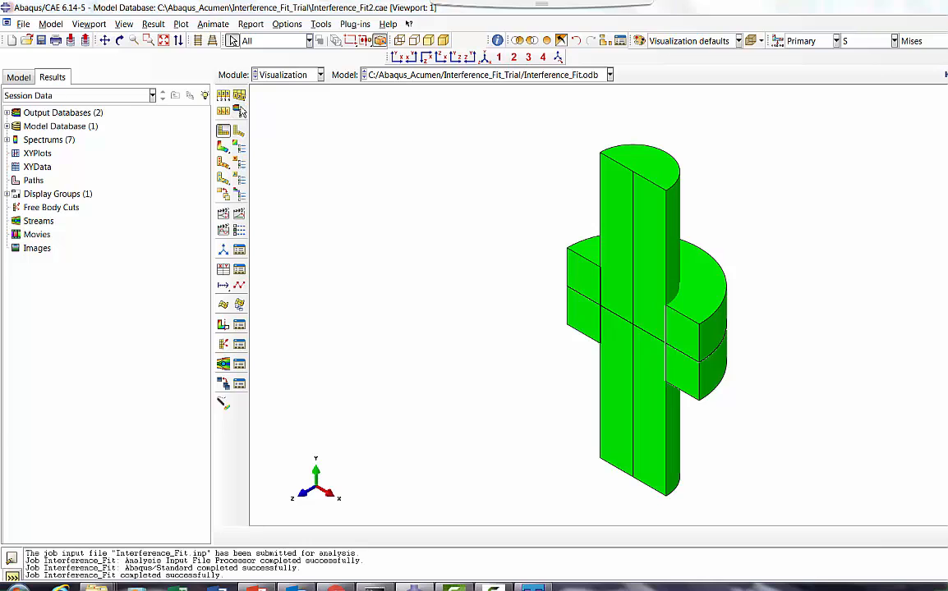
pyautogui.click(52, 140)
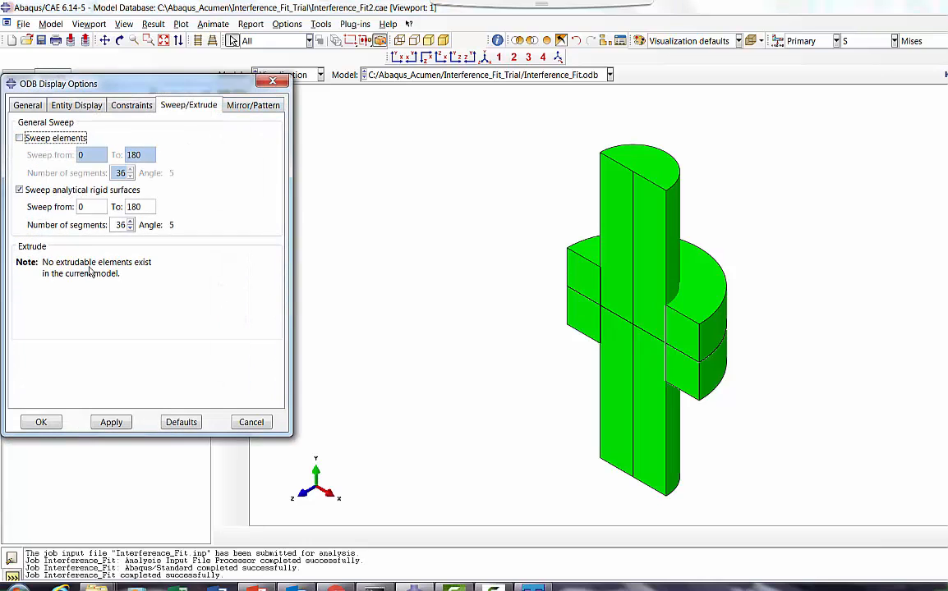
pyautogui.click(115, 424)
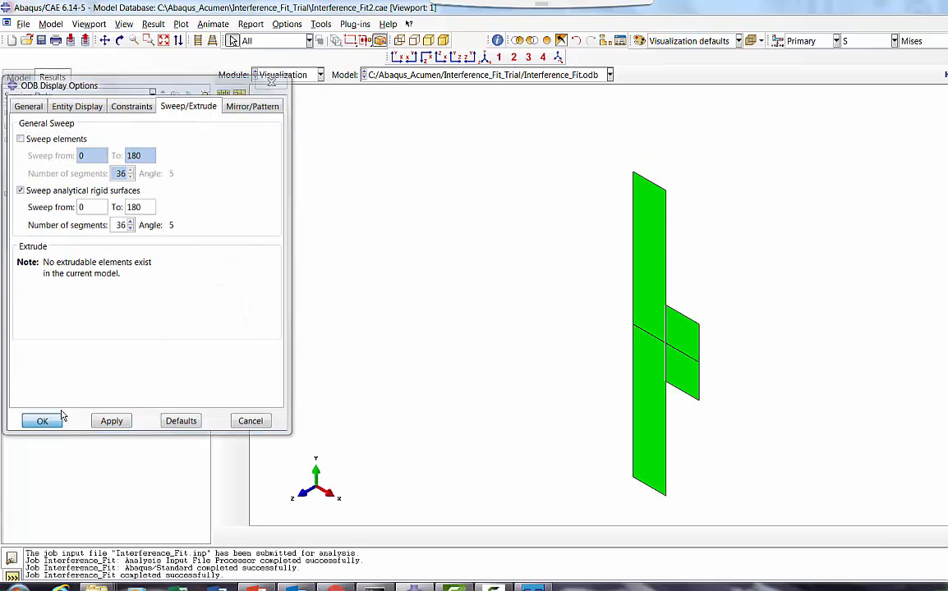
pyautogui.click(42, 423)
pyautogui.click(240, 120)
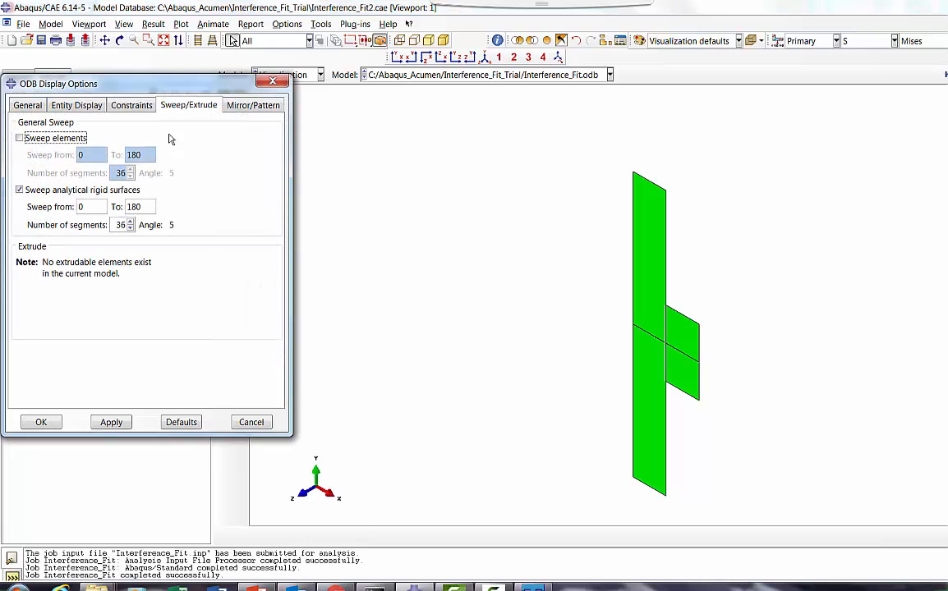
pyautogui.click(236, 106)
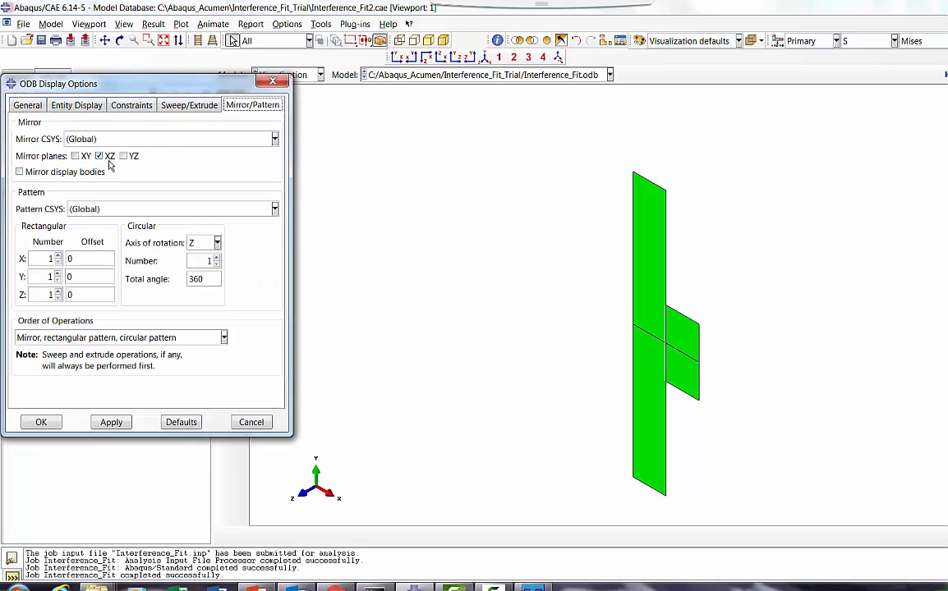
pyautogui.click(111, 422)
pyautogui.click(41, 422)
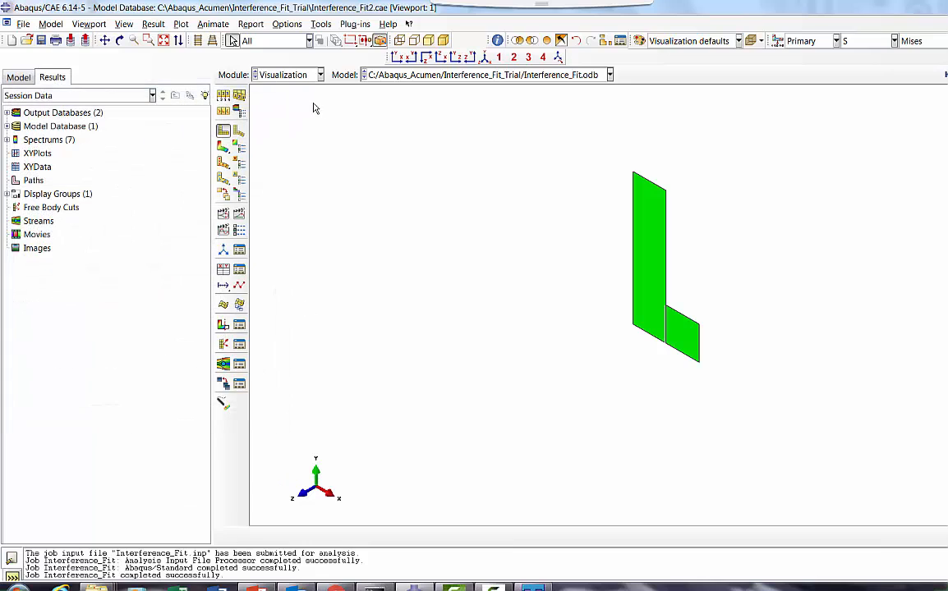
# Step: Plot the Mises stress contours on the deformed shape in the XY view and animate their time history, checking the shaft-bushing contact area
pyautogui.click(396, 57)
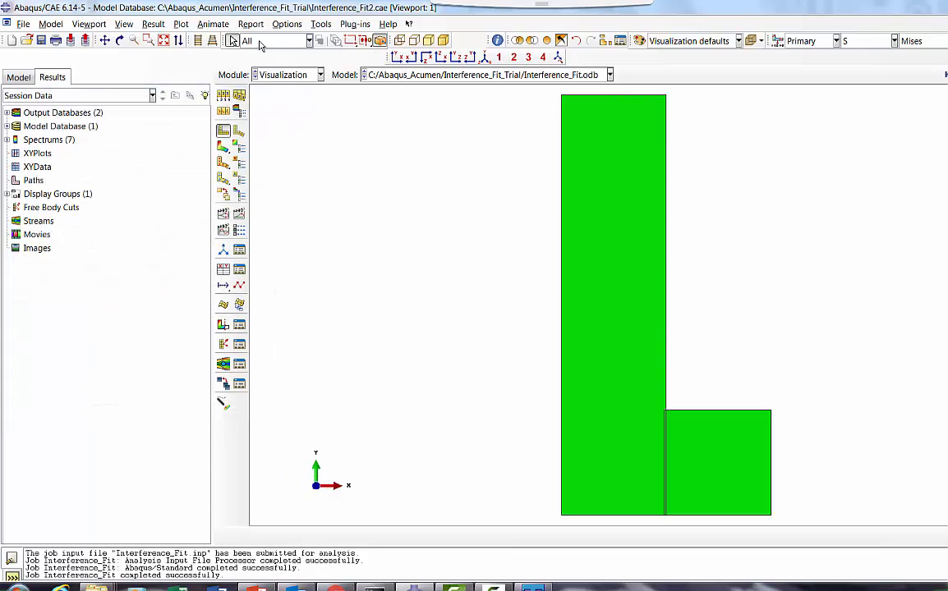
pyautogui.click(223, 148)
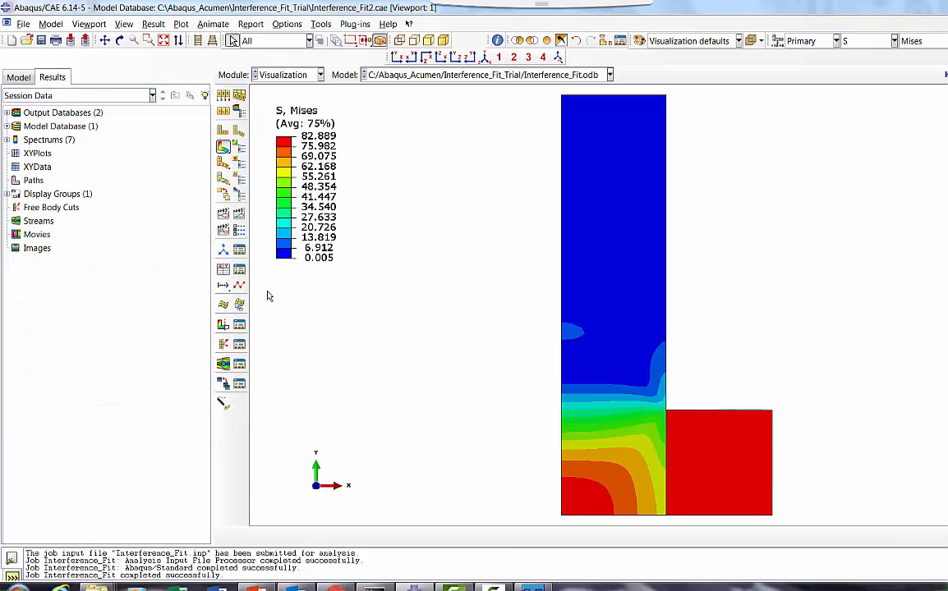
pyautogui.click(238, 212)
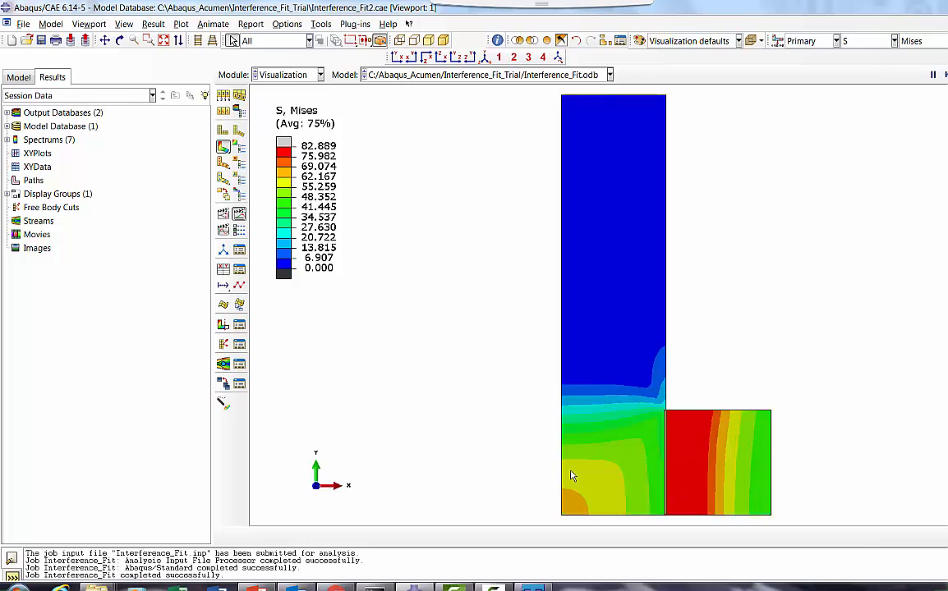
pyautogui.click(148, 40)
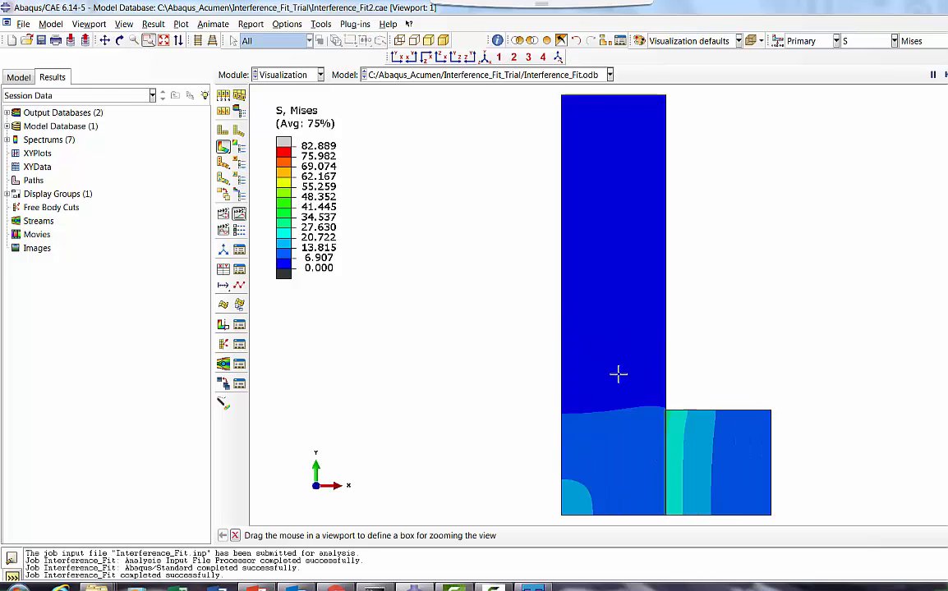
pyautogui.moveTo(607, 366); pyautogui.dragTo(849, 518)
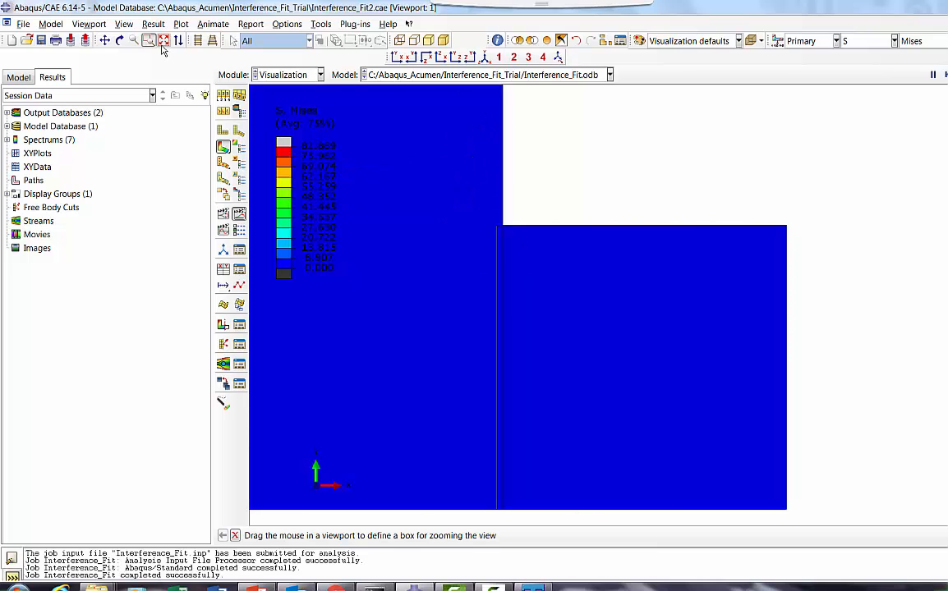
pyautogui.click(163, 41)
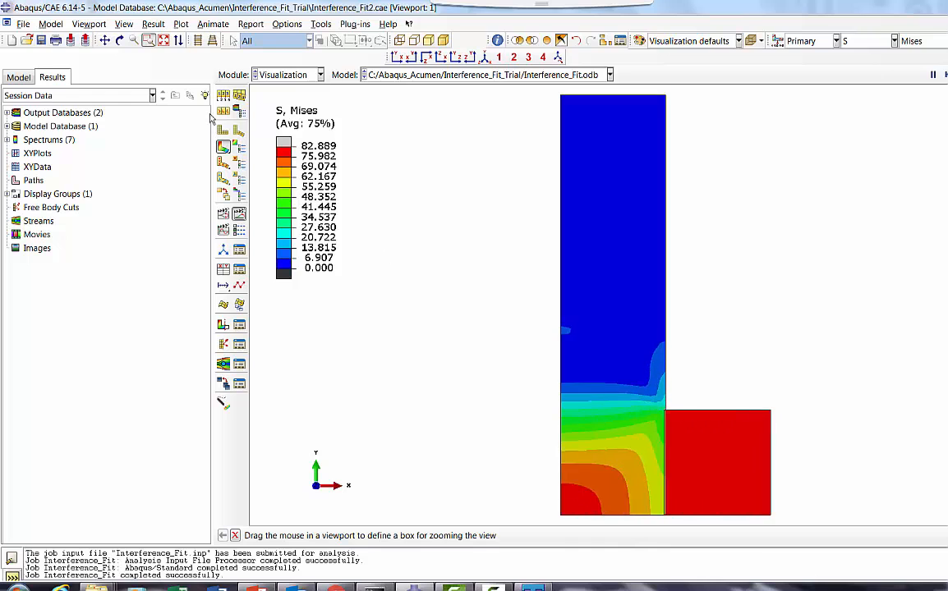
# Step: Mirror the displayed results about the XZ plane and sweep the elements from 0 to 180 degrees with 36 segments
pyautogui.click(237, 104)
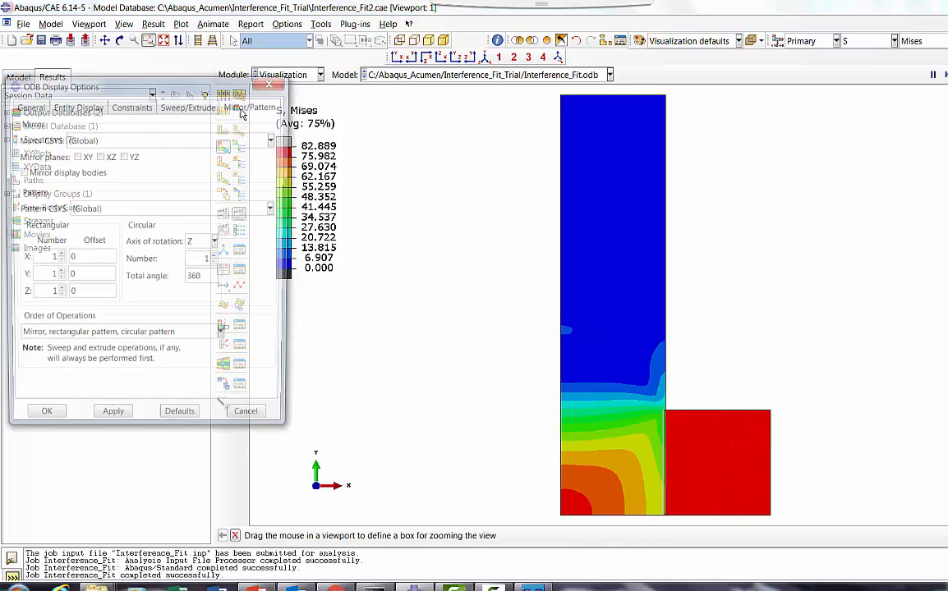
pyautogui.click(99, 156)
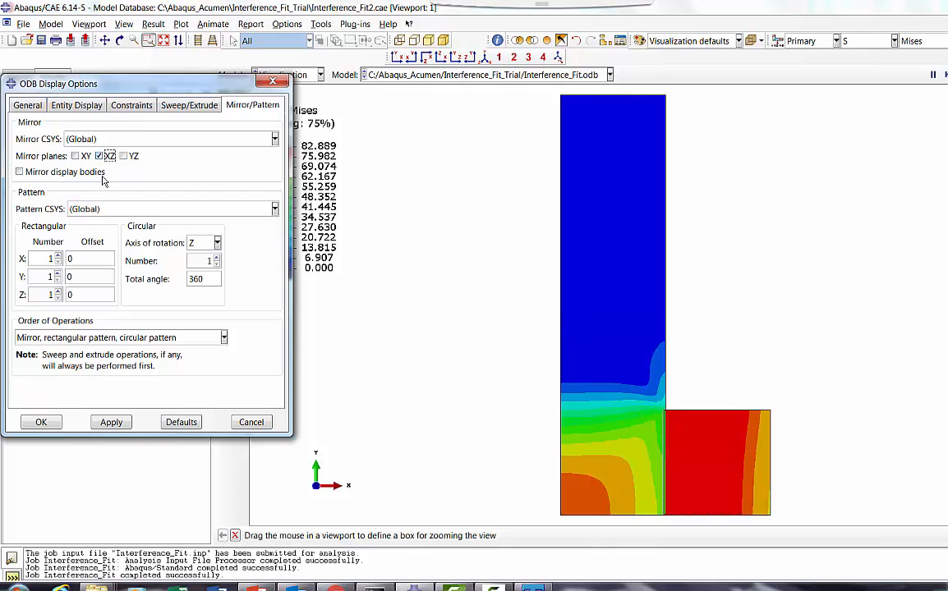
pyautogui.click(113, 422)
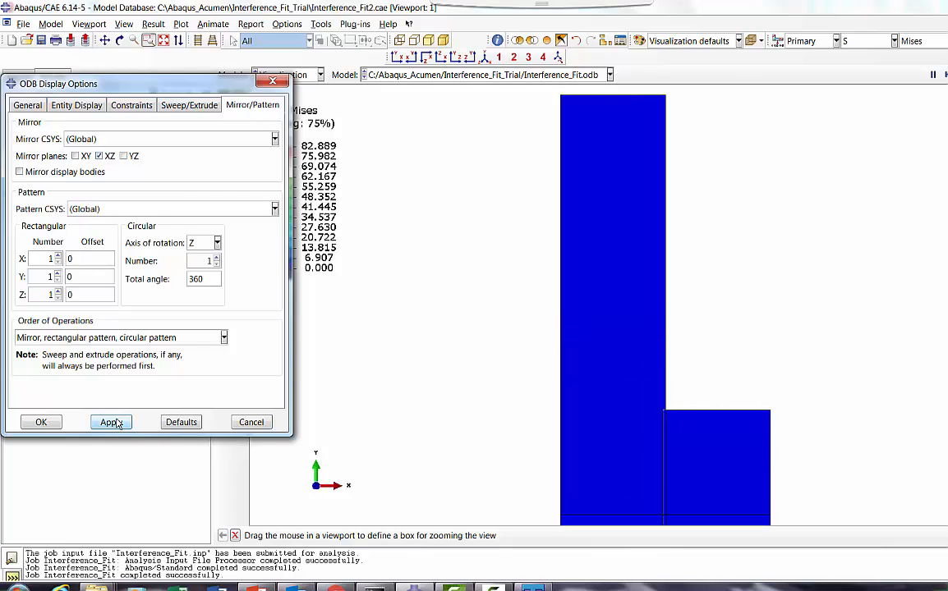
pyautogui.click(162, 40)
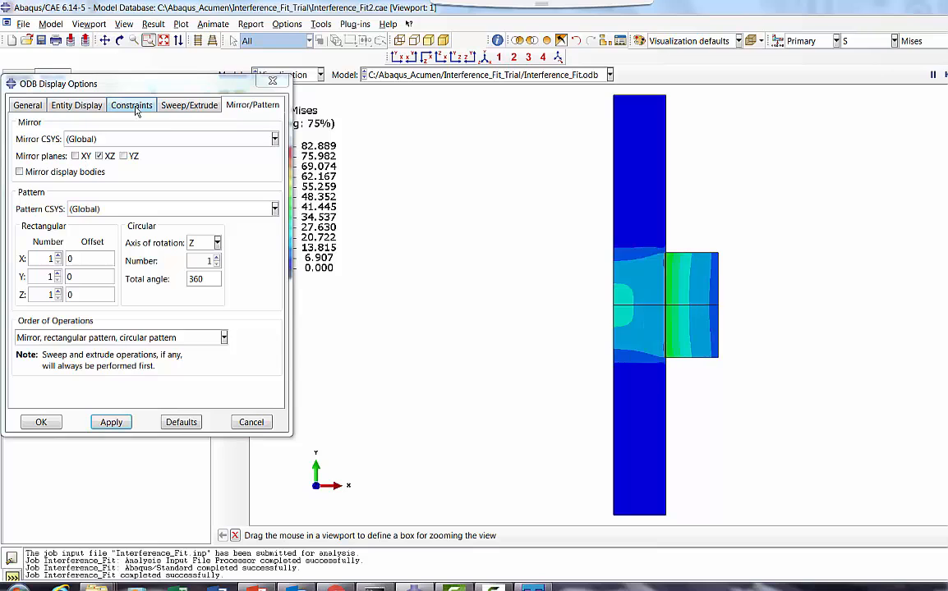
pyautogui.click(188, 105)
pyautogui.click(50, 138)
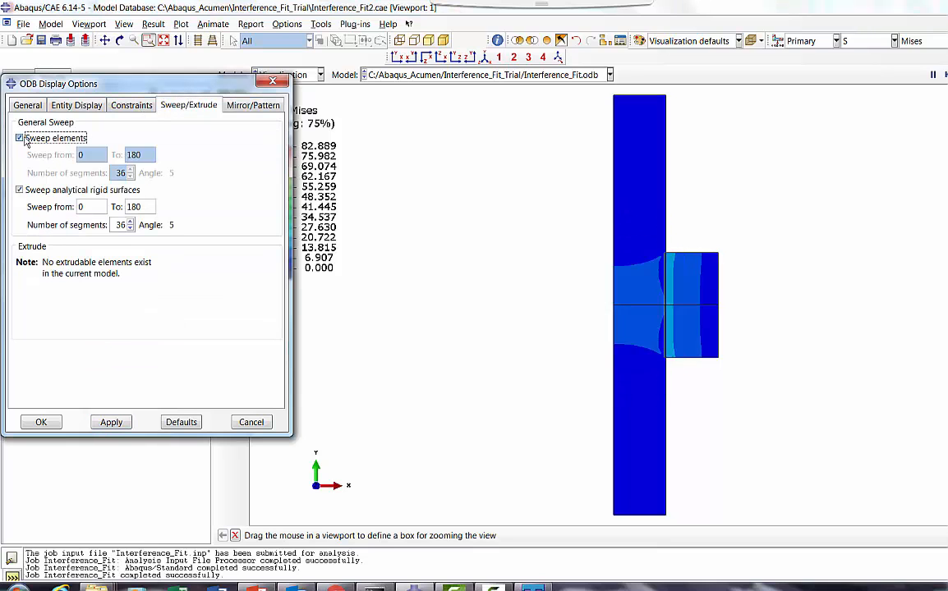
pyautogui.click(113, 422)
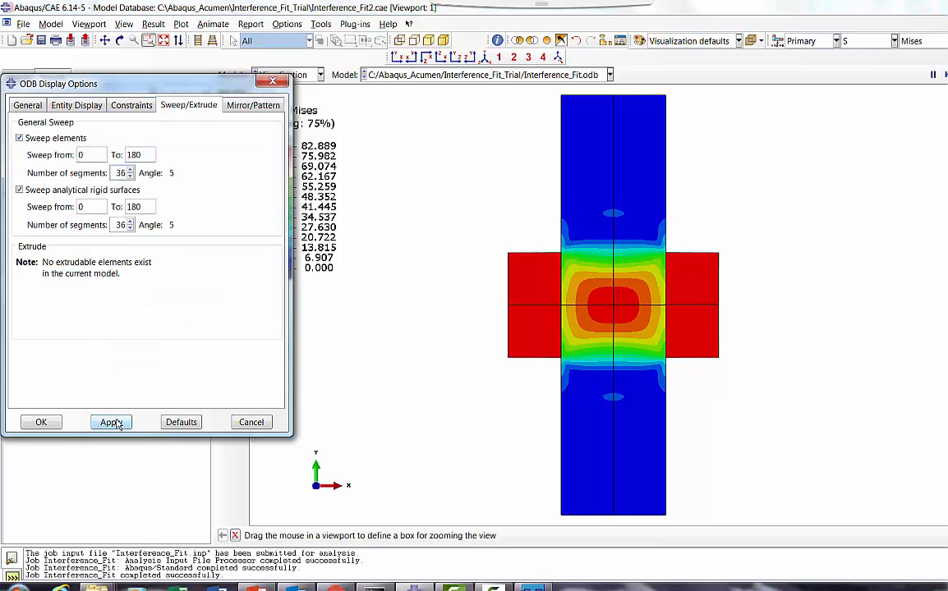
pyautogui.click(41, 422)
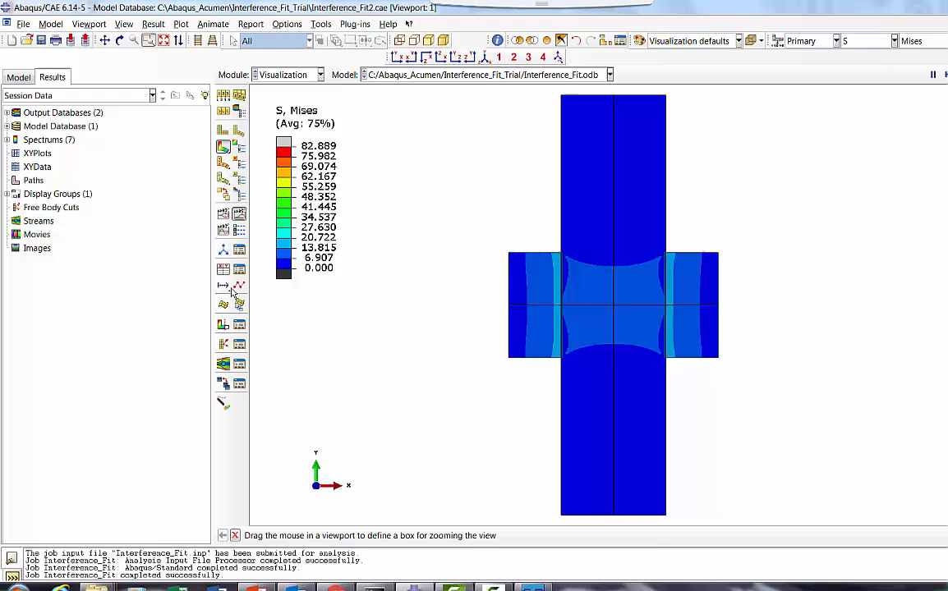
# Step: Show the swept model at an oblique angle and display the Interference_Fit step's increment 17 at step time 1.000
pyautogui.click(120, 42)
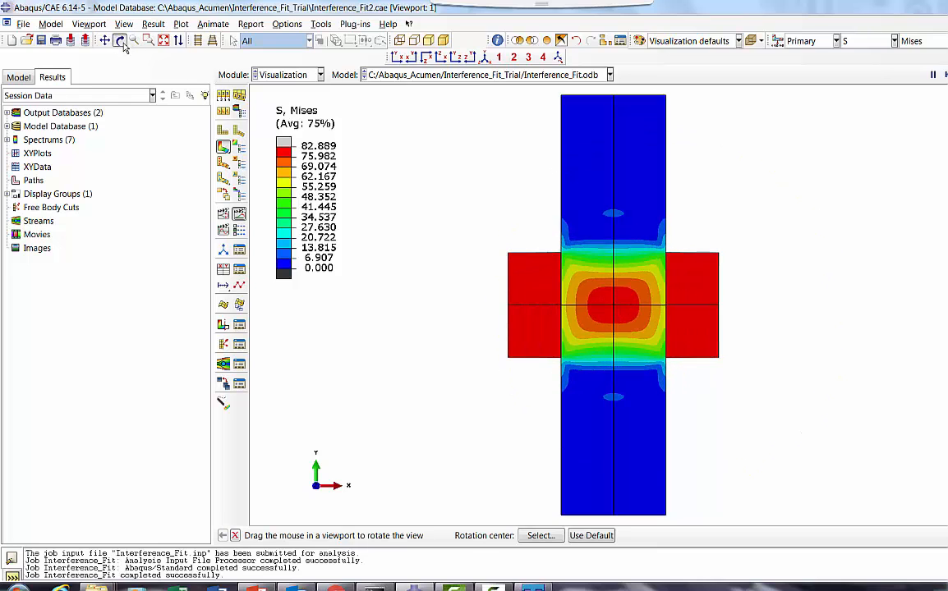
pyautogui.click(119, 41)
pyautogui.click(119, 41)
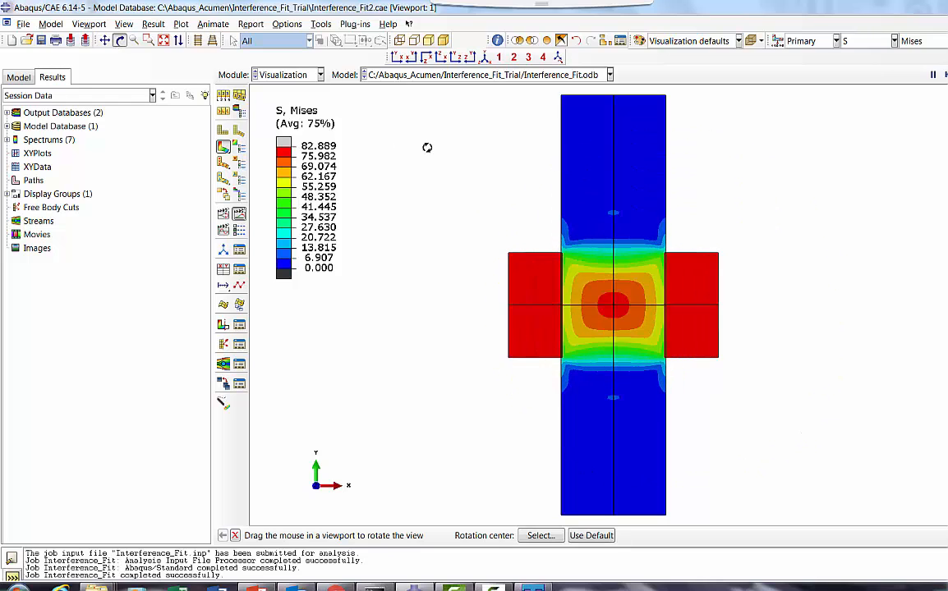
pyautogui.moveTo(516, 173); pyautogui.dragTo(695, 324)
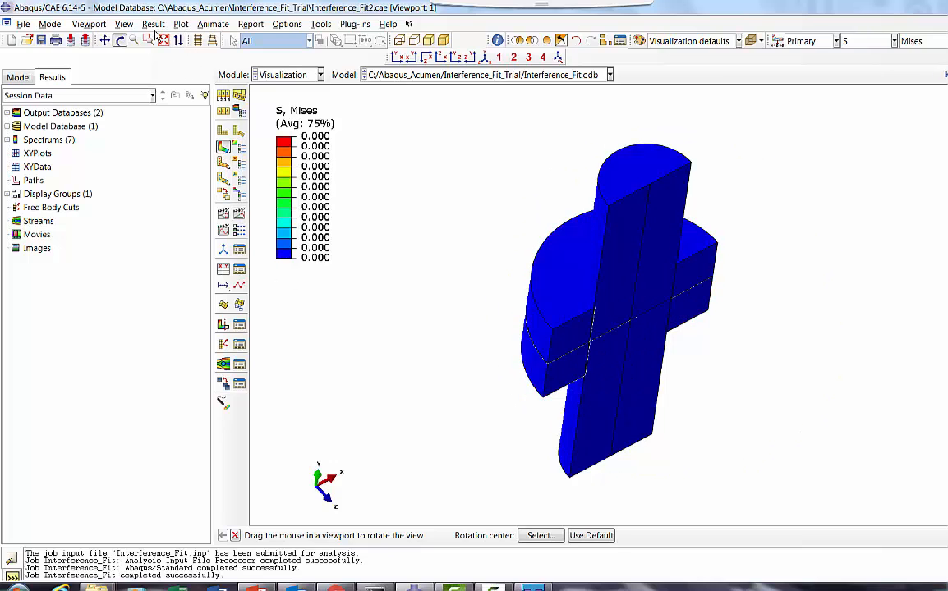
pyautogui.click(160, 24)
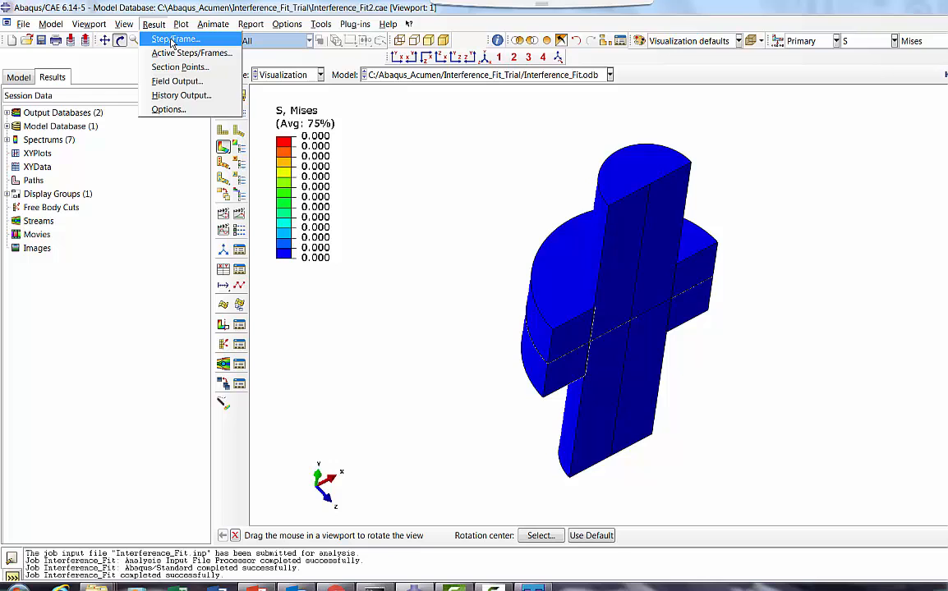
pyautogui.click(173, 40)
pyautogui.scroll(-2, 246, 372)
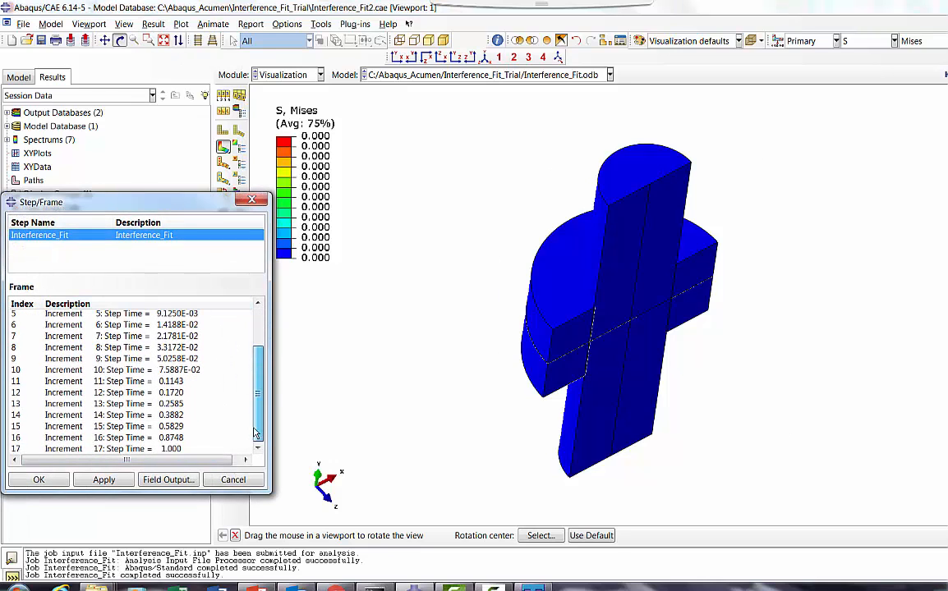
pyautogui.click(131, 449)
pyautogui.click(51, 482)
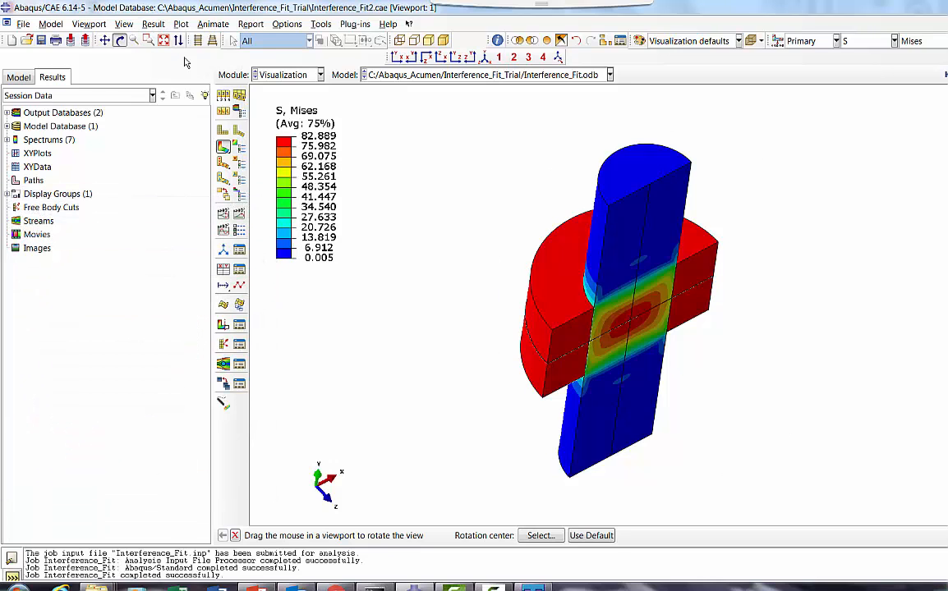
# Step: Set the primary field output variable to CPRESS, the contact pressure at surface nodes, and apply it to the contour plot
pyautogui.click(154, 23)
pyautogui.click(177, 82)
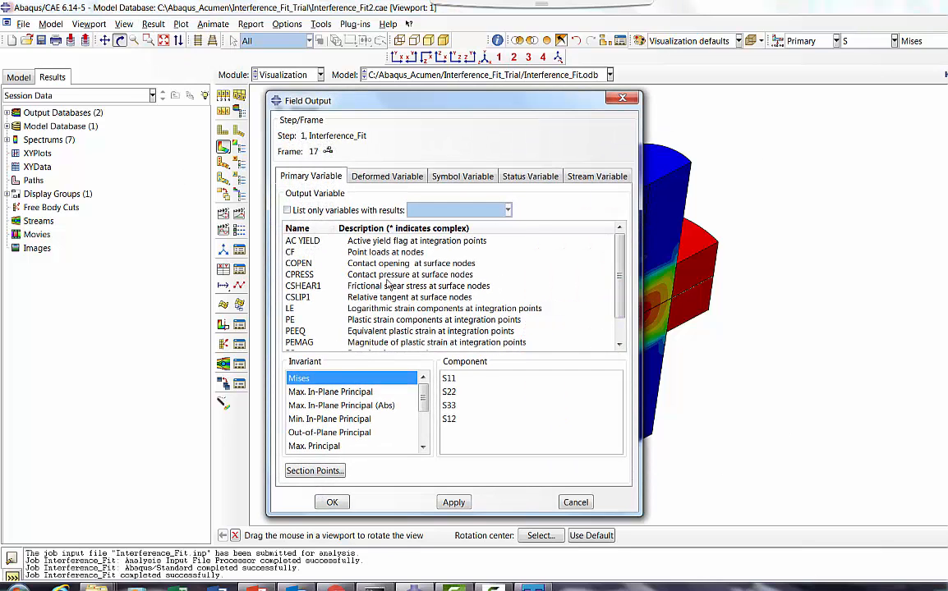
pyautogui.click(350, 265)
pyautogui.click(346, 275)
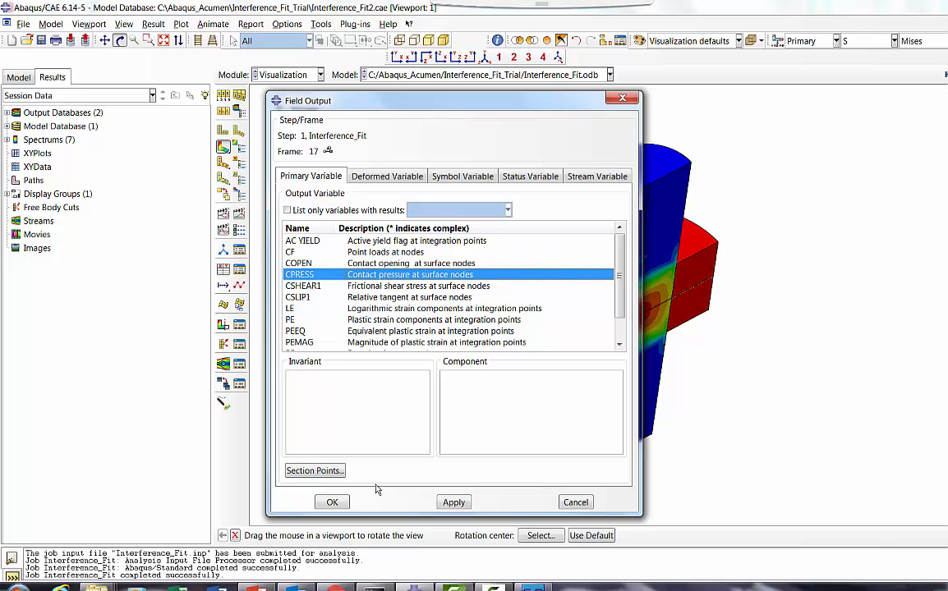
pyautogui.click(450, 503)
pyautogui.click(330, 502)
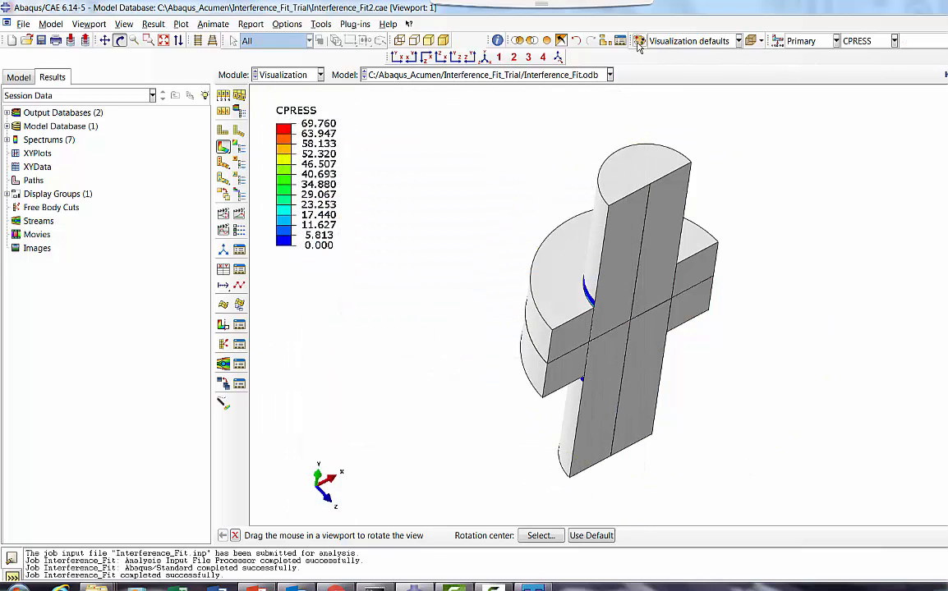
# Step: Remove the BUSHING-1.SET-1 element set from the display so that only the shaft is shown
pyautogui.click(563, 43)
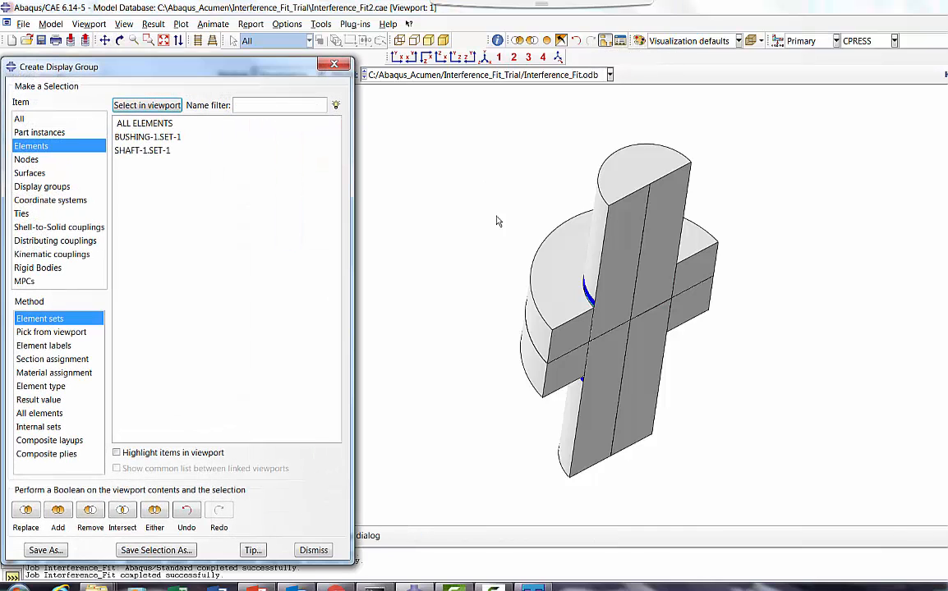
pyautogui.click(140, 138)
pyautogui.click(92, 512)
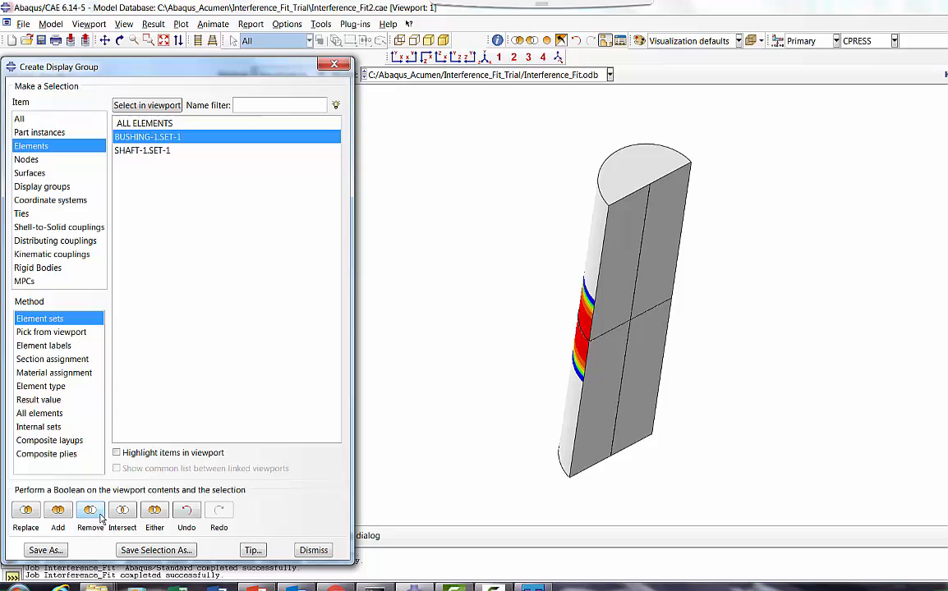
pyautogui.click(313, 549)
# Step: Inspect the contact pressure band on the shaft's outer surface and animate its time history
pyautogui.click(119, 40)
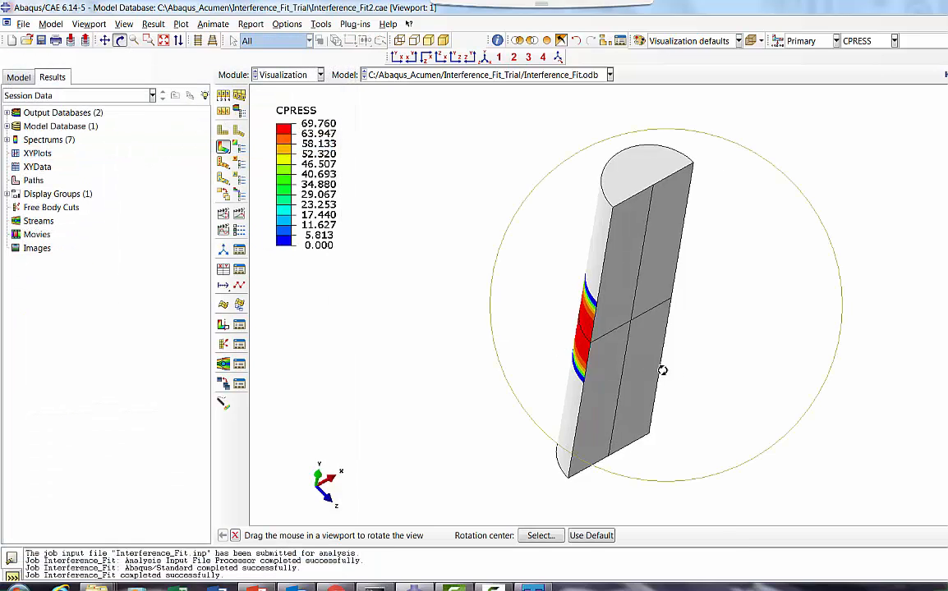
pyautogui.moveTo(662, 372); pyautogui.dragTo(621, 348)
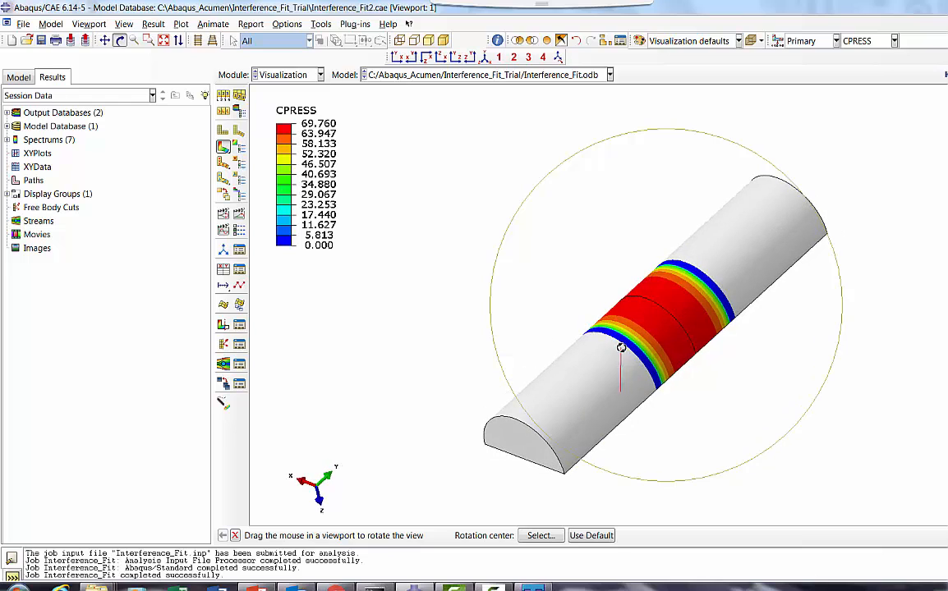
pyautogui.click(239, 217)
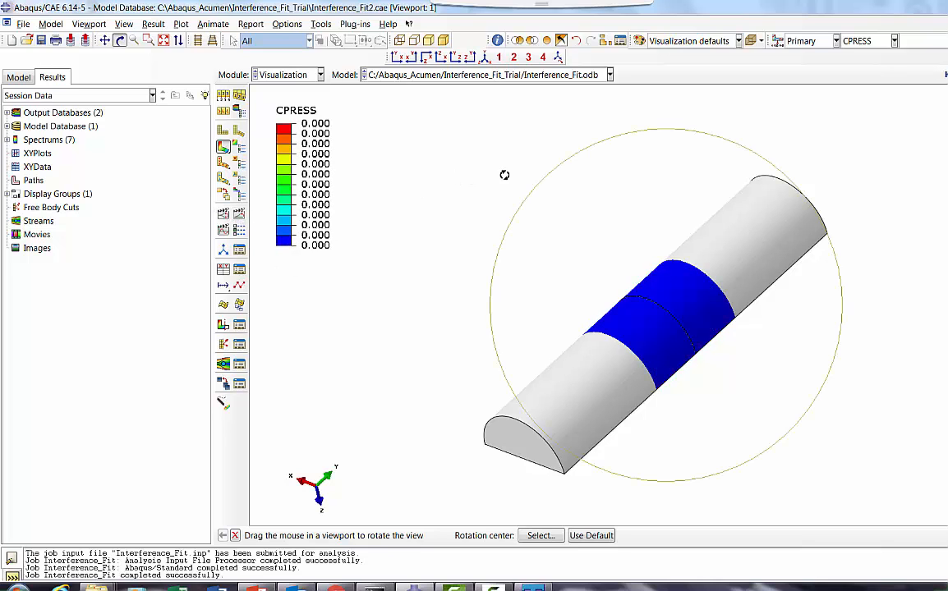
# Step: Add the BUSHING-1.SET-1 elements back to the display and remove the SHAFT-1.SET-1 elements
pyautogui.click(605, 40)
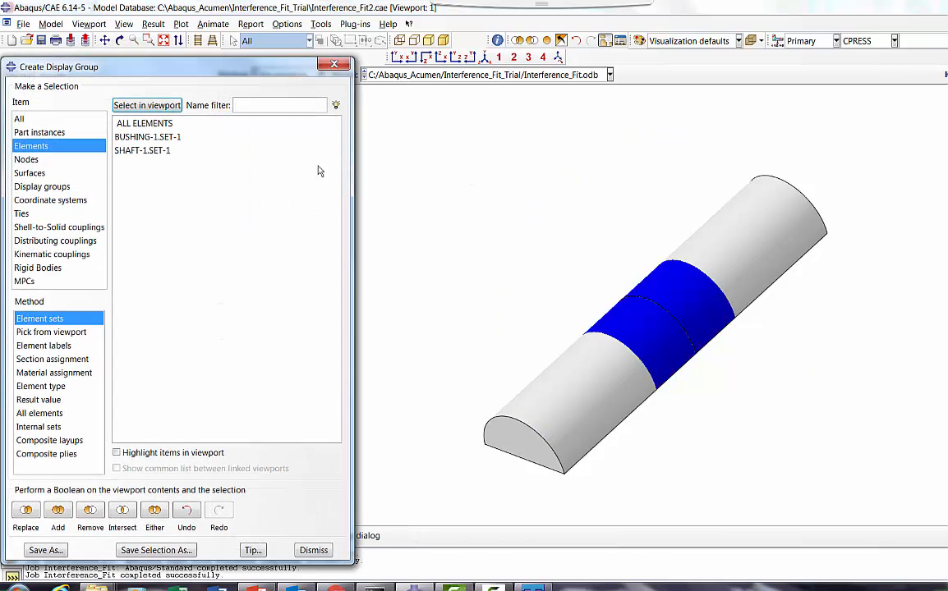
pyautogui.click(151, 136)
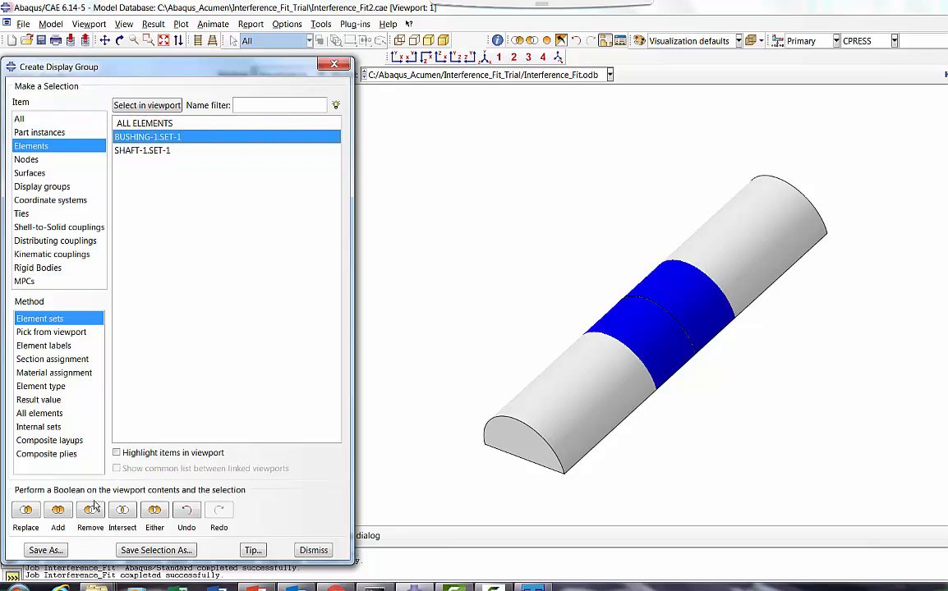
pyautogui.click(59, 512)
pyautogui.click(144, 150)
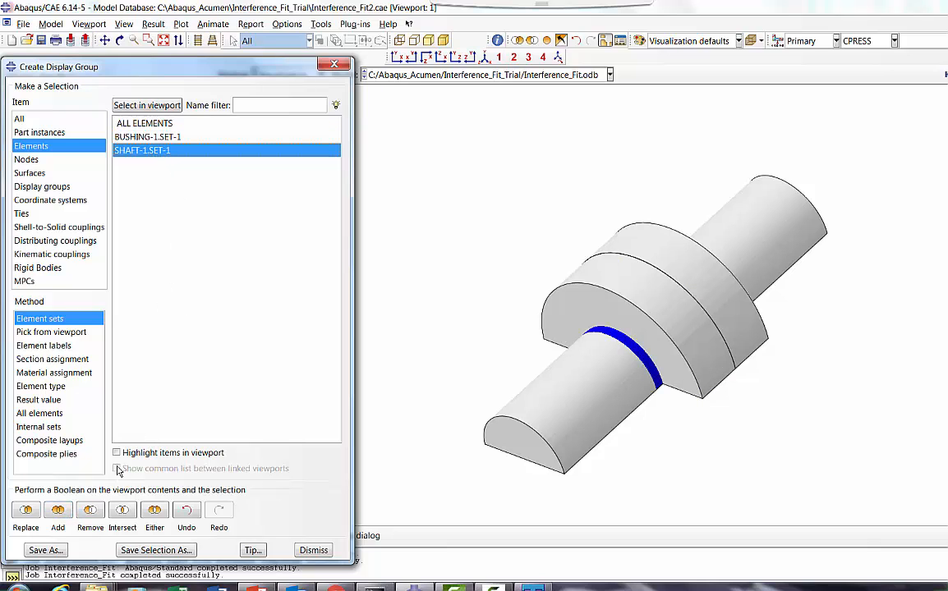
pyautogui.click(89, 510)
pyautogui.click(313, 550)
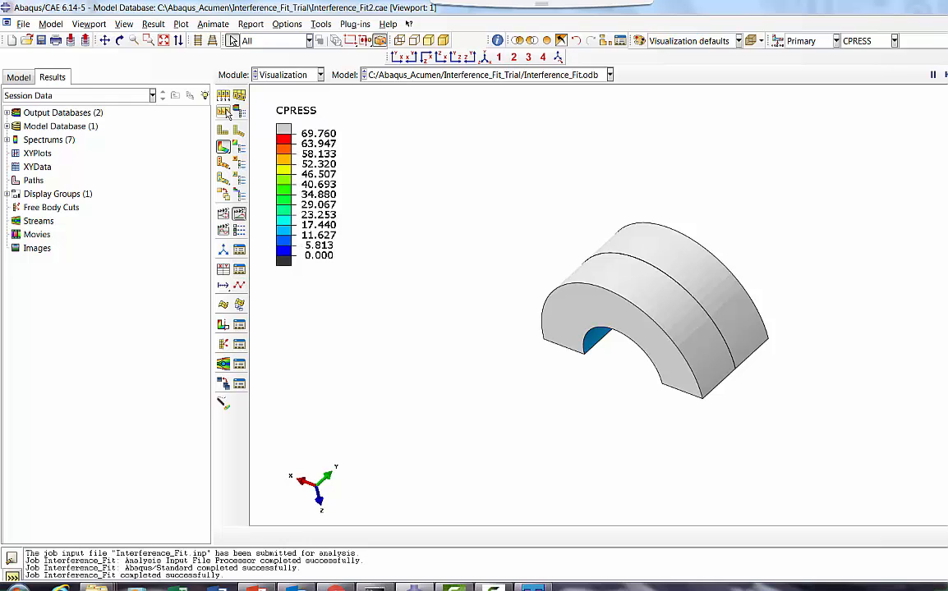
# Step: Turn the bushing to expose its bore and examine the contact pressure there with the part fitted to the viewport
pyautogui.click(120, 40)
pyautogui.moveTo(666, 250); pyautogui.dragTo(692, 328)
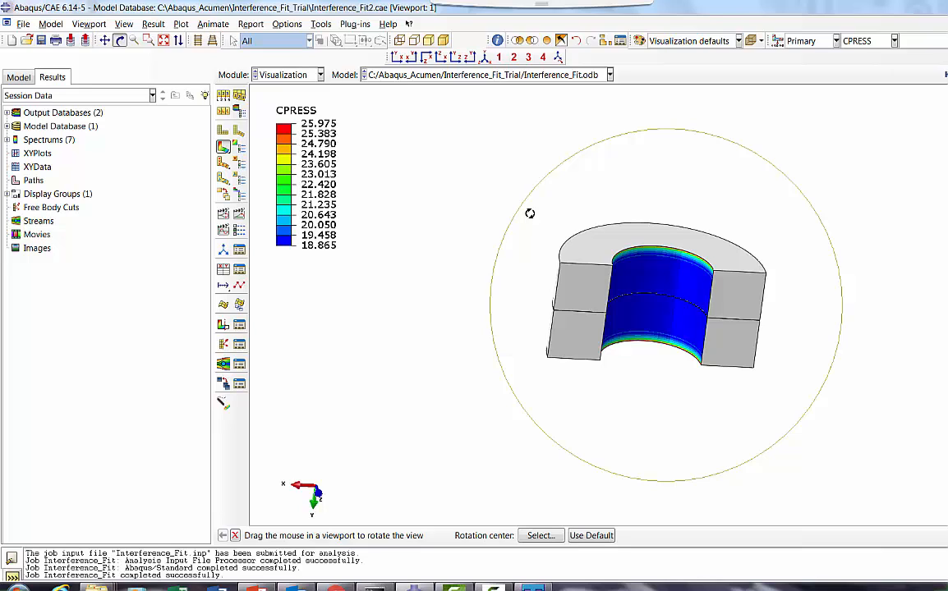
pyautogui.click(162, 42)
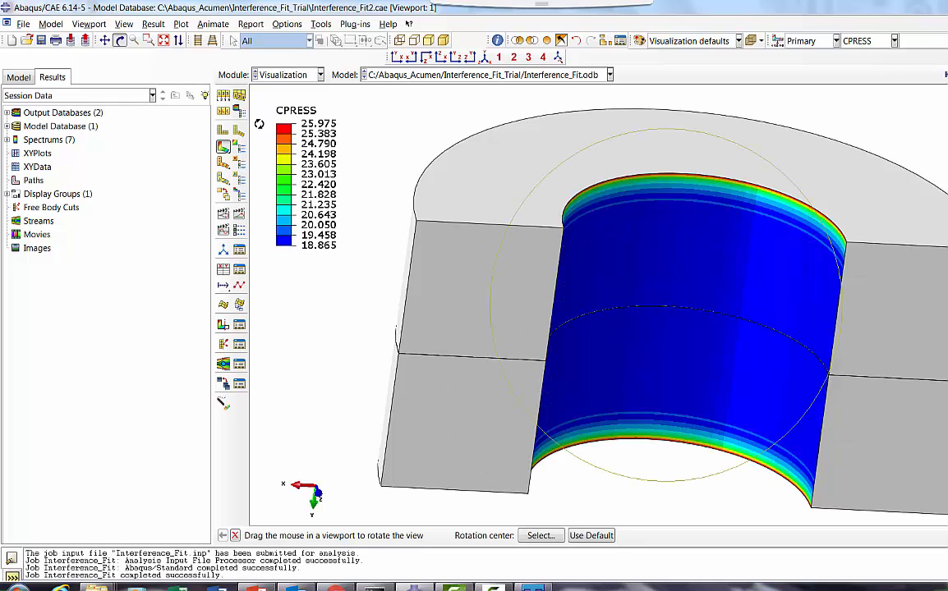
# Step: Add the SHAFT-1.SET-1 element set back to the display alongside the bushing
pyautogui.click(638, 41)
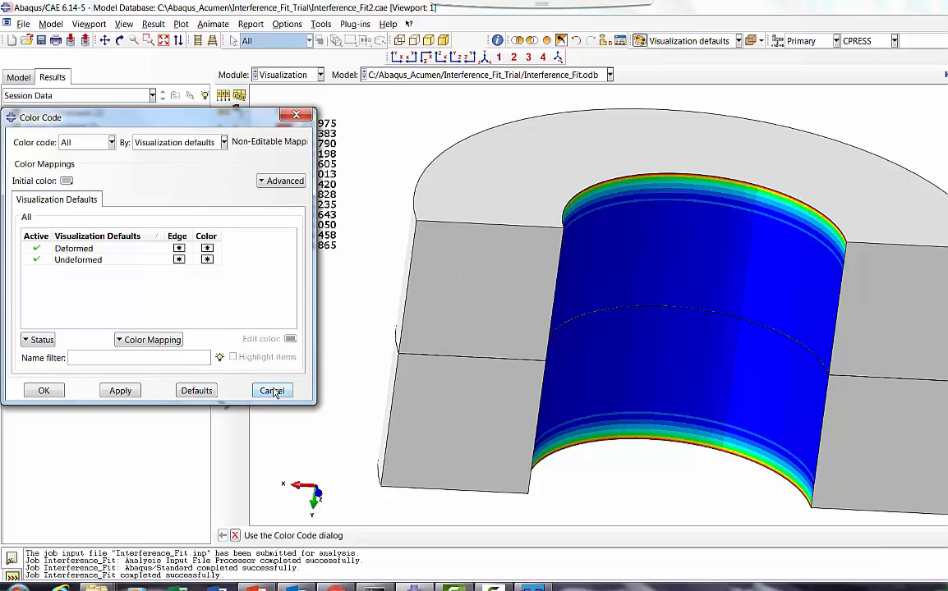
pyautogui.click(274, 395)
pyautogui.click(606, 40)
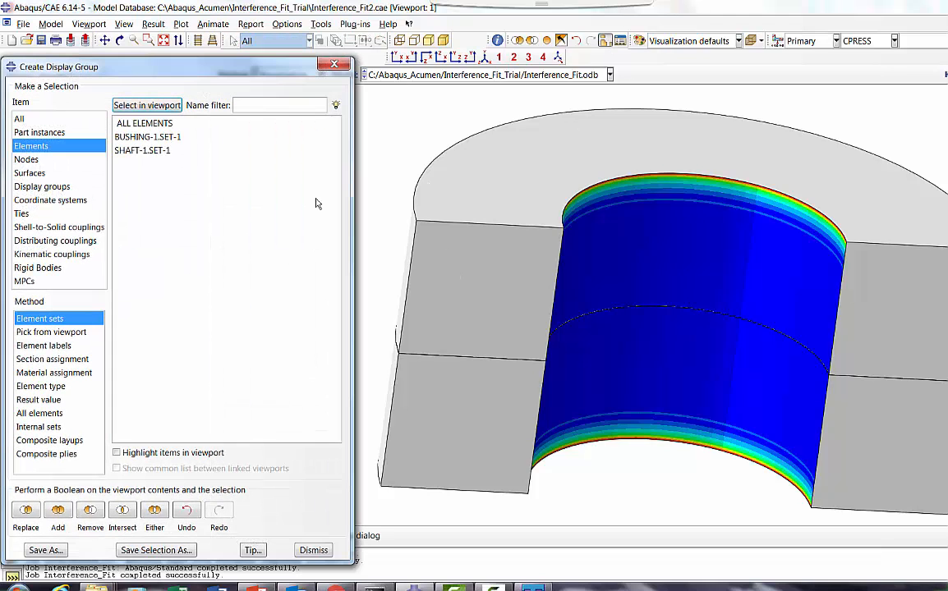
pyautogui.click(142, 150)
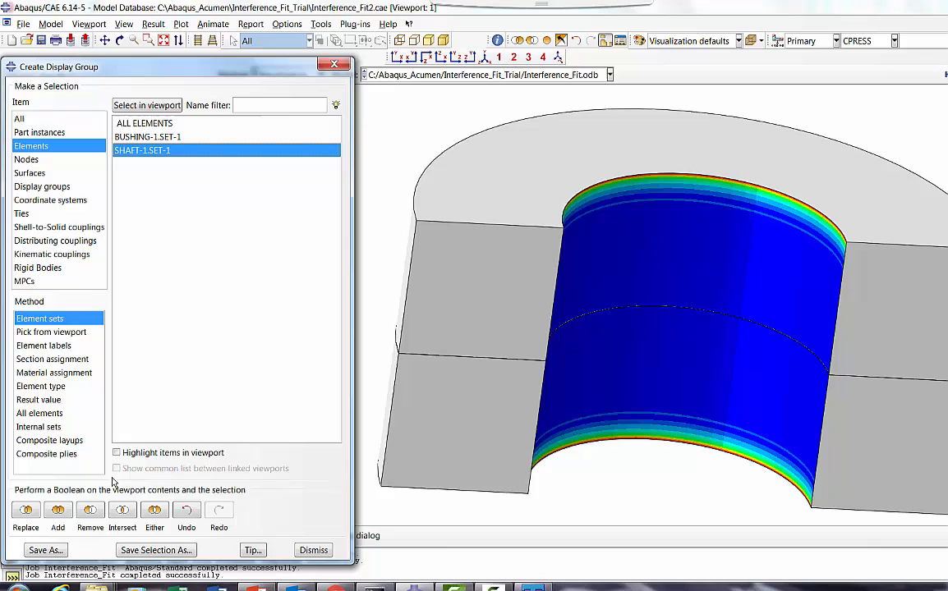
pyautogui.click(57, 510)
pyautogui.click(312, 551)
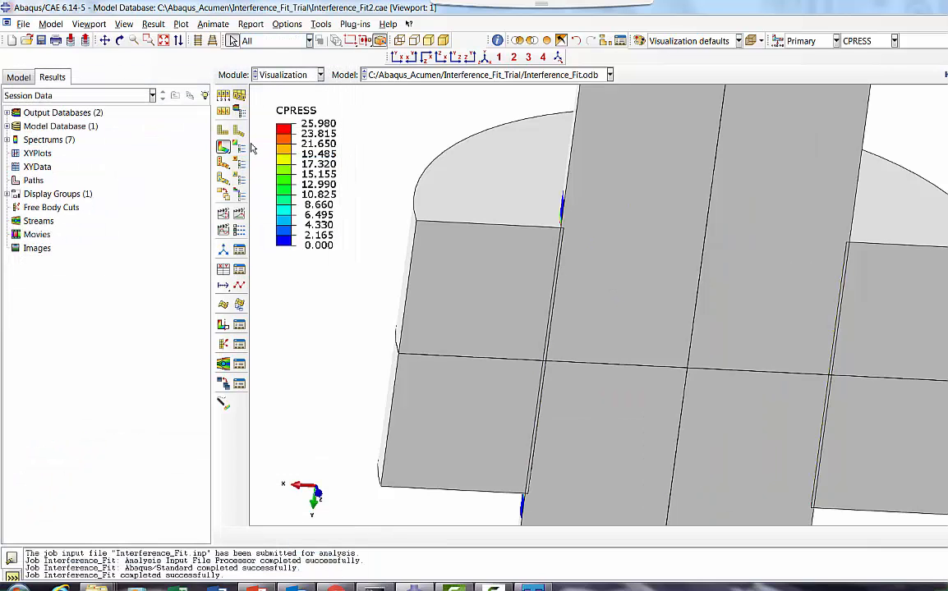
# Step: Start choosing which result data to display for the combined shaft and bushing
pyautogui.click(153, 24)
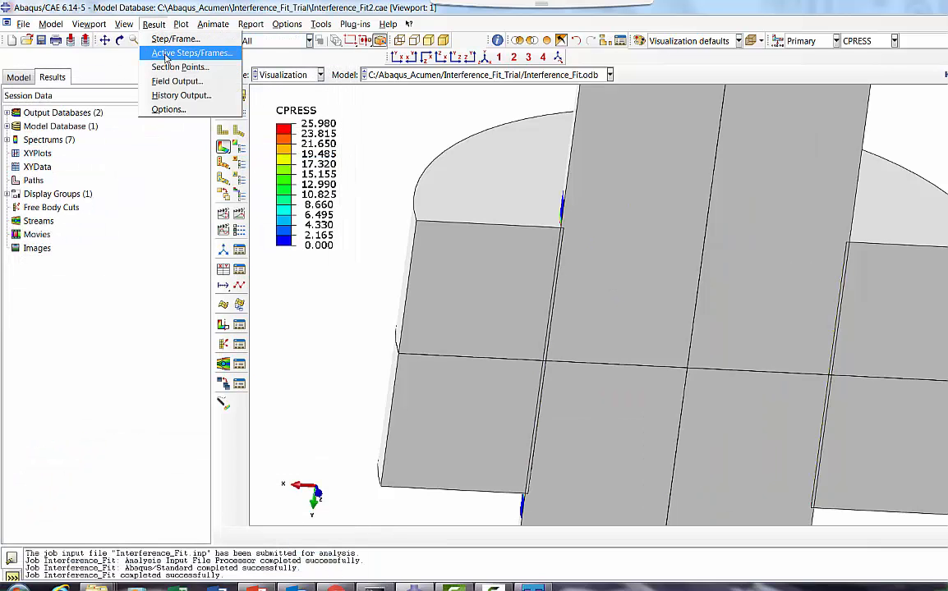